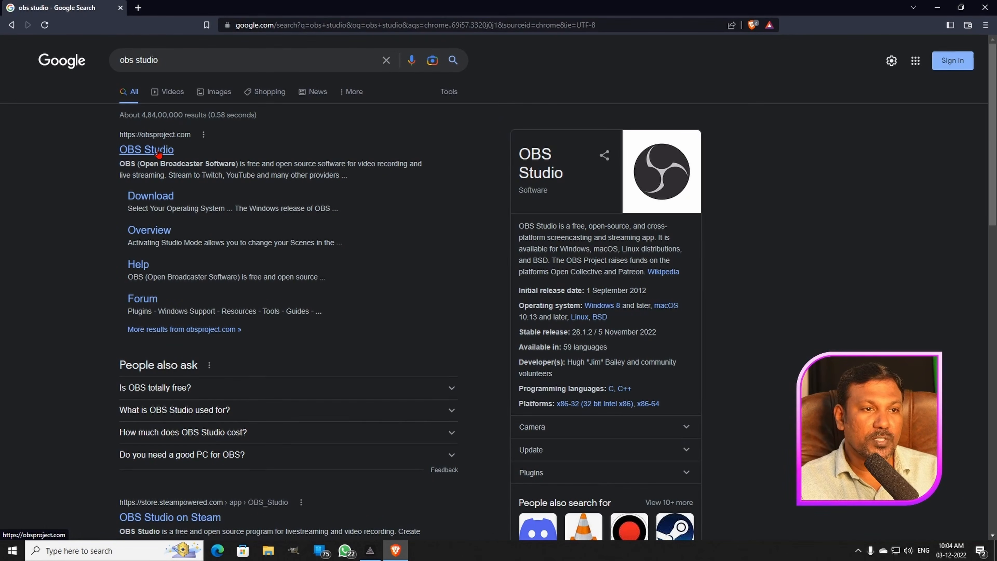
- Open the OBS Studio website, request the Windows installer, cancel saving the file and close the browser
{"action": "left_click", "coordinate": [159, 155]}
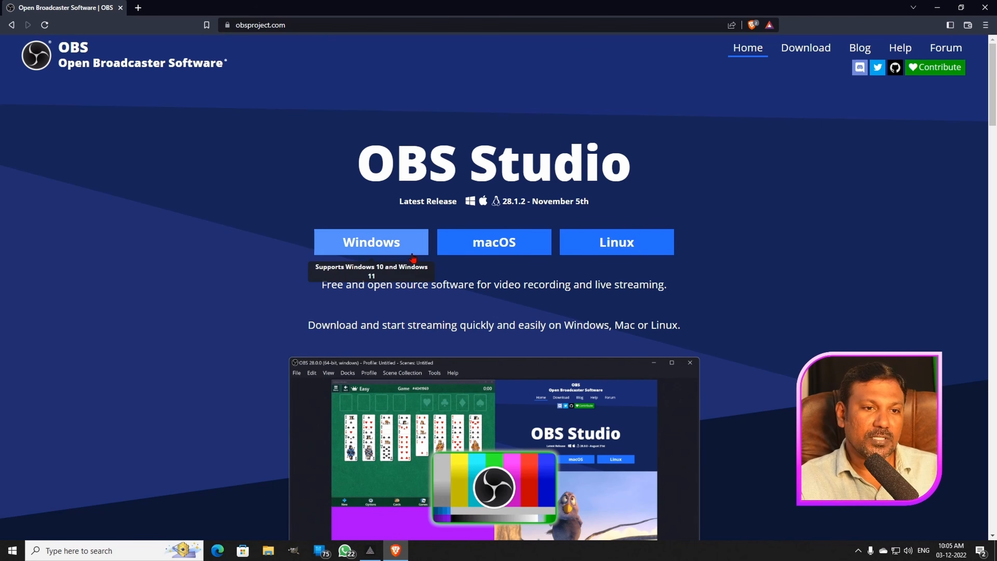
{"action": "left_click", "coordinate": [373, 242]}
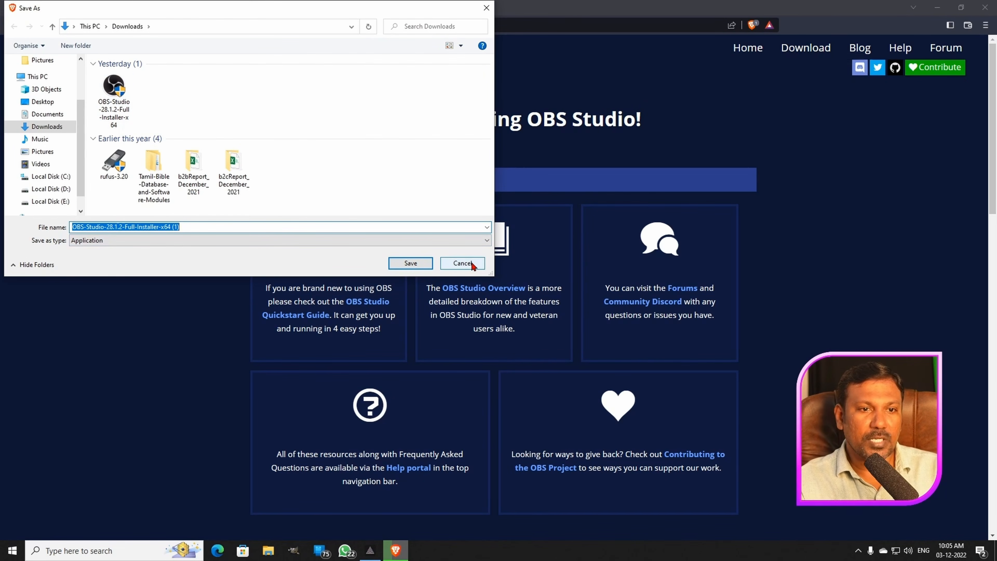
{"action": "left_click", "coordinate": [463, 263]}
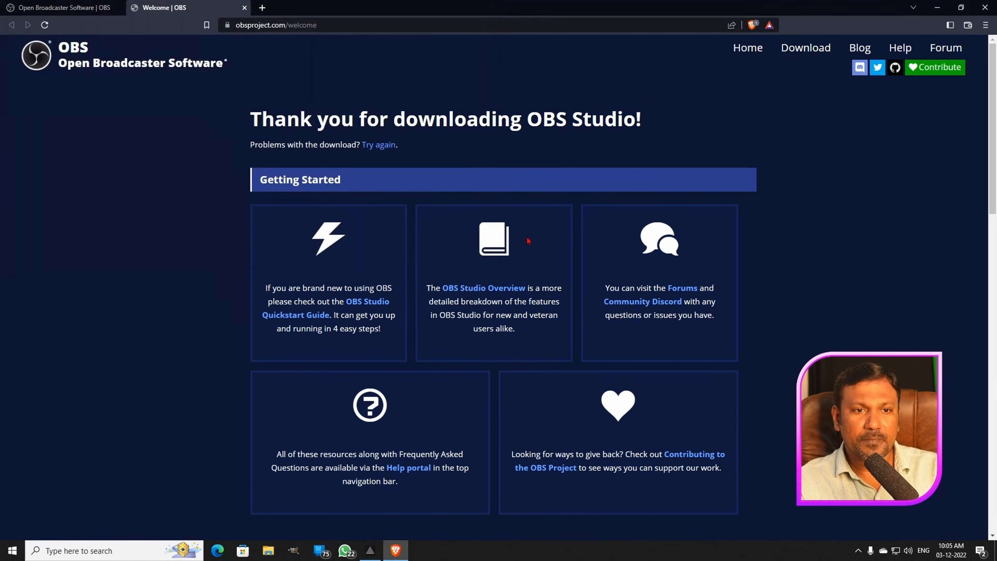
{"action": "left_click", "coordinate": [985, 7]}
{"action": "left_click", "coordinate": [519, 125]}
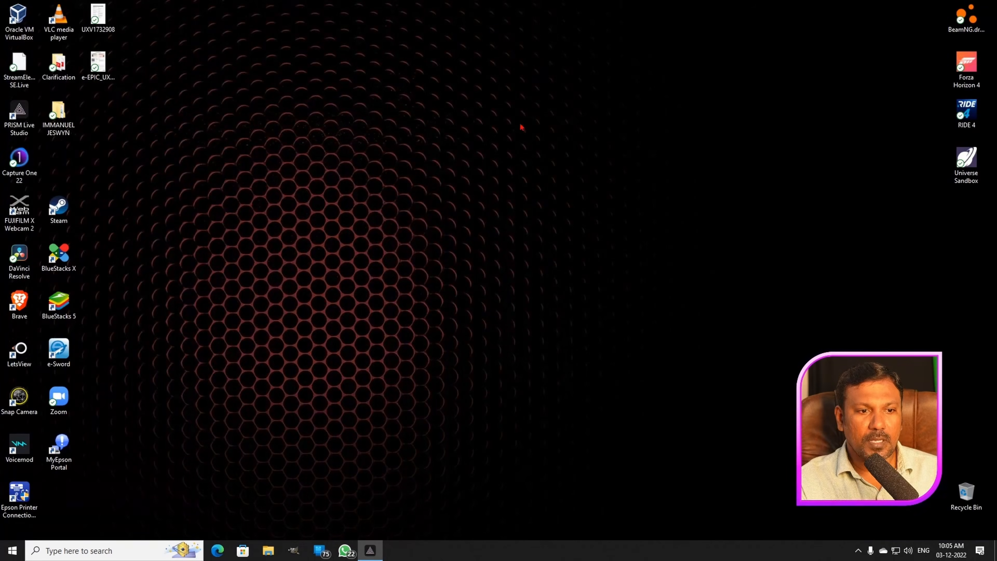
- Open the Downloads folder in File Explorer and run the OBS-Studio-28.1.2-Full-Installer-x64 file
{"action": "left_click", "coordinate": [267, 554]}
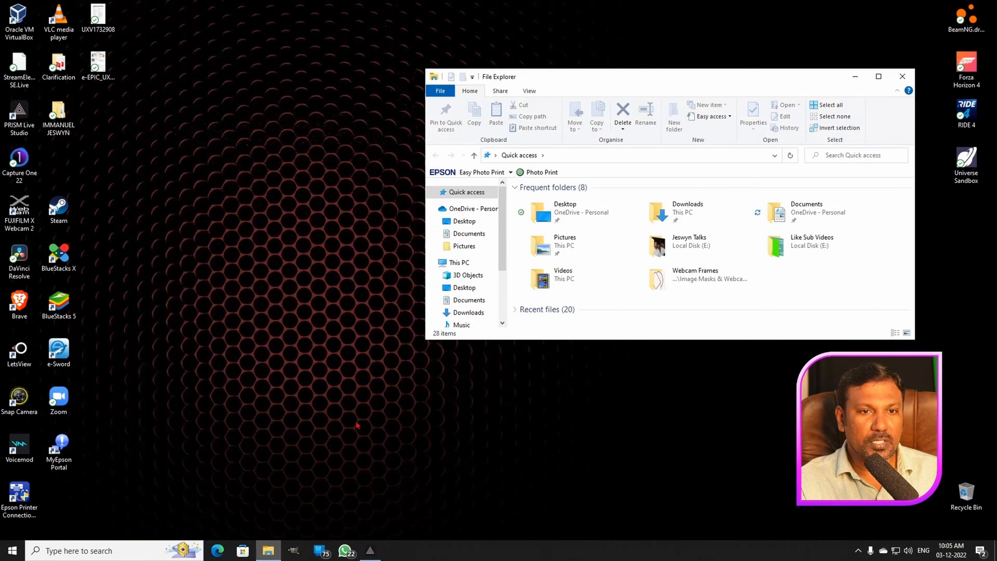
{"action": "left_click", "coordinate": [474, 312]}
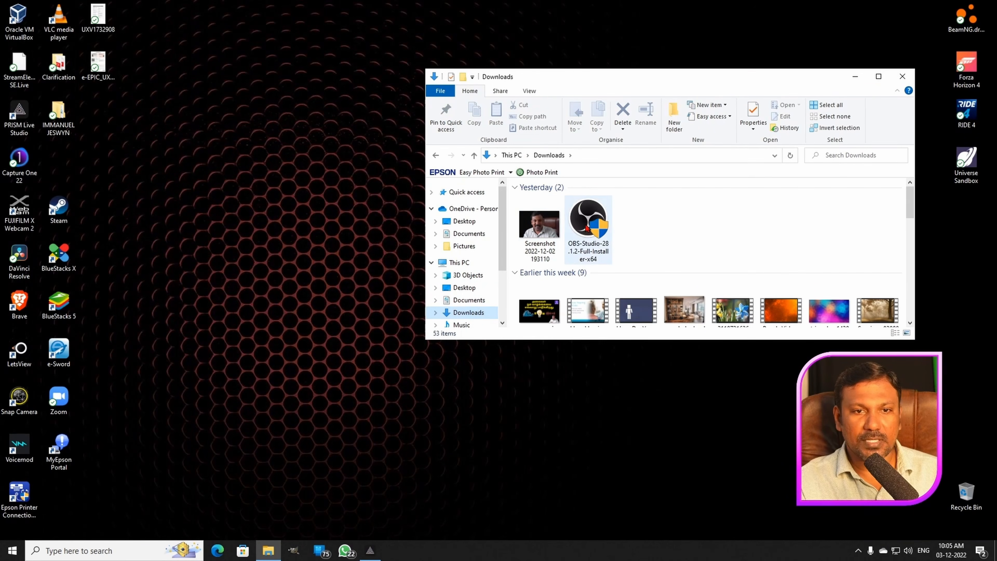
{"action": "mouse_move", "coordinate": [586, 227]}
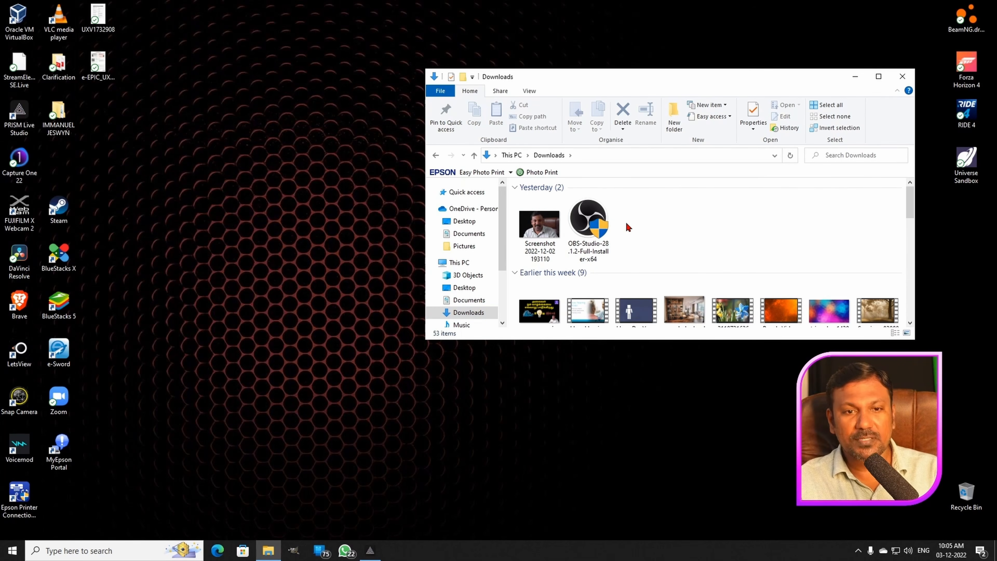
{"action": "left_click", "coordinate": [584, 224]}
{"action": "double_click", "coordinate": [585, 225]}
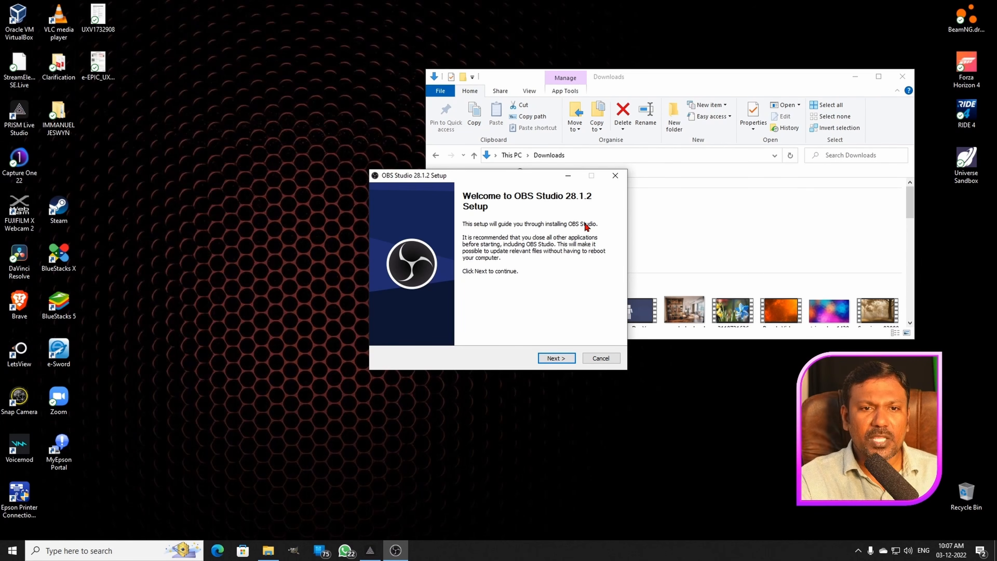
- Accept the licence, install OBS Studio 28.1.2 in C:\Program Files\obs-studio, and finish setup with the launch option enabled
{"action": "left_click", "coordinate": [560, 359]}
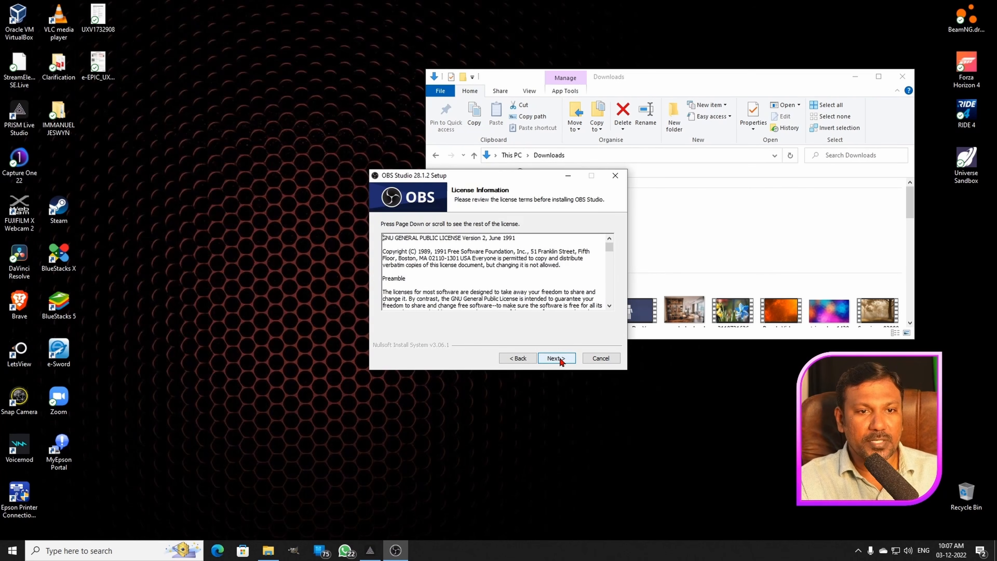
{"action": "scroll", "coordinate": [548, 289], "scroll_direction": "down", "scroll_amount": 6}
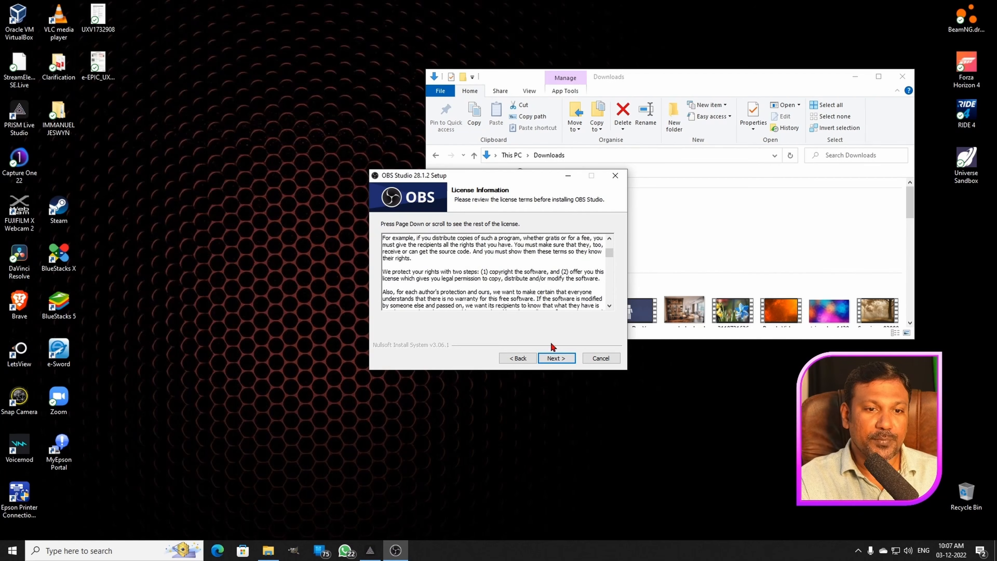
{"action": "left_click", "coordinate": [556, 358]}
{"action": "left_click", "coordinate": [507, 298]}
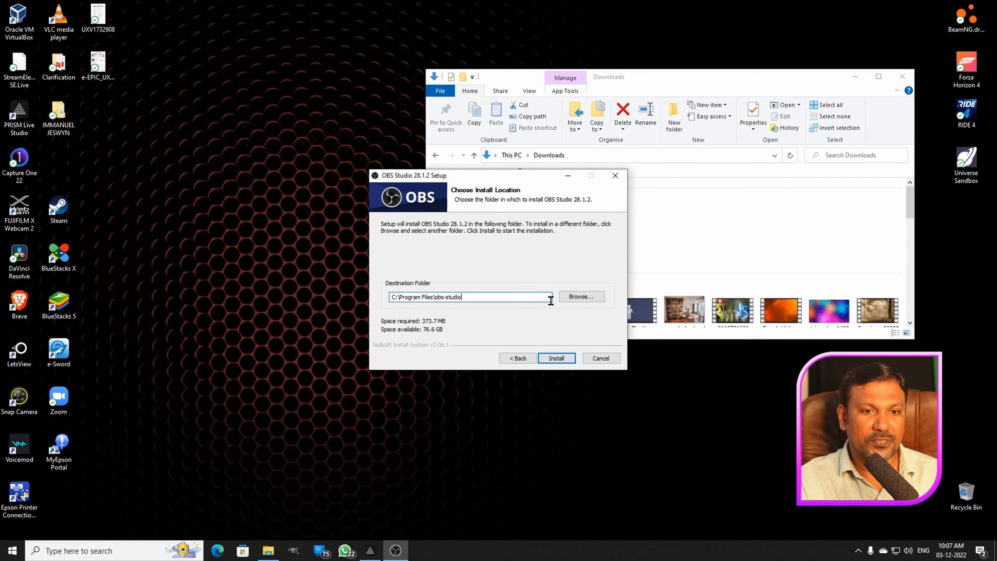
{"action": "left_click", "coordinate": [556, 358]}
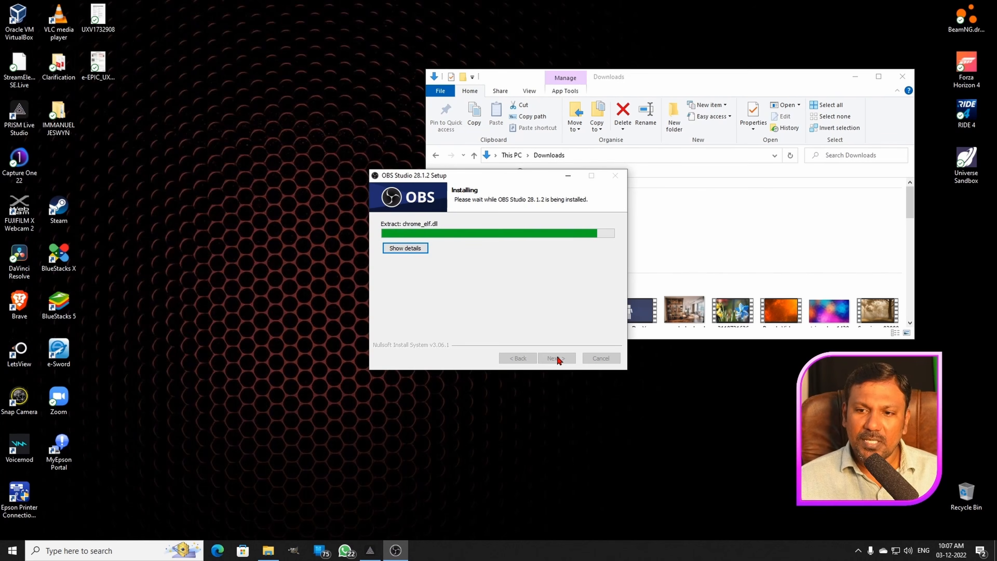
{"action": "left_click", "coordinate": [908, 77]}
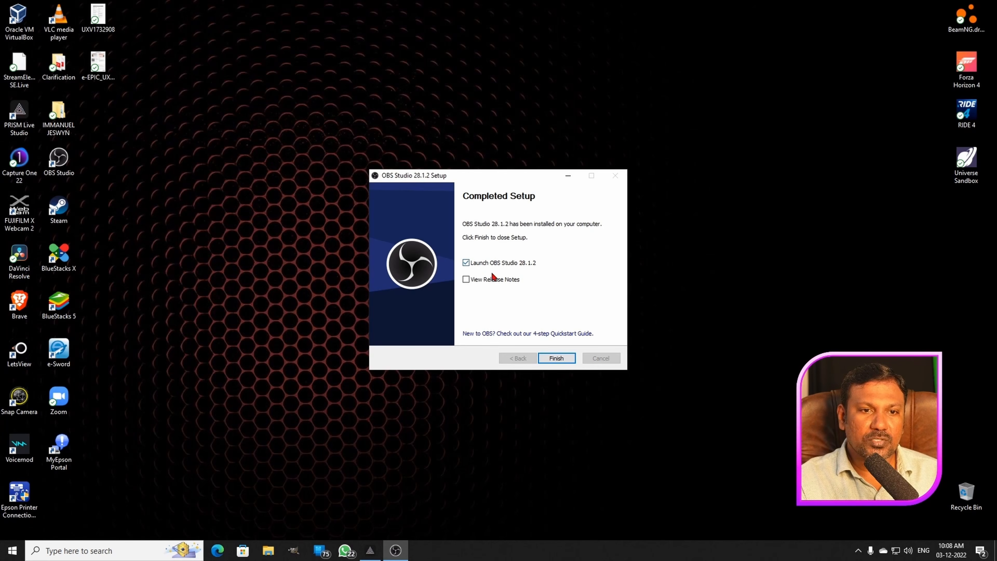
{"action": "left_click", "coordinate": [555, 358]}
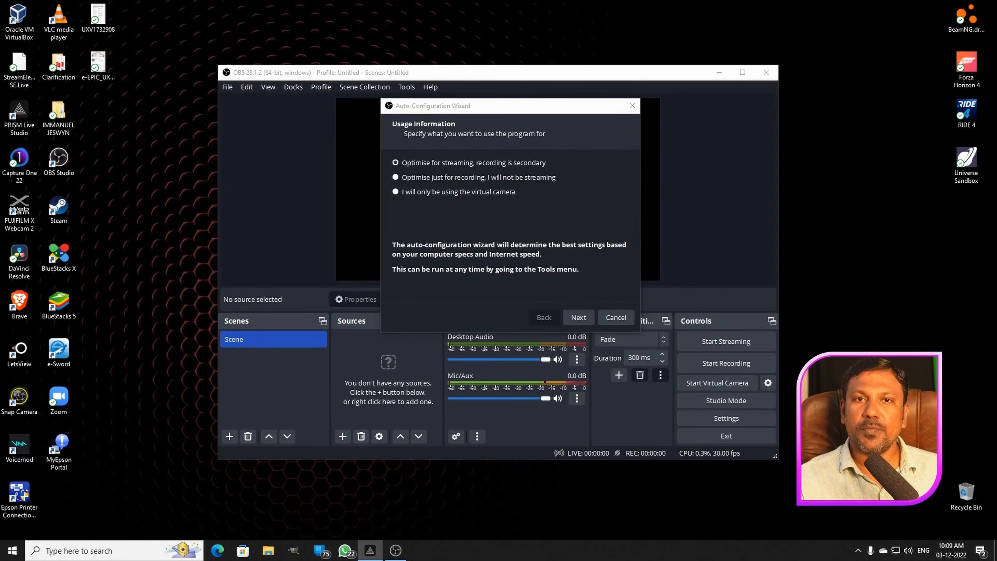
- Optimise the auto-configuration for streaming, keeping the current 1920x1080 canvas resolution and setting the FPS to 30
{"action": "left_click_drag", "start_coordinate": [545, 110], "coordinate": [544, 94]}
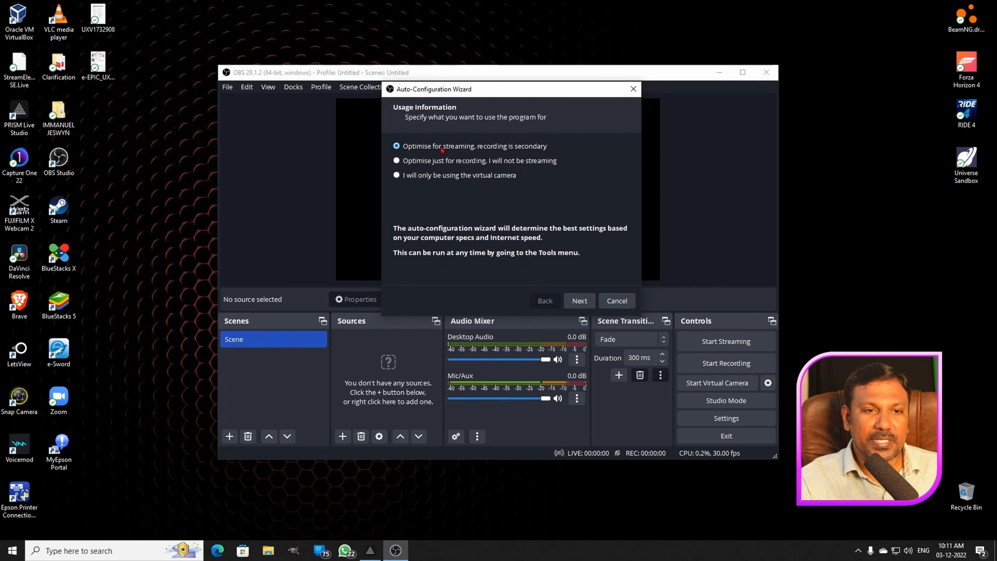
{"action": "left_click", "coordinate": [584, 300]}
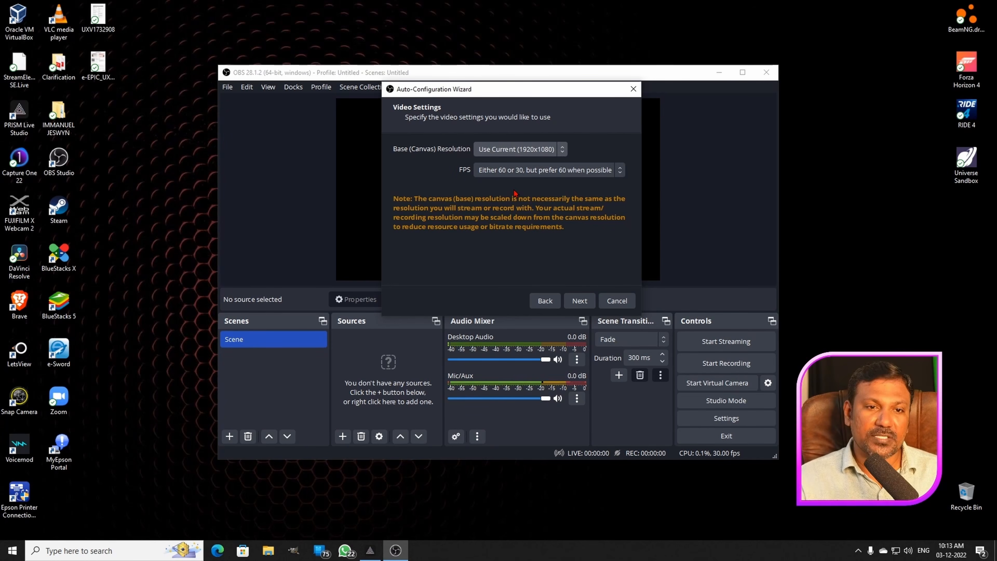
{"action": "left_click", "coordinate": [525, 174]}
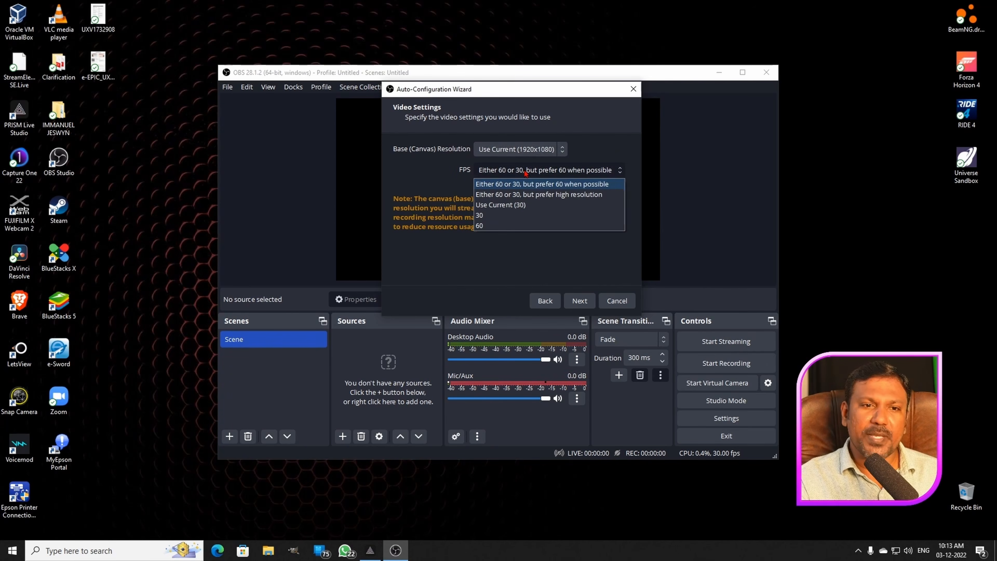
{"action": "left_click", "coordinate": [524, 215]}
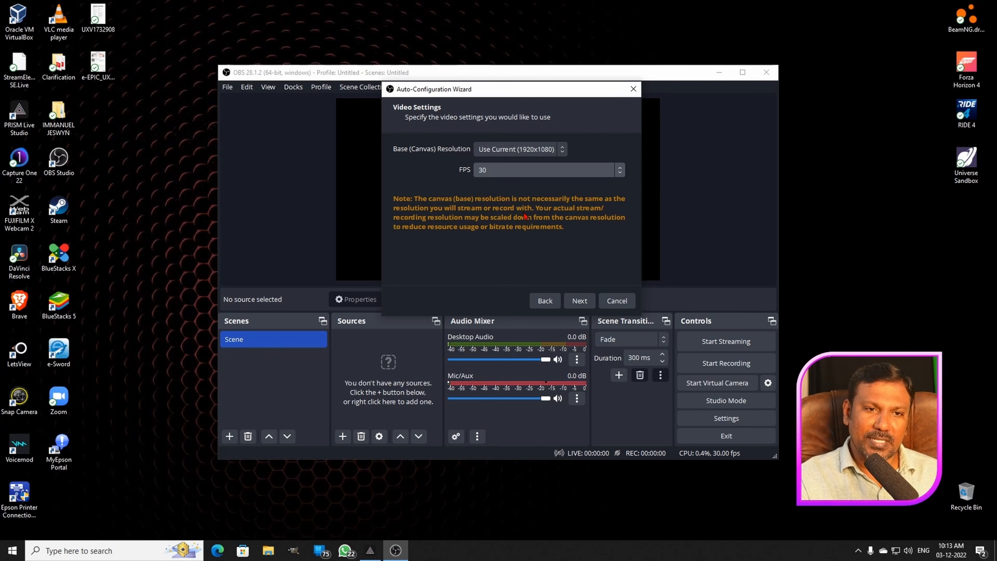
{"action": "left_click", "coordinate": [580, 302]}
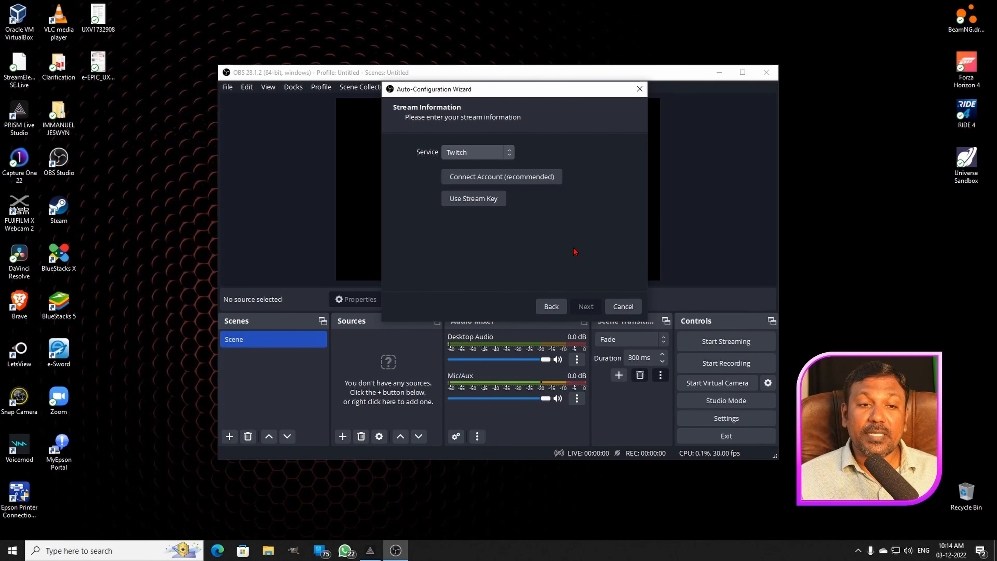
- Expand the streaming service choices to show all services and choose YouTube - RTMPS
{"action": "left_click", "coordinate": [498, 152]}
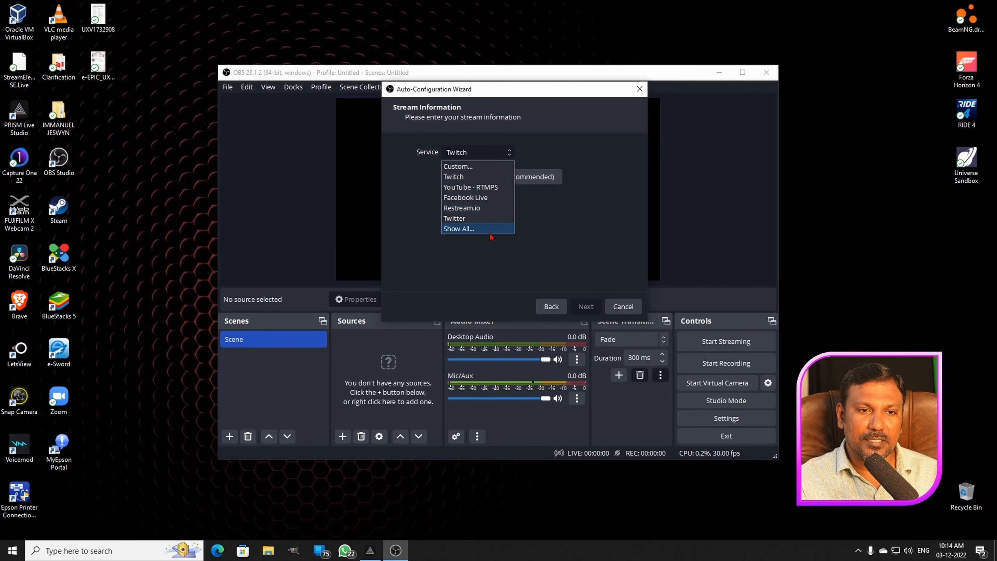
{"action": "left_click", "coordinate": [472, 228]}
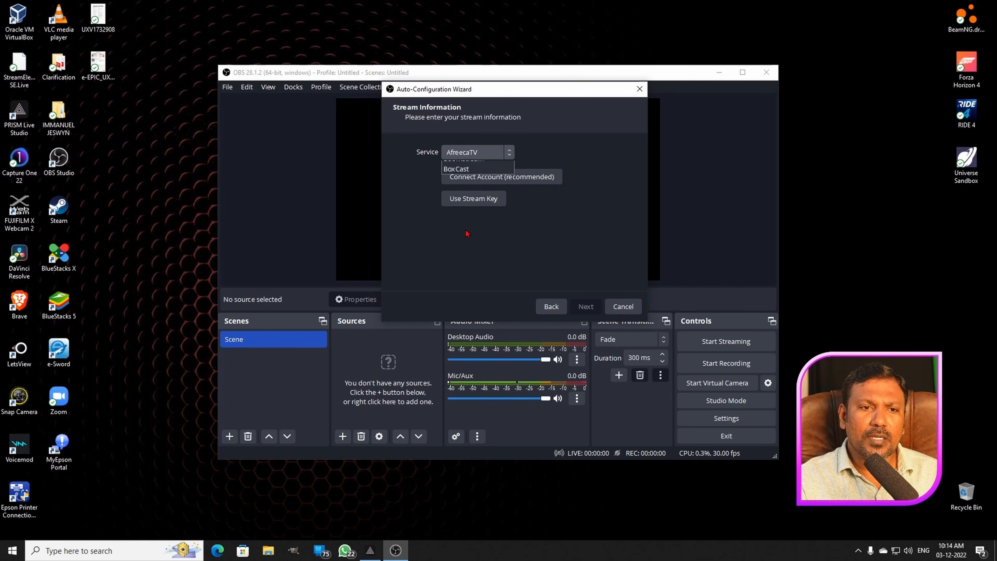
{"action": "mouse_move", "coordinate": [510, 168]}
{"action": "left_mouse_down"}
{"action": "mouse_move", "coordinate": [512, 262]}
{"action": "mouse_move", "coordinate": [509, 165]}
{"action": "left_mouse_up"}
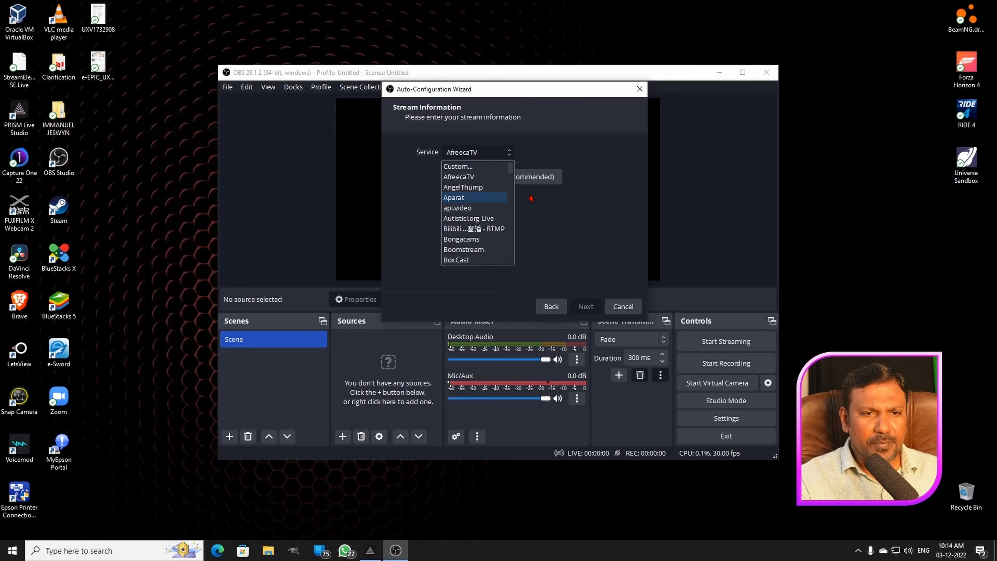
{"action": "mouse_move", "coordinate": [512, 171]}
{"action": "left_mouse_down"}
{"action": "mouse_move", "coordinate": [509, 260]}
{"action": "mouse_move", "coordinate": [509, 168]}
{"action": "left_mouse_up"}
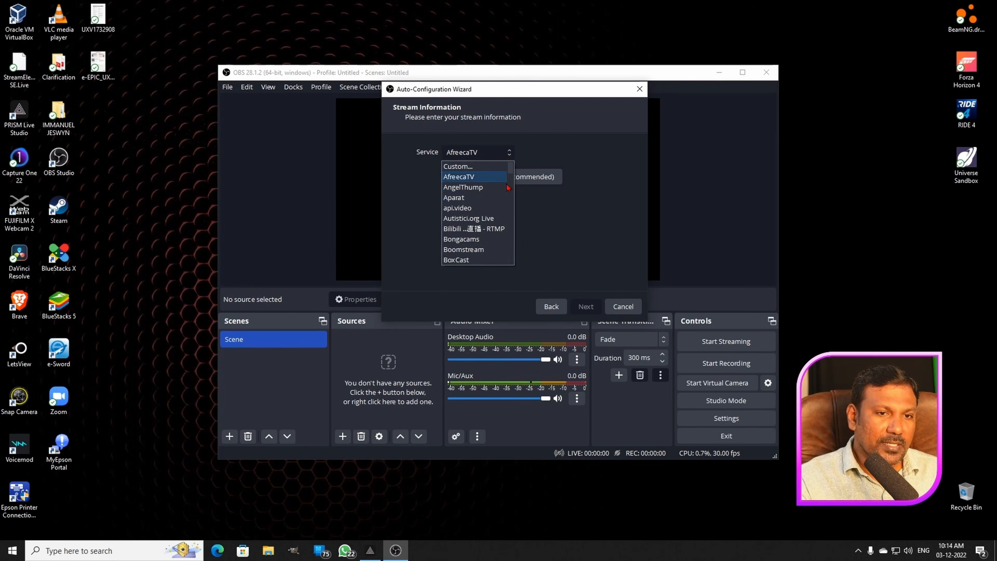
{"action": "left_click", "coordinate": [539, 207]}
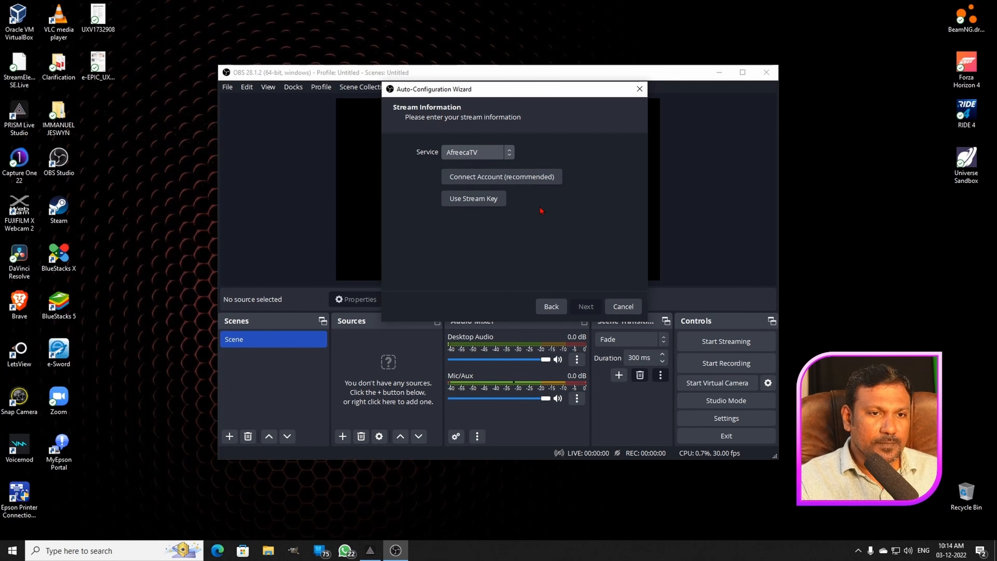
{"action": "left_click", "coordinate": [507, 152]}
{"action": "scroll", "coordinate": [492, 217], "scroll_direction": "down", "scroll_amount": 5}
{"action": "scroll", "coordinate": [493, 220], "scroll_direction": "down", "scroll_amount": 15}
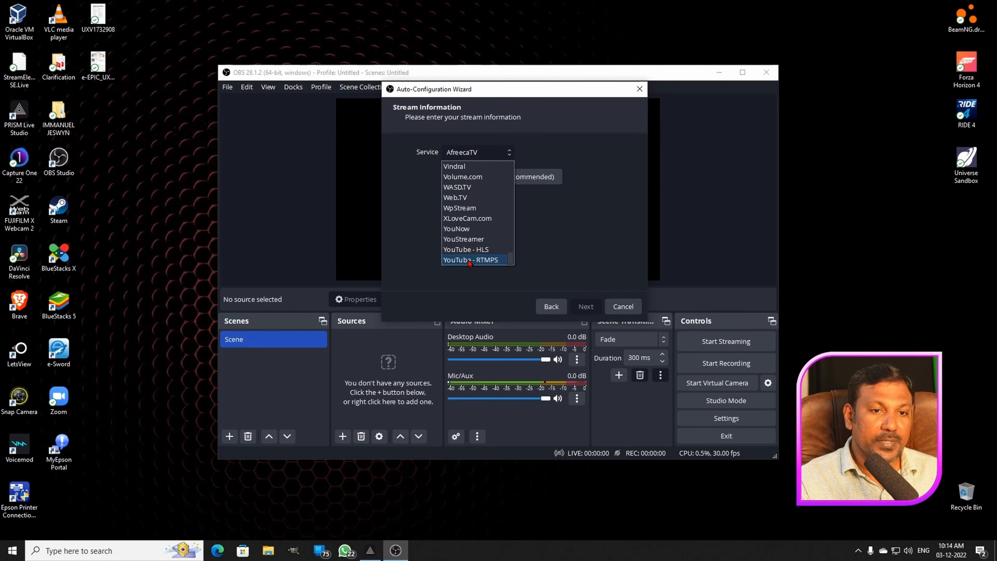
{"action": "left_click", "coordinate": [469, 260]}
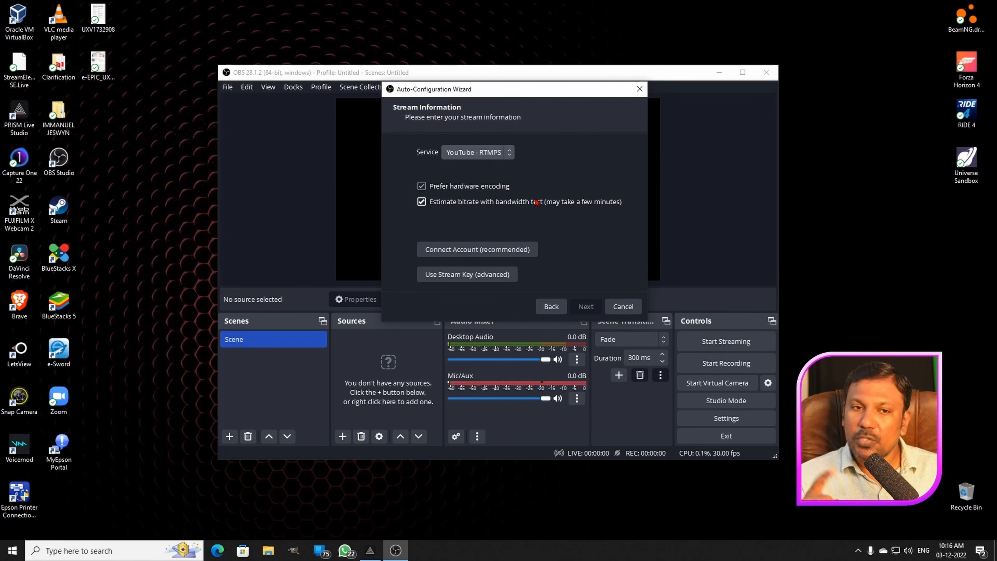
- Connect the second listed YouTube channel account, allow OBS Studio to manage it, and close the authorisation page
{"action": "left_click", "coordinate": [471, 253]}
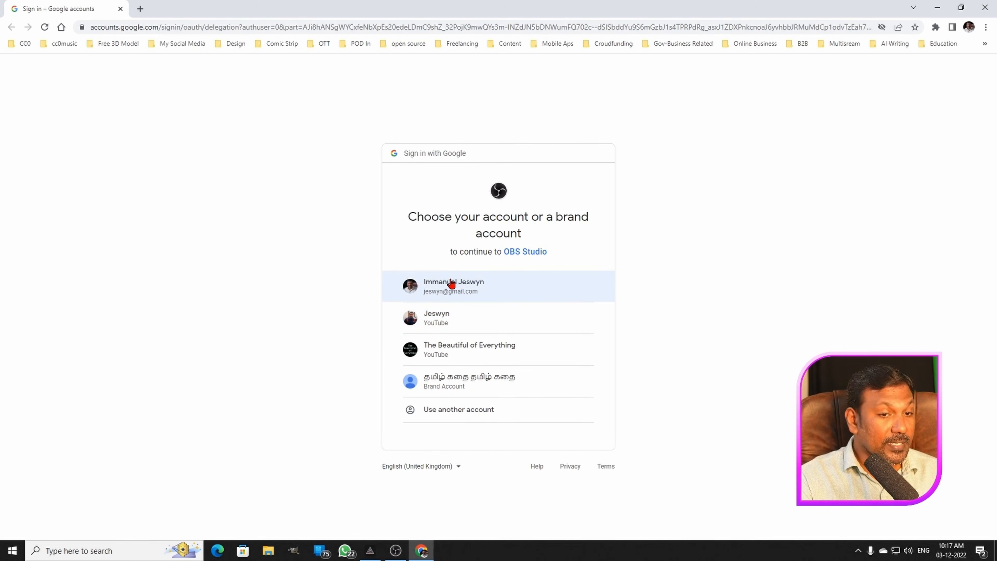
{"action": "left_click", "coordinate": [442, 322]}
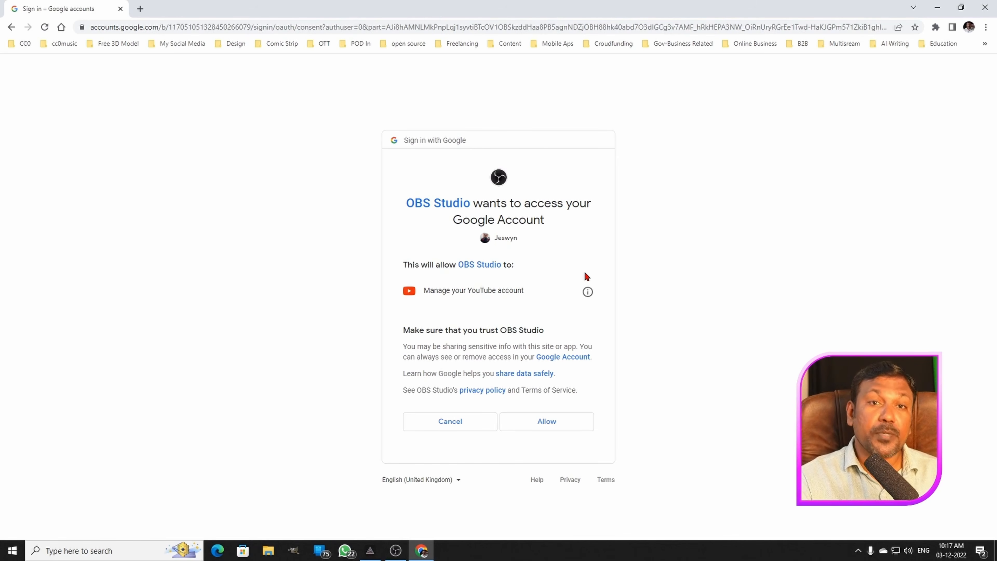
{"action": "left_click", "coordinate": [546, 426]}
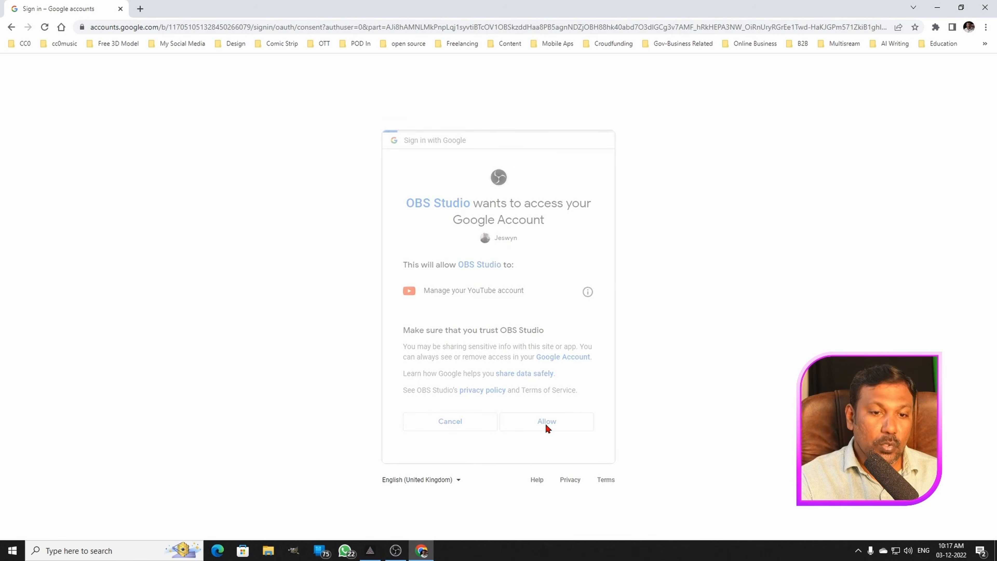
{"action": "left_click", "coordinate": [395, 551]}
{"action": "left_click", "coordinate": [986, 7]}
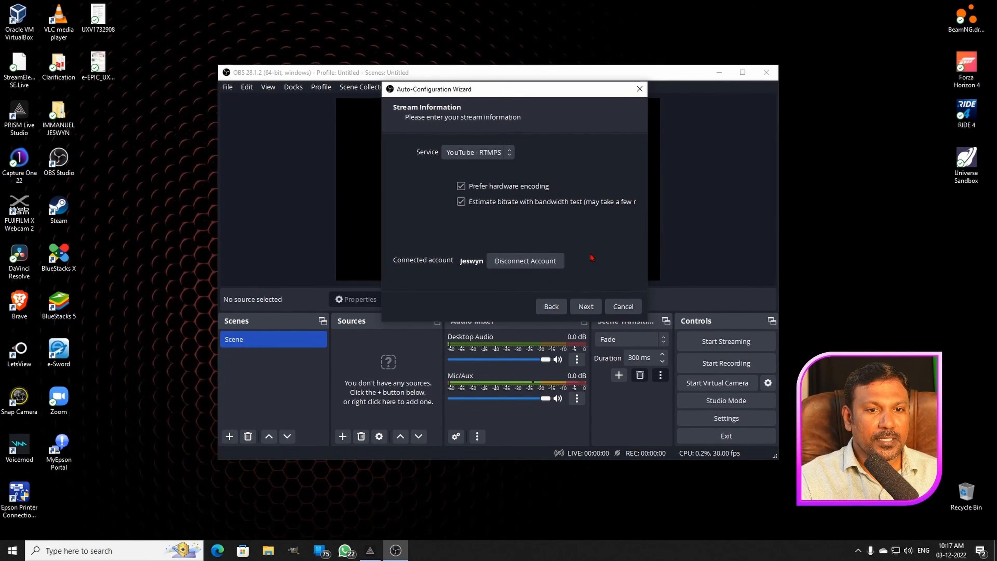
- Run the wizard's bandwidth test, apply the estimated settings, and reposition the YouTube Chat window
{"action": "left_click", "coordinate": [585, 308]}
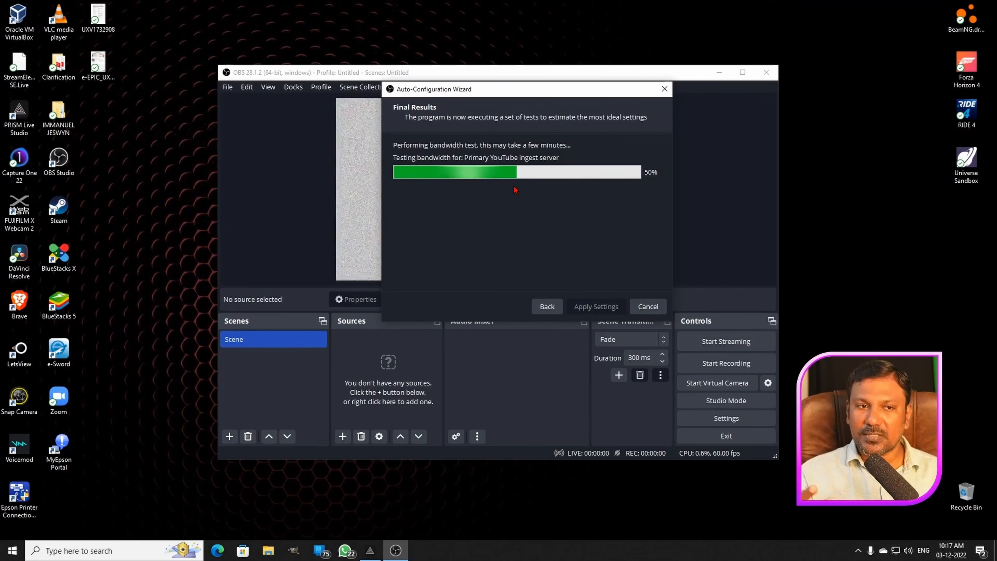
{"action": "left_click_drag", "start_coordinate": [519, 91], "coordinate": [808, 104]}
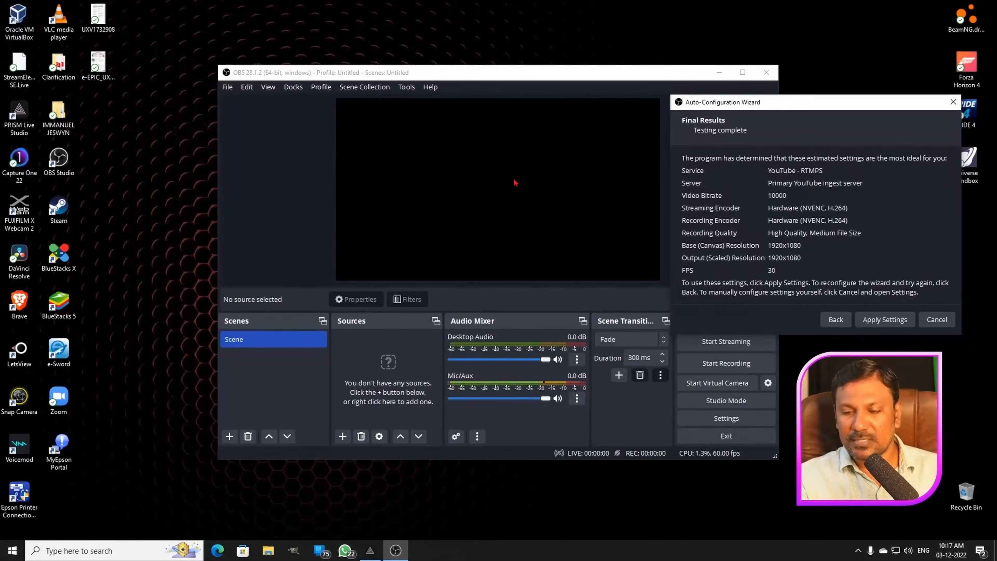
{"action": "left_click_drag", "start_coordinate": [785, 105], "coordinate": [525, 99]}
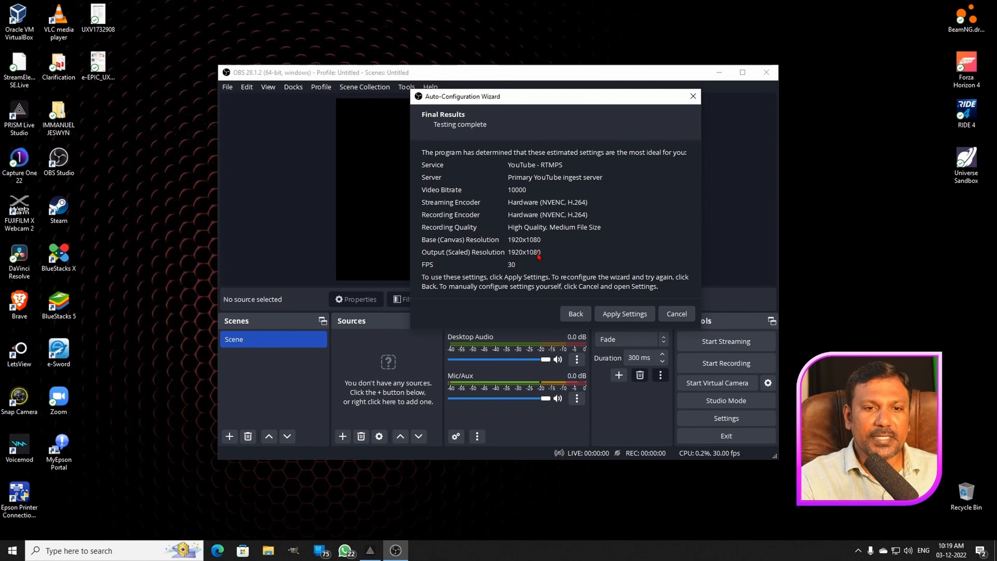
{"action": "left_click", "coordinate": [627, 316]}
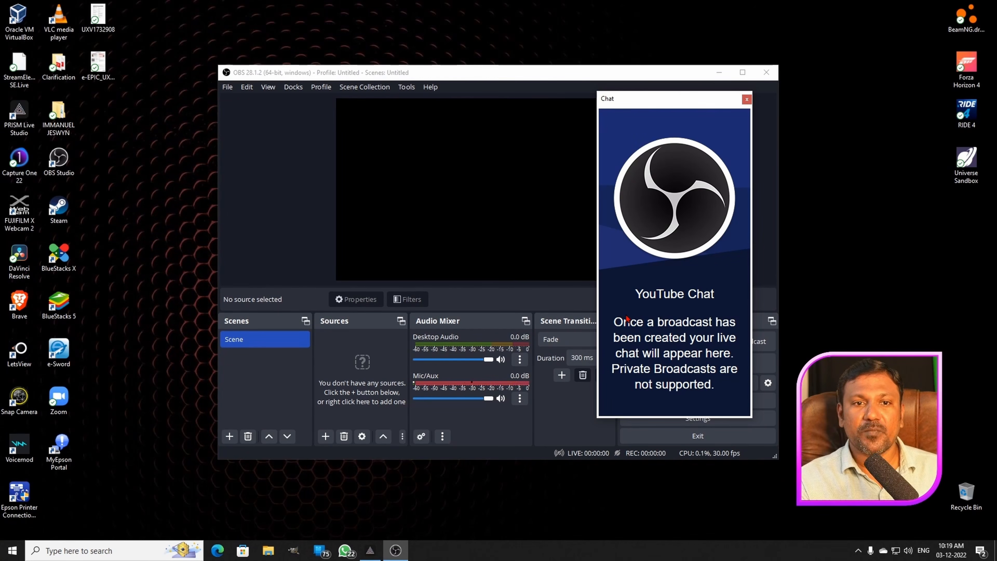
{"action": "left_click_drag", "start_coordinate": [684, 97], "coordinate": [715, 149]}
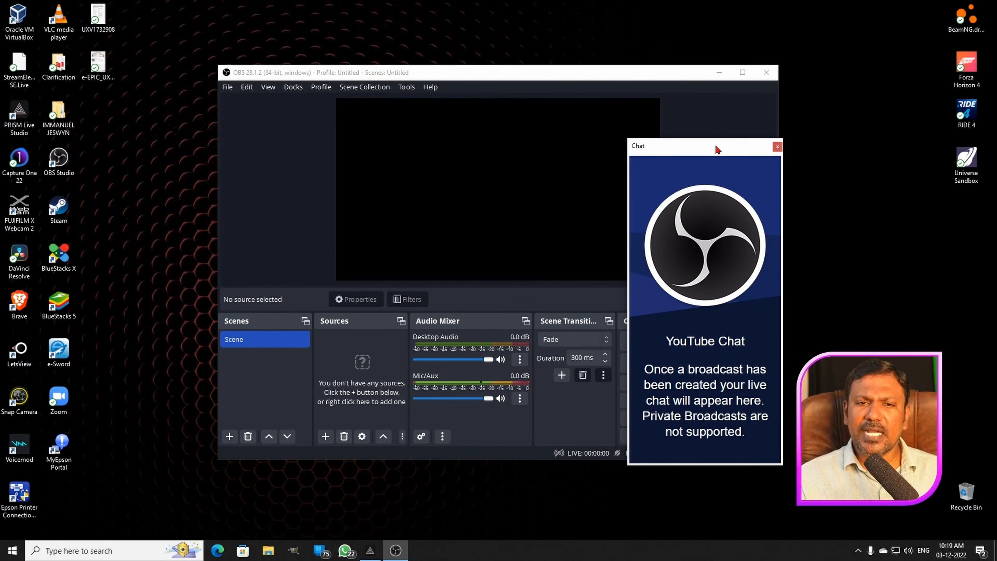
- Dock the YouTube Chat window beside the preview, at its right edge, and widen the docked chat
{"action": "left_click_drag", "start_coordinate": [716, 149], "coordinate": [689, 138]}
{"action": "left_click_drag", "start_coordinate": [694, 101], "coordinate": [817, 194]}
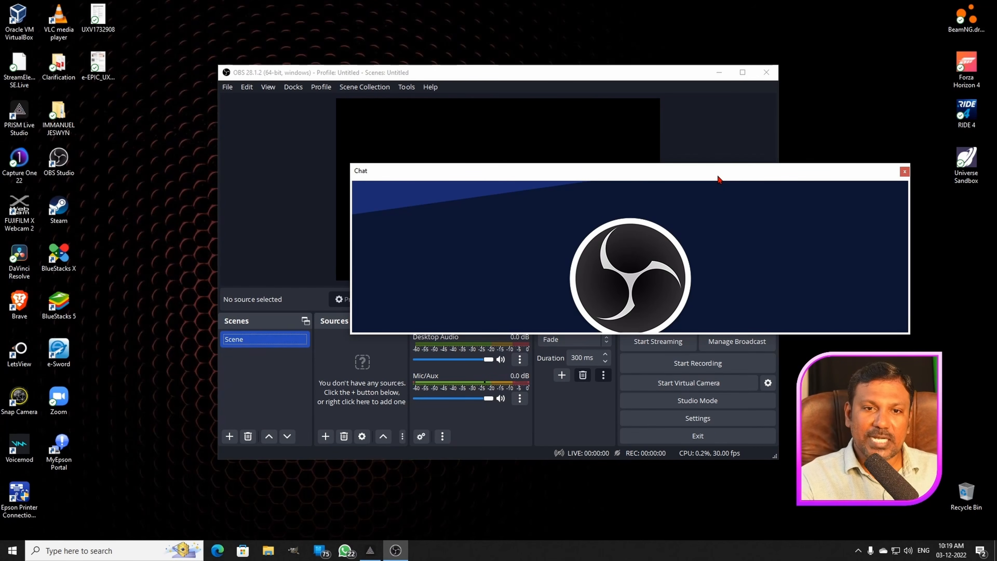
{"action": "mouse_move", "coordinate": [718, 179]}
{"action": "left_mouse_down"}
{"action": "mouse_move", "coordinate": [691, 177]}
{"action": "mouse_move", "coordinate": [713, 178]}
{"action": "left_mouse_up"}
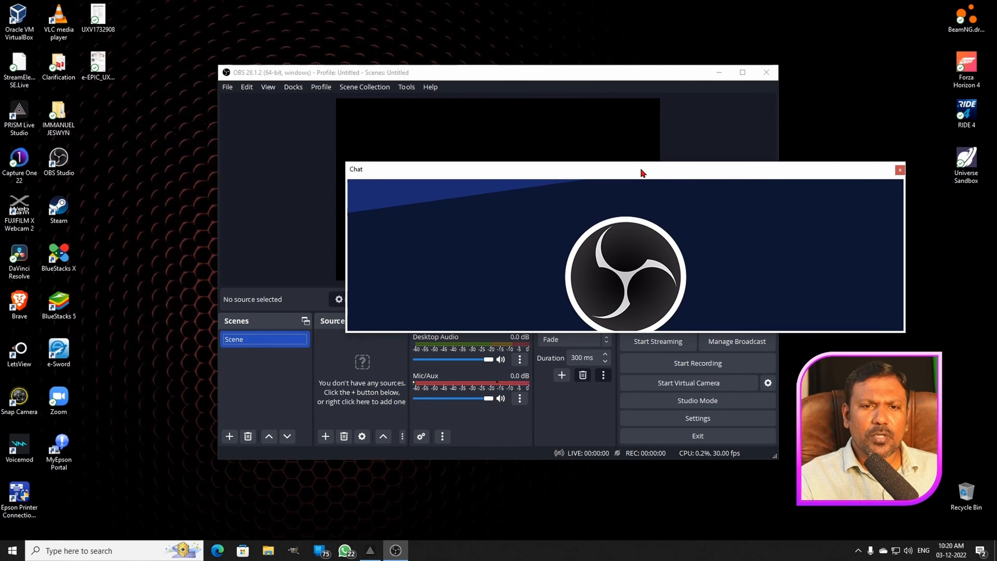
{"action": "left_click_drag", "start_coordinate": [637, 174], "coordinate": [772, 160]}
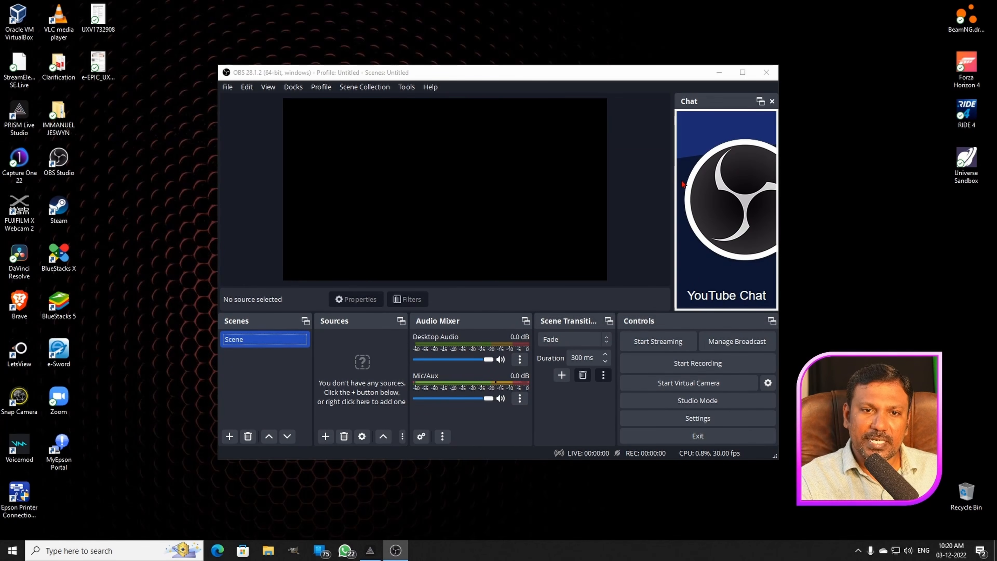
{"action": "left_click_drag", "start_coordinate": [673, 185], "coordinate": [575, 169]}
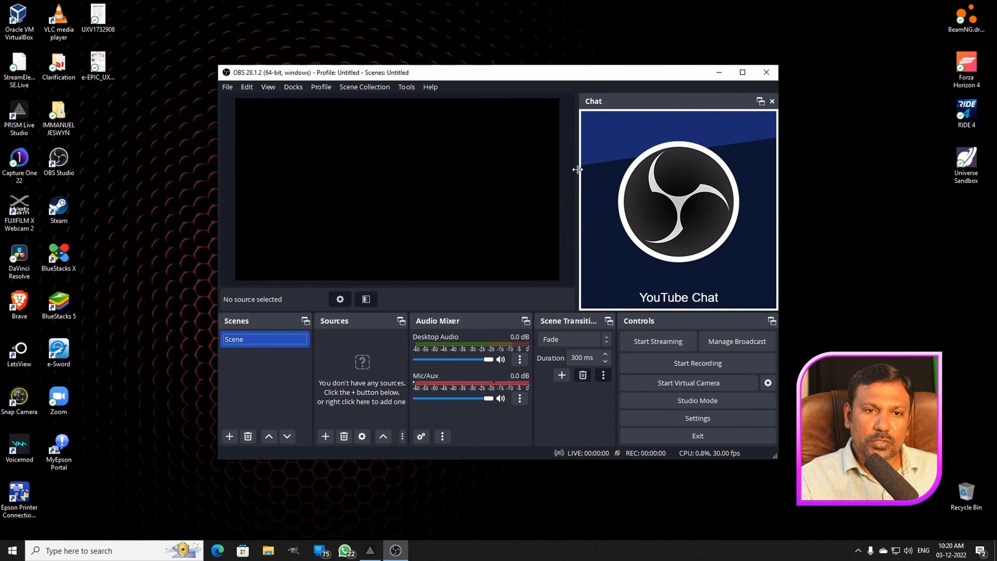
- Reposition the main OBS window on the desktop
{"action": "left_click_drag", "start_coordinate": [656, 76], "coordinate": [681, 59]}
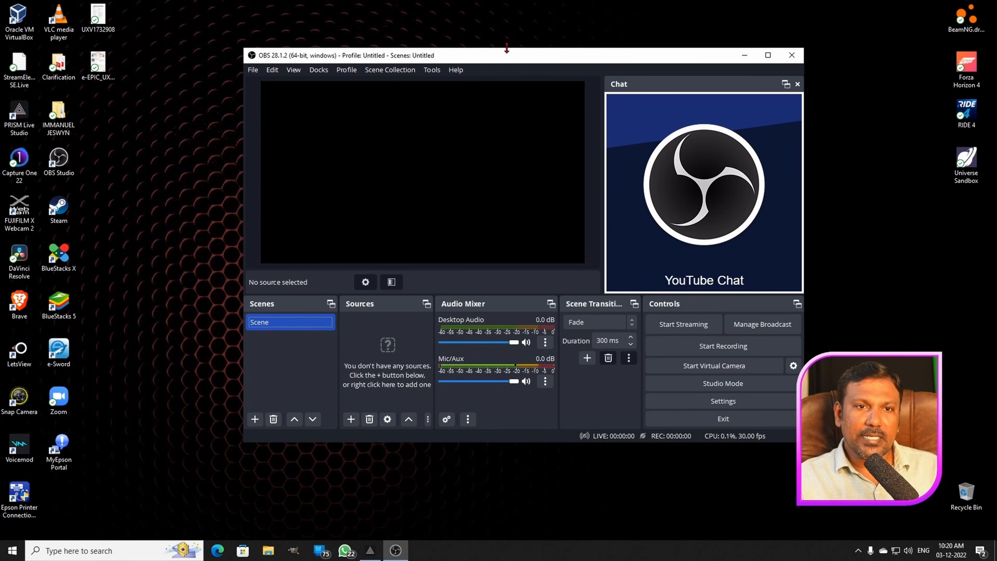
{"action": "left_click_drag", "start_coordinate": [508, 62], "coordinate": [516, 58]}
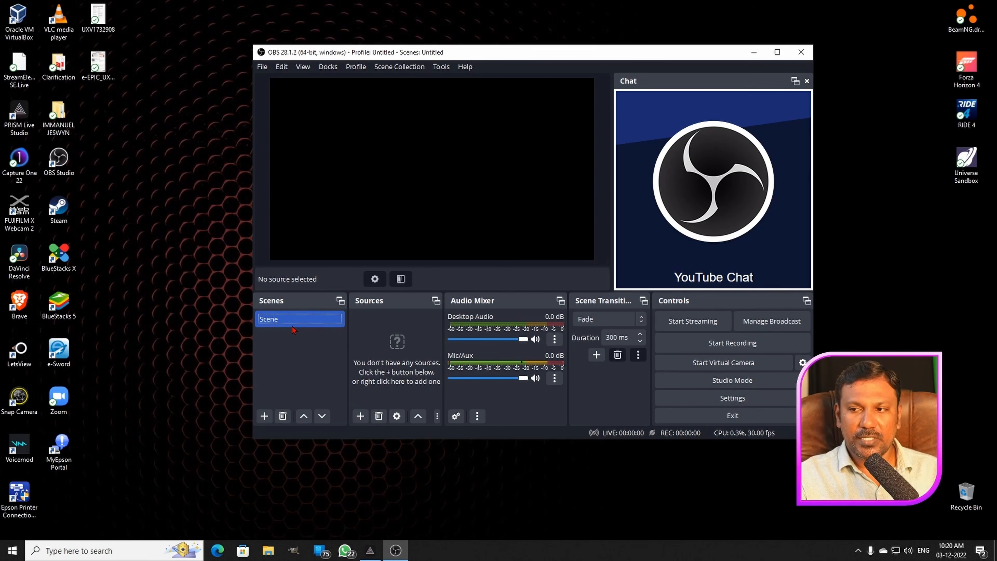
{"action": "left_click_drag", "start_coordinate": [510, 58], "coordinate": [440, 54]}
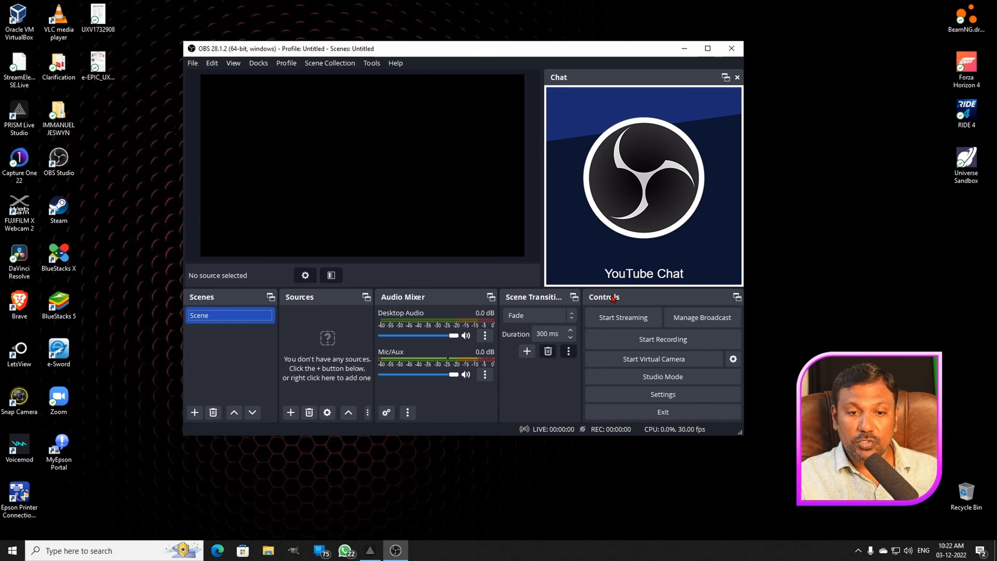
- Open the program settings and move the Settings window slightly aside
{"action": "left_click", "coordinate": [669, 400]}
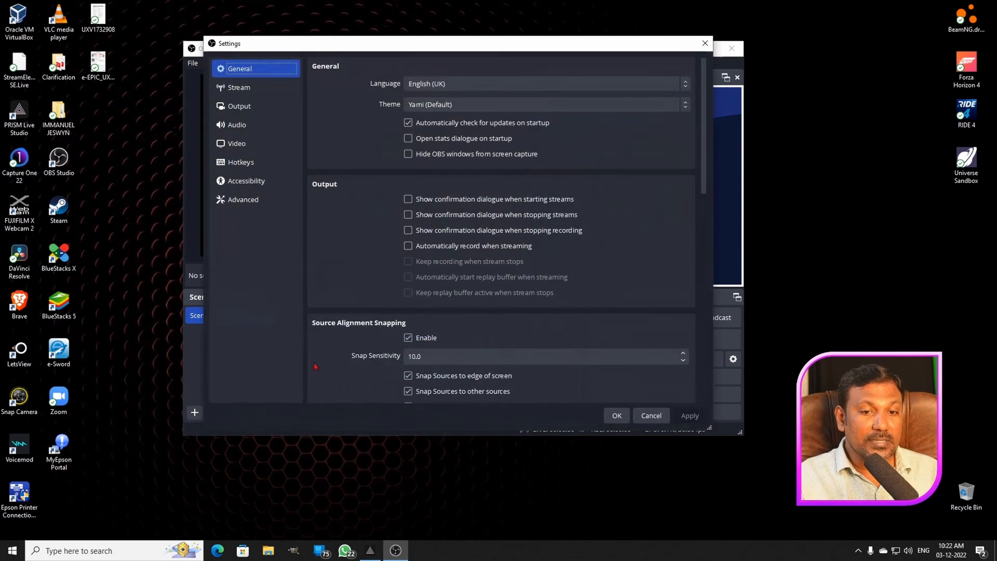
{"action": "left_click_drag", "start_coordinate": [453, 50], "coordinate": [476, 52]}
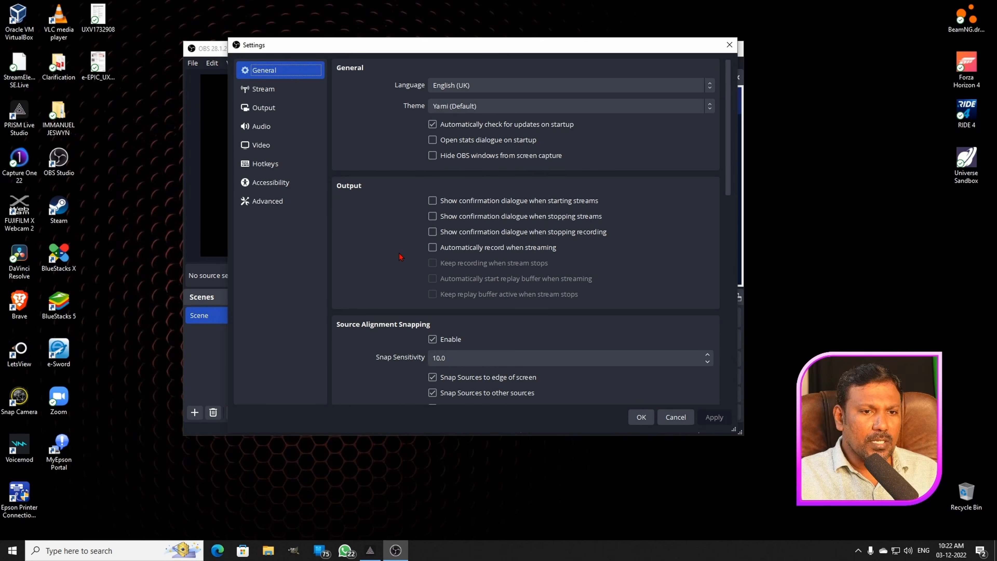
- Try out the Acri, Dark and Rachni interface themes and return to the Yami (Default) theme
{"action": "left_click", "coordinate": [517, 107]}
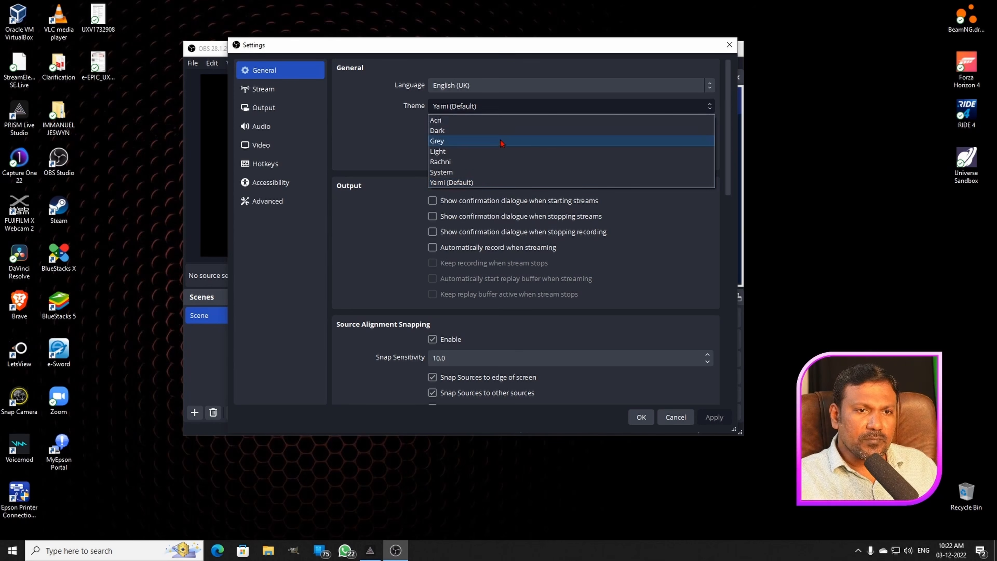
{"action": "left_click", "coordinate": [489, 122]}
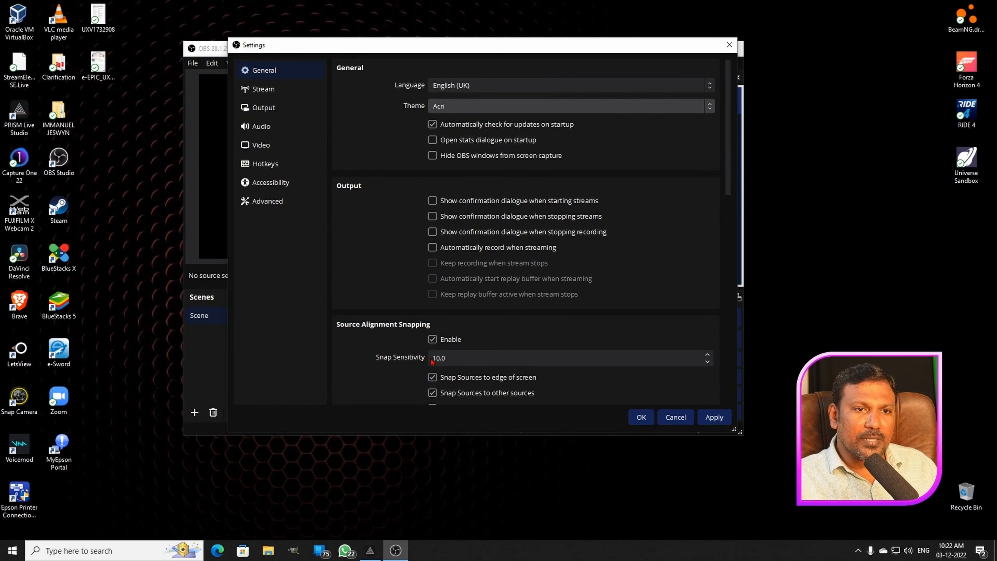
{"action": "left_click", "coordinate": [483, 108]}
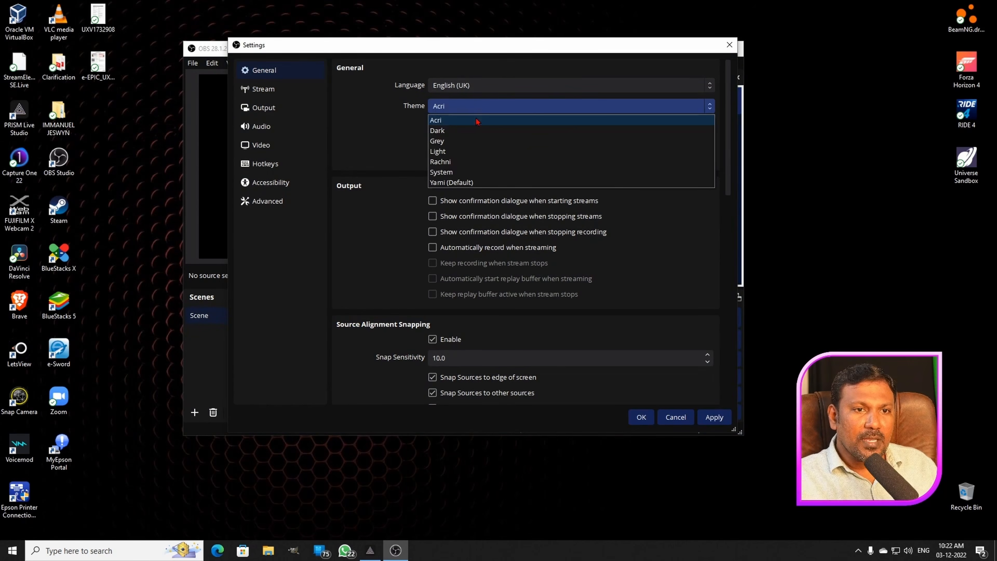
{"action": "key", "text": "Escape"}
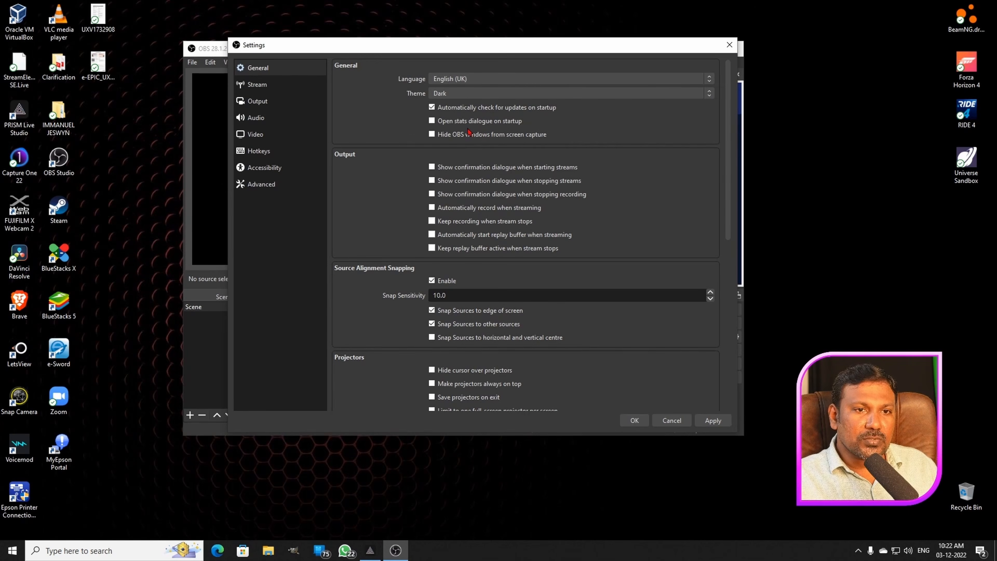
{"action": "left_click", "coordinate": [478, 94]}
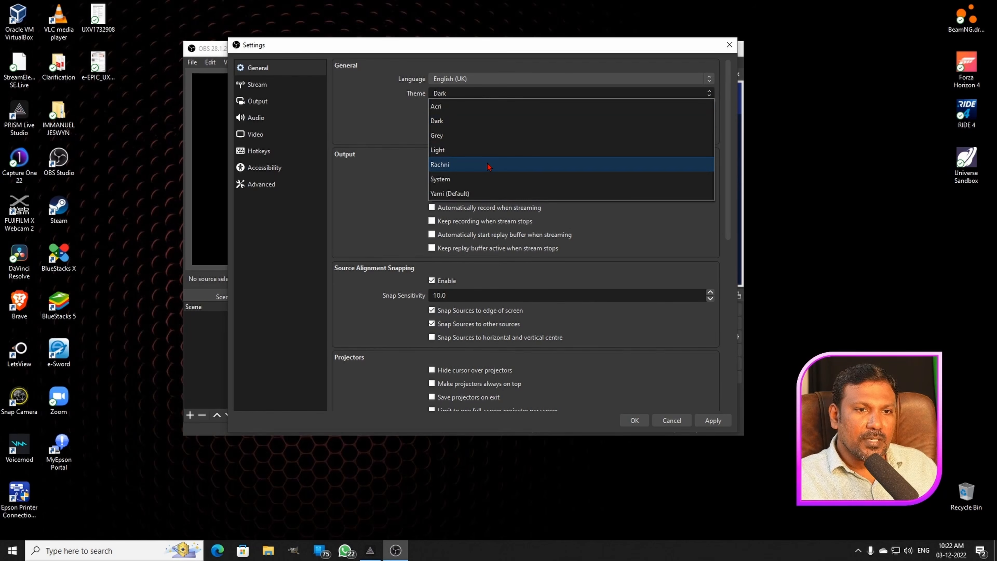
{"action": "left_click", "coordinate": [489, 165]}
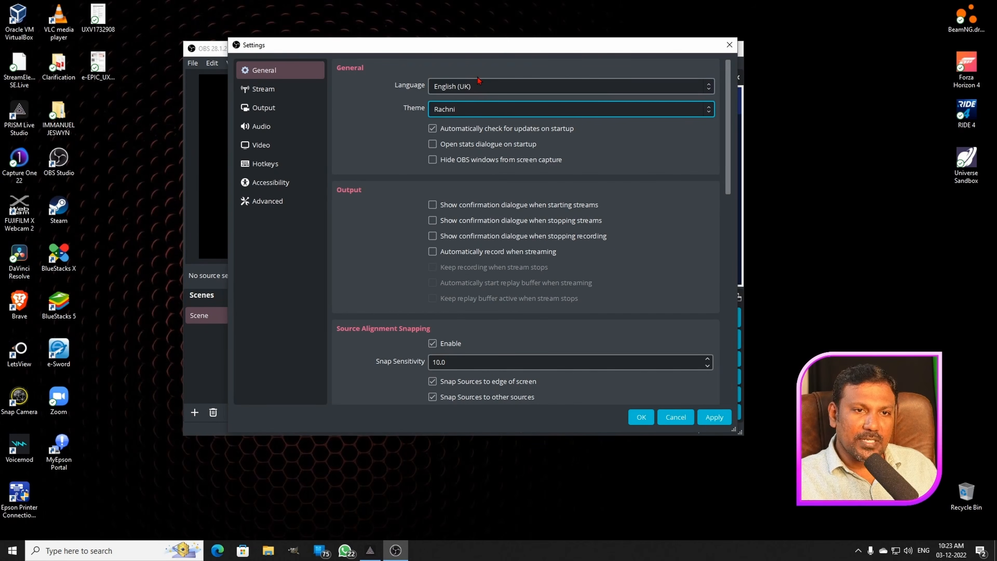
{"action": "left_click", "coordinate": [484, 114]}
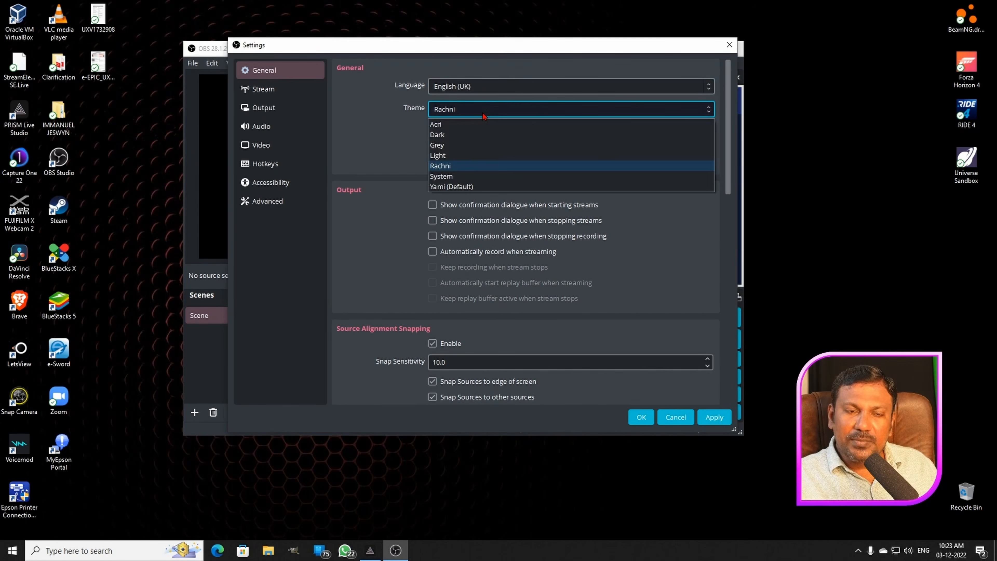
{"action": "left_click", "coordinate": [483, 187]}
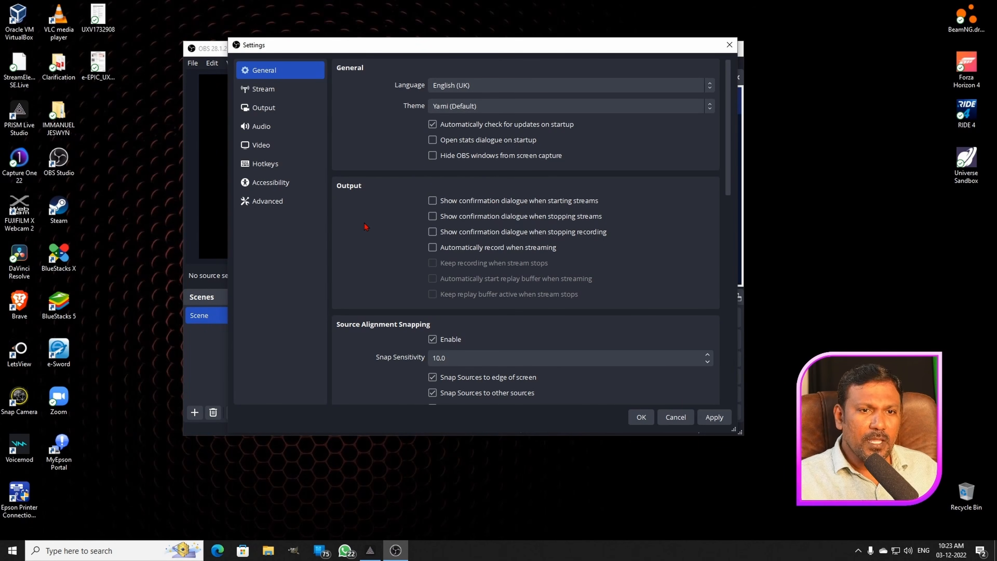
- Review the remaining General settings and the Stream settings with the service, server and connected account
{"action": "scroll", "coordinate": [364, 226], "scroll_direction": "down", "scroll_amount": 3}
{"action": "scroll", "coordinate": [364, 227], "scroll_direction": "down", "scroll_amount": 9}
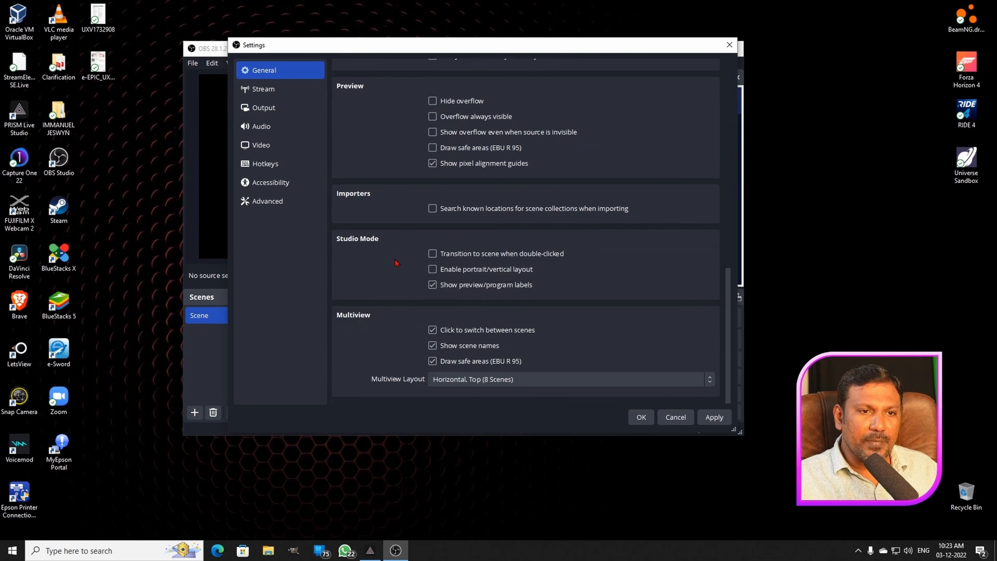
{"action": "scroll", "coordinate": [396, 263], "scroll_direction": "up", "scroll_amount": 12}
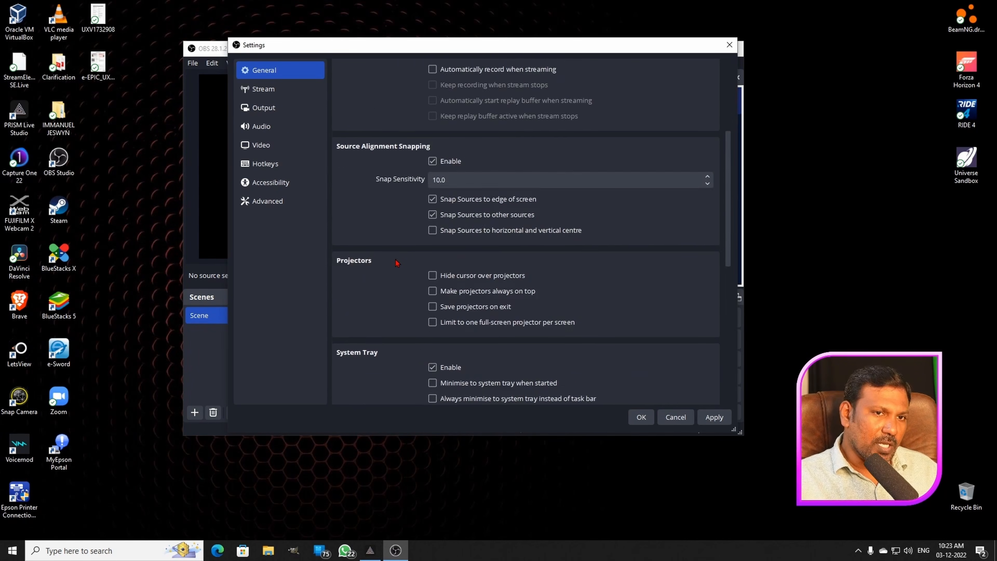
{"action": "left_click", "coordinate": [284, 96]}
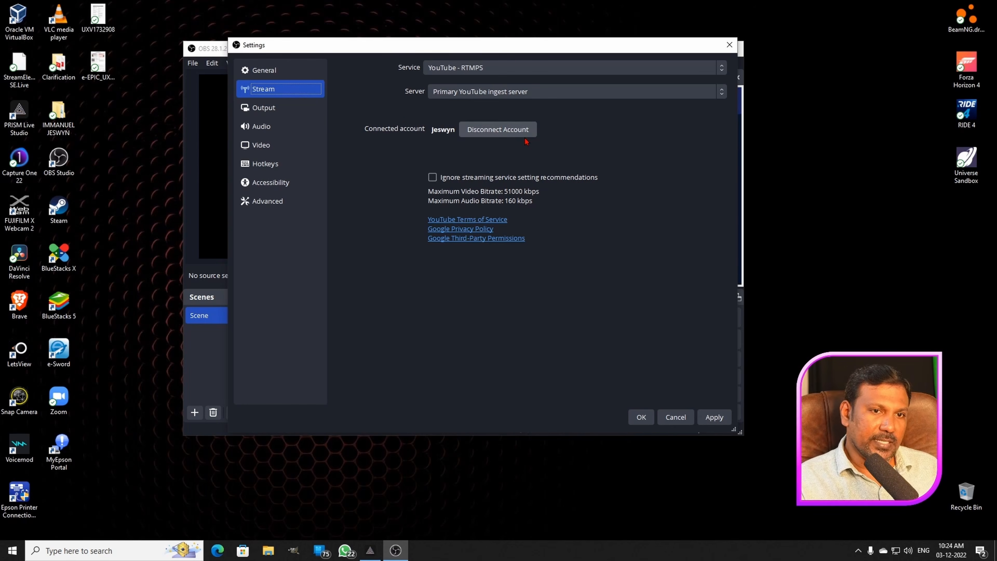
- Set the streaming video bitrate to 6000 Kbps in the Output settings
{"action": "left_click", "coordinate": [296, 110]}
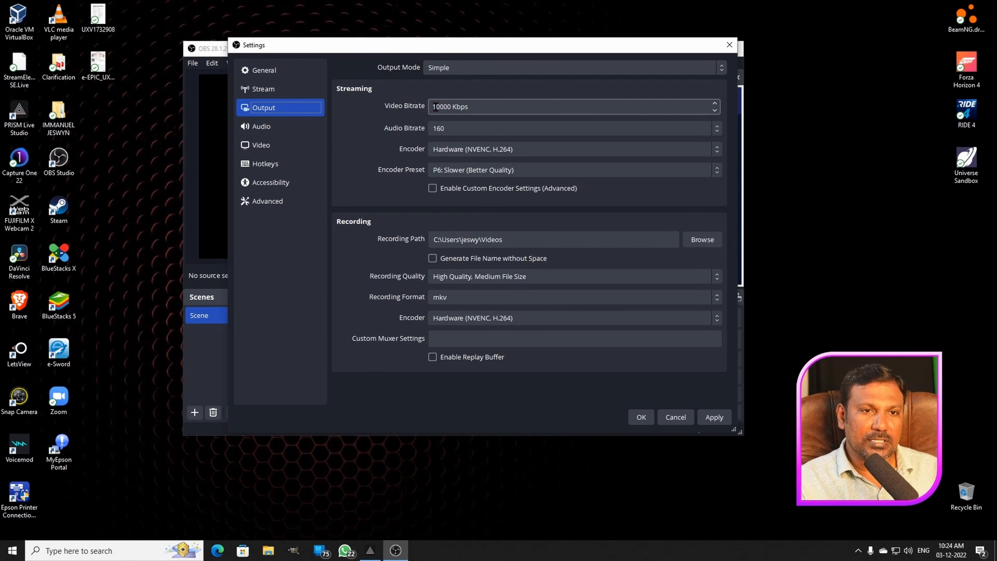
{"action": "left_click_drag", "start_coordinate": [441, 107], "coordinate": [418, 110]}
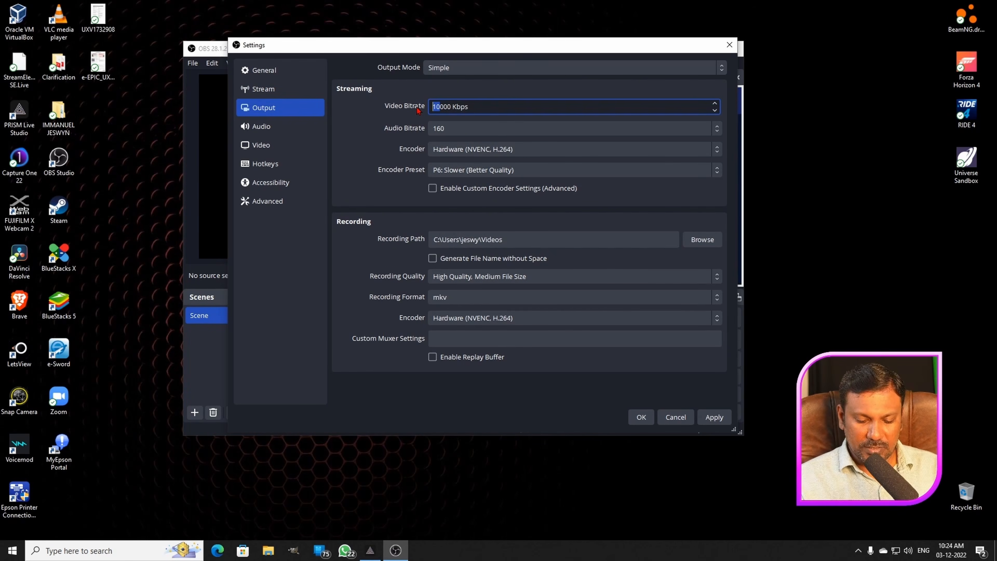
{"action": "type", "text": "6"}
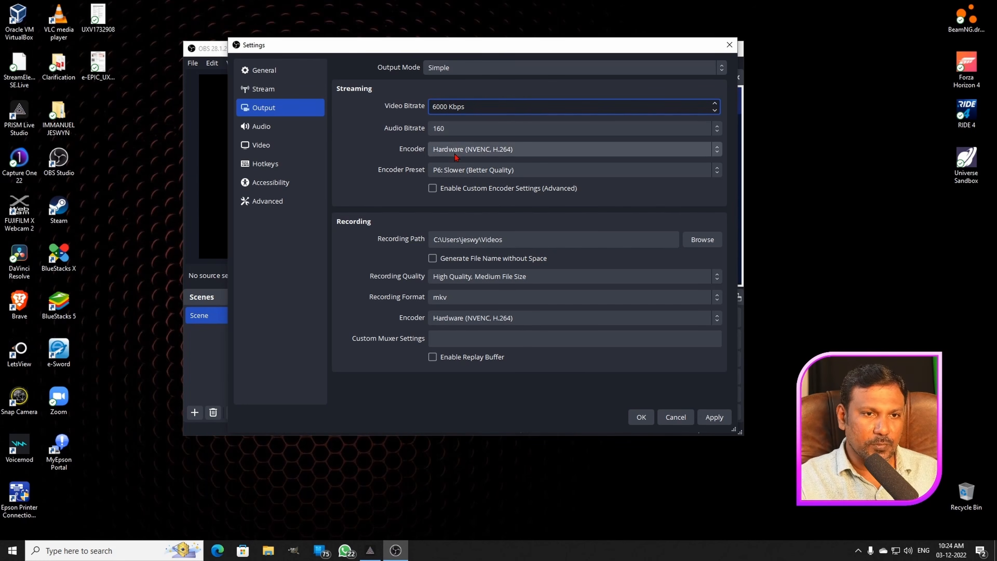
- Review the streaming encoder and encoder preset choices, keeping Hardware (NVENC, H.264) and P6: Slower (Better Quality)
{"action": "left_click", "coordinate": [488, 153]}
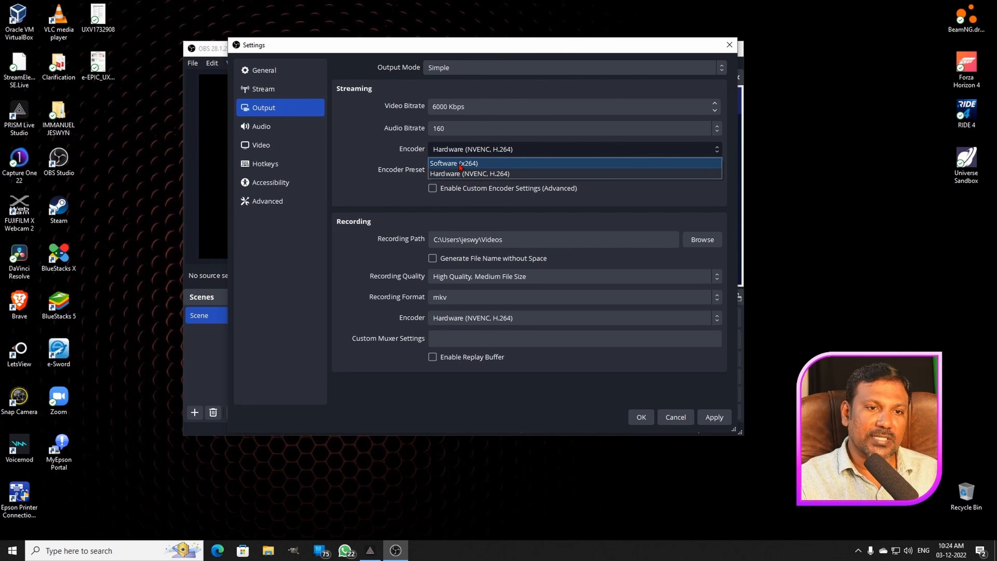
{"action": "left_click", "coordinate": [380, 149]}
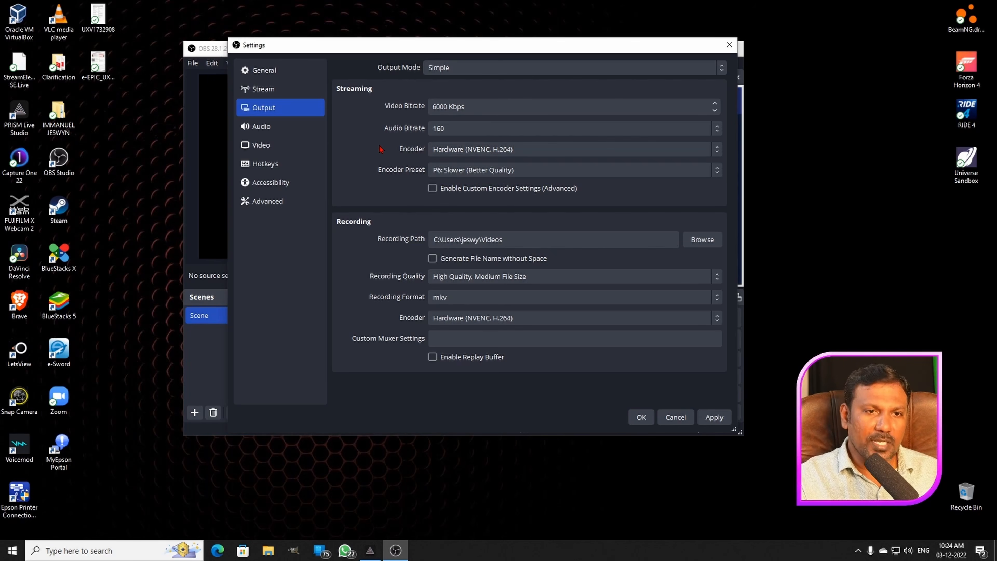
{"action": "left_click", "coordinate": [458, 174]}
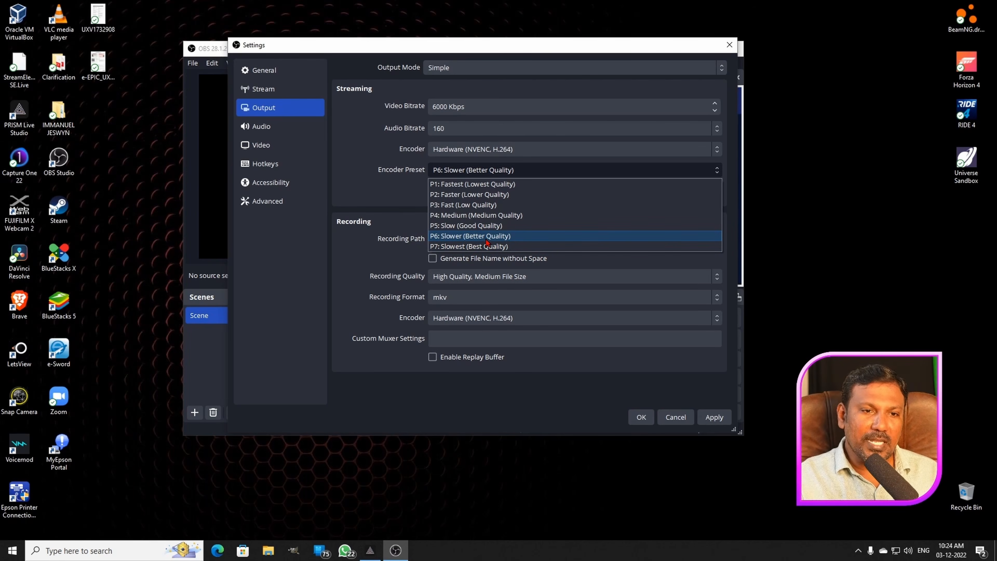
{"action": "left_click", "coordinate": [479, 234]}
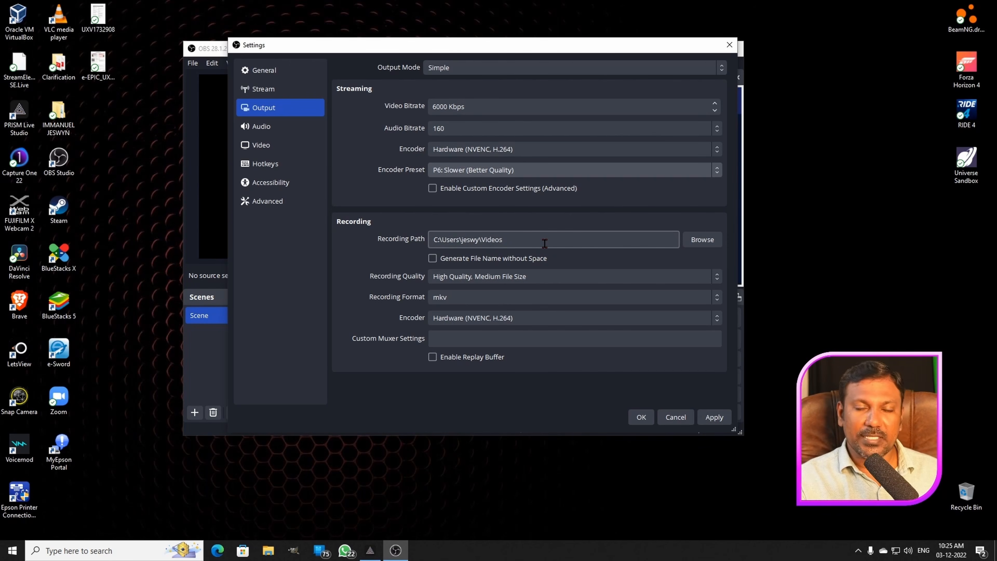
- View the folder selection for the recording path and close it without choosing another folder
{"action": "left_click", "coordinate": [558, 240]}
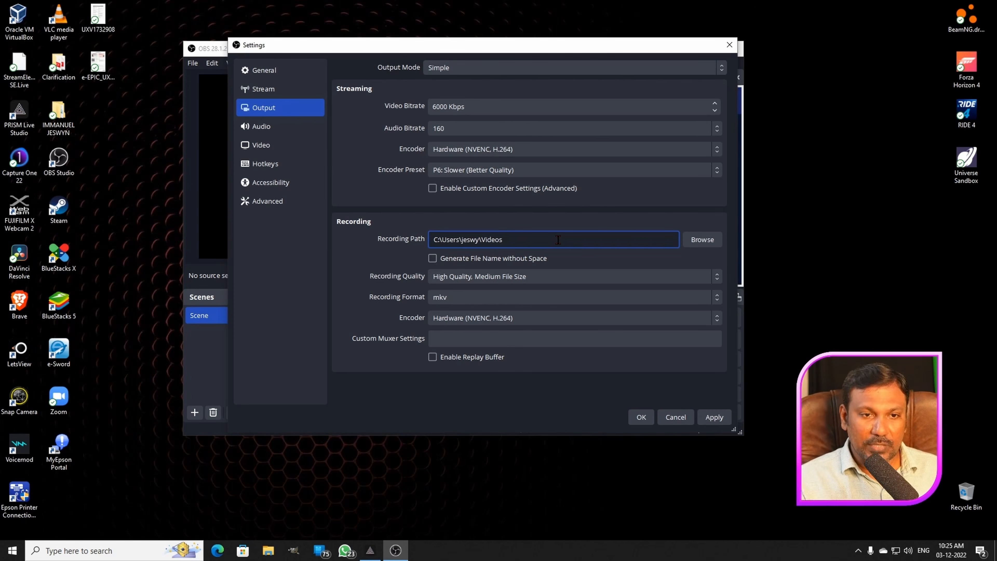
{"action": "left_click", "coordinate": [709, 241]}
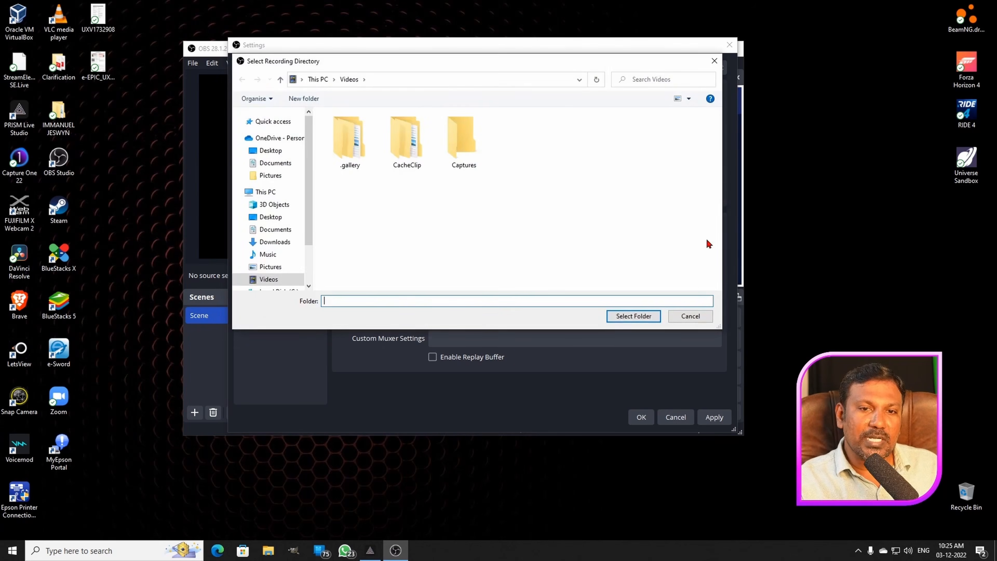
{"action": "left_click", "coordinate": [715, 61]}
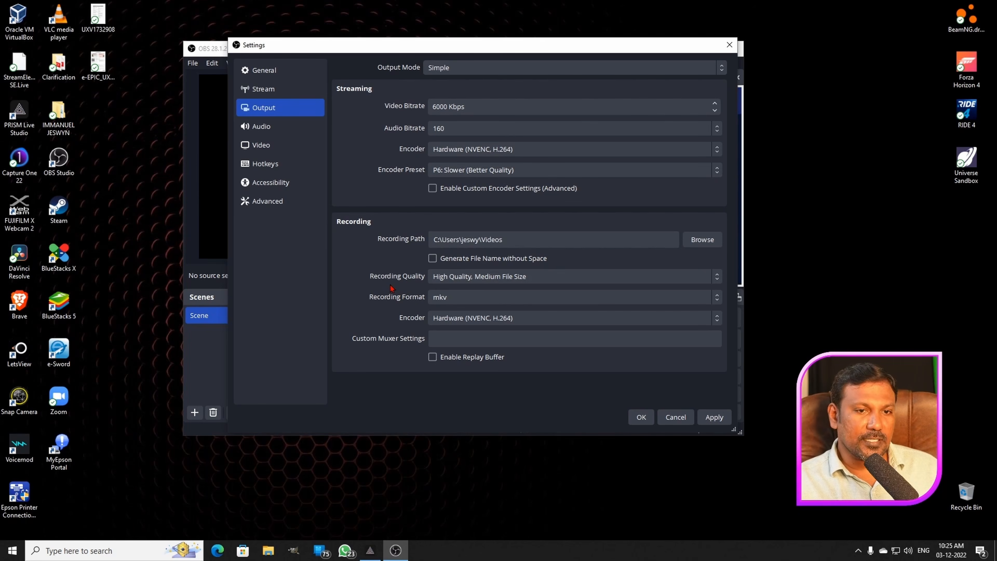
- Examine the recording quality choices, keeping High Quality, Medium File Size
{"action": "left_click", "coordinate": [482, 278]}
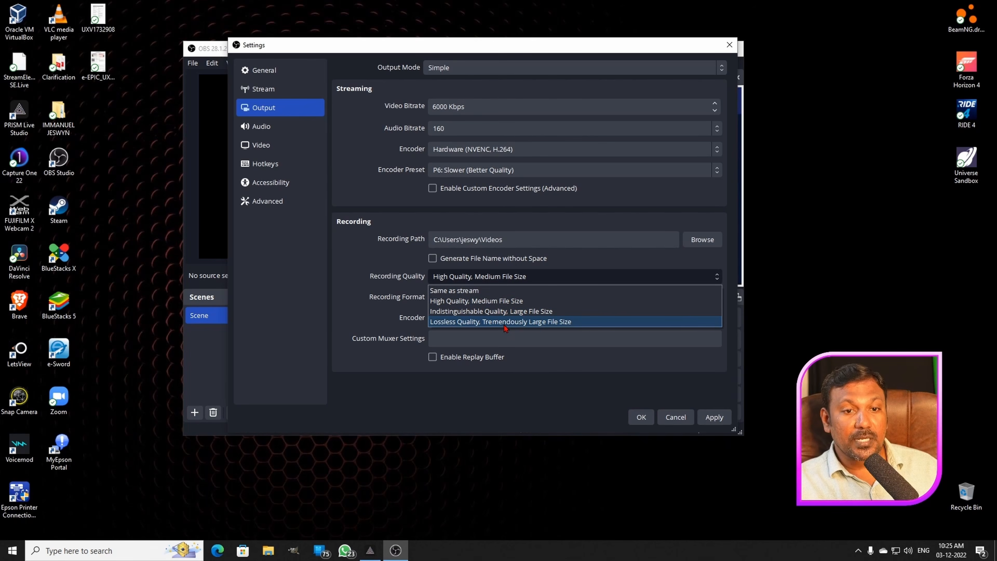
{"action": "left_click", "coordinate": [388, 252]}
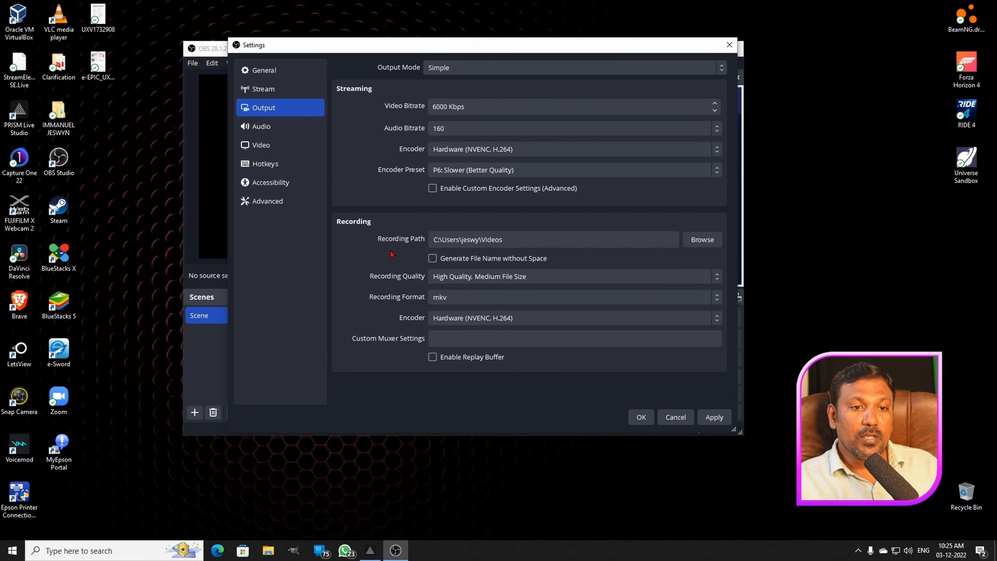
{"action": "left_click", "coordinate": [506, 276]}
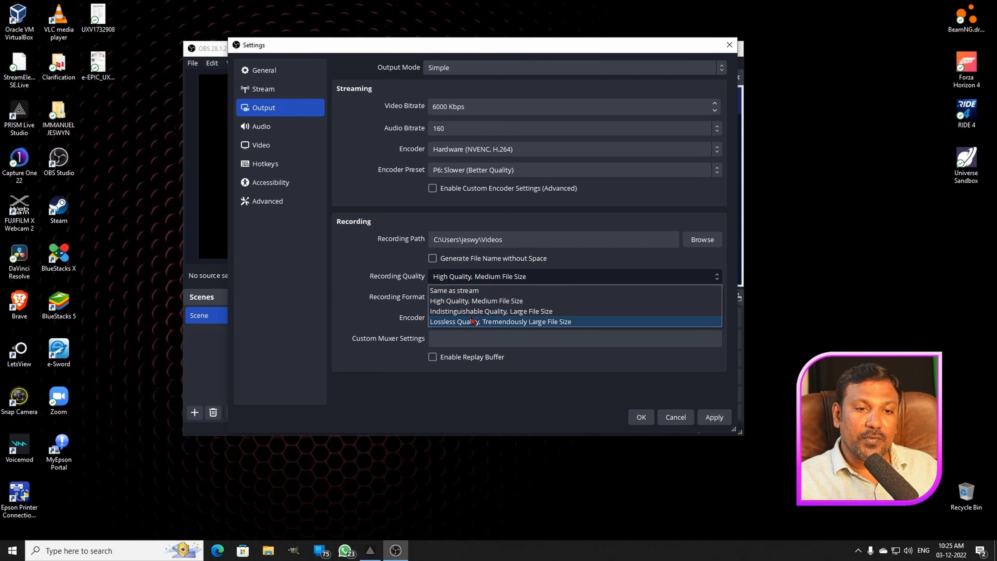
{"action": "left_click", "coordinate": [375, 259]}
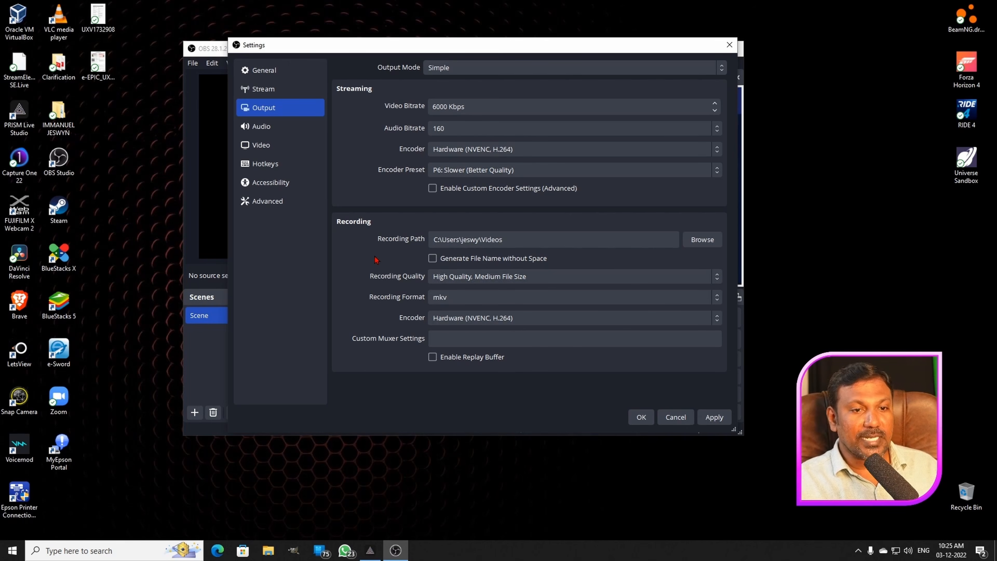
- Try mp4 as the recording format in the Output settings
{"action": "left_click", "coordinate": [490, 303]}
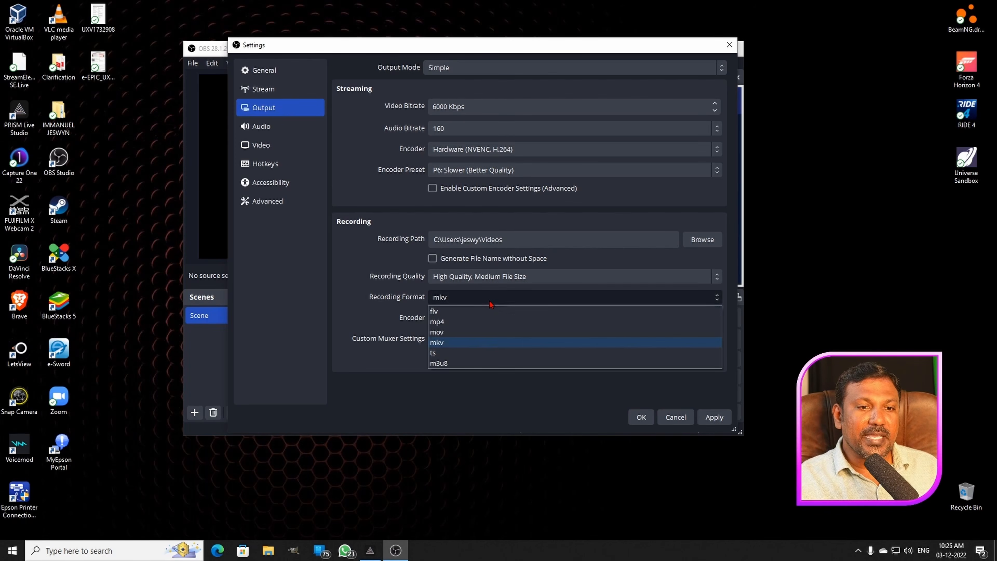
{"action": "left_click", "coordinate": [448, 322]}
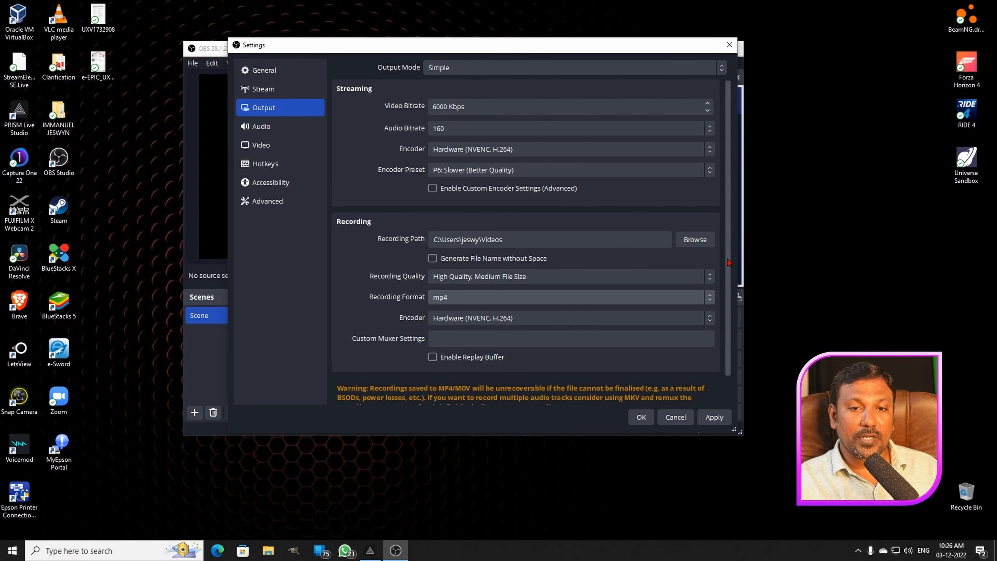
{"action": "scroll", "coordinate": [486, 362], "scroll_direction": "down", "scroll_amount": 1}
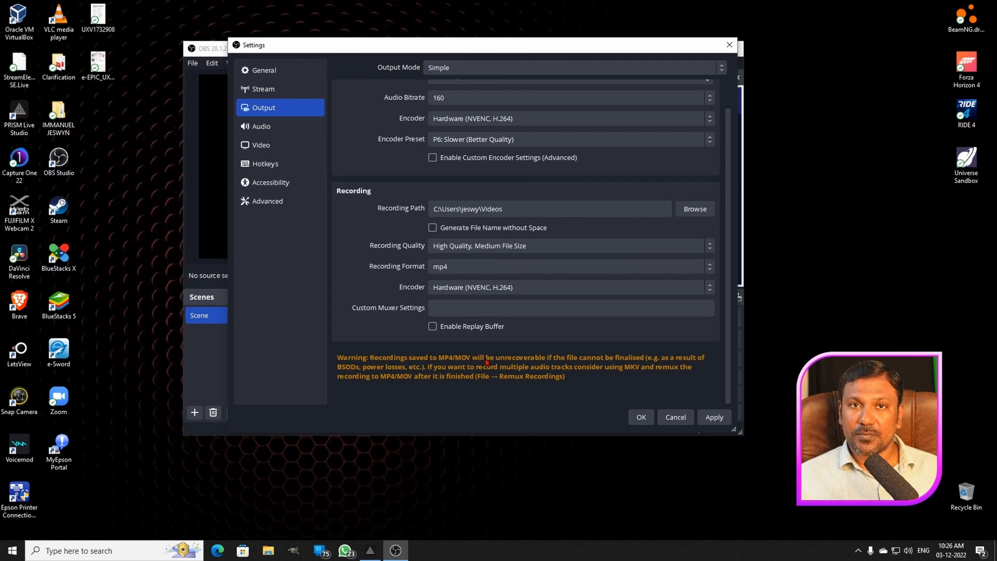
- Set the recording format back to mkv and close the settings, saving the changes
{"action": "left_click", "coordinate": [502, 271]}
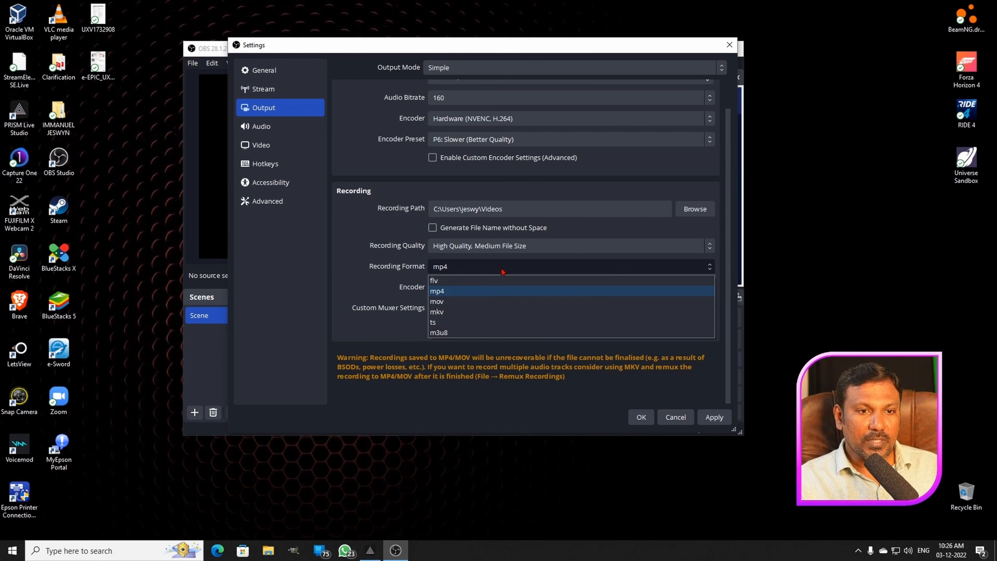
{"action": "left_click", "coordinate": [495, 313]}
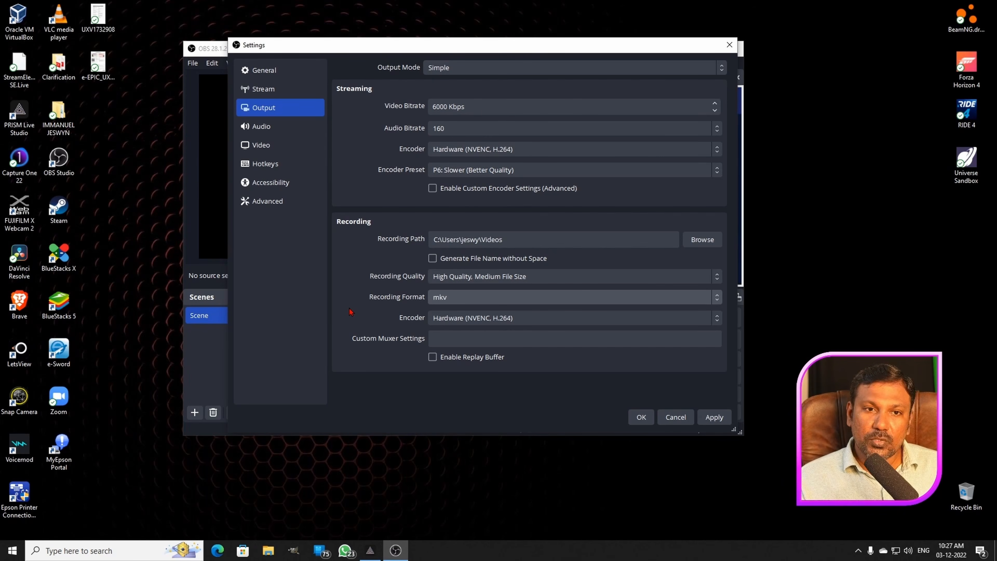
{"action": "left_click", "coordinate": [729, 45]}
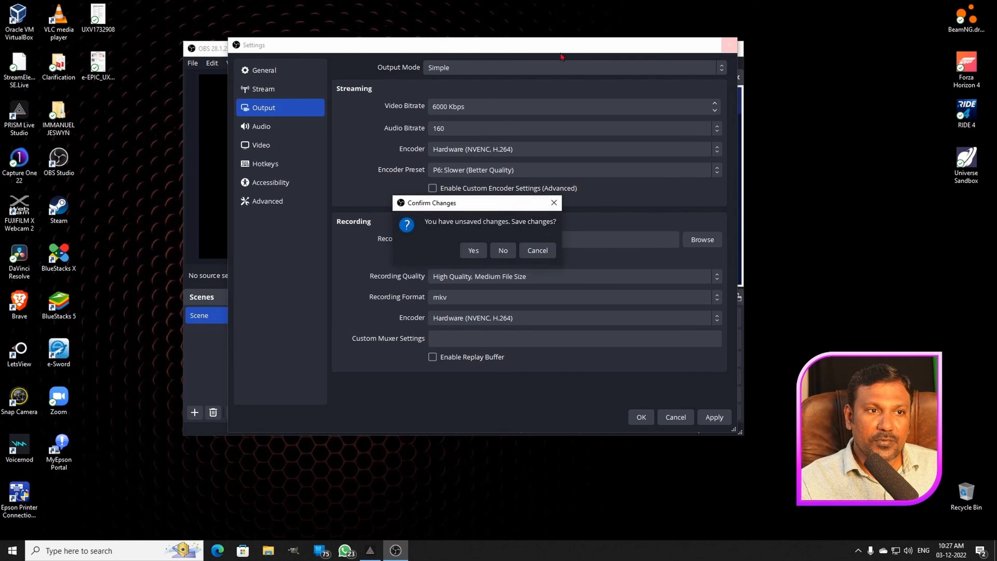
{"action": "left_click", "coordinate": [473, 251]}
{"action": "left_click", "coordinate": [192, 63]}
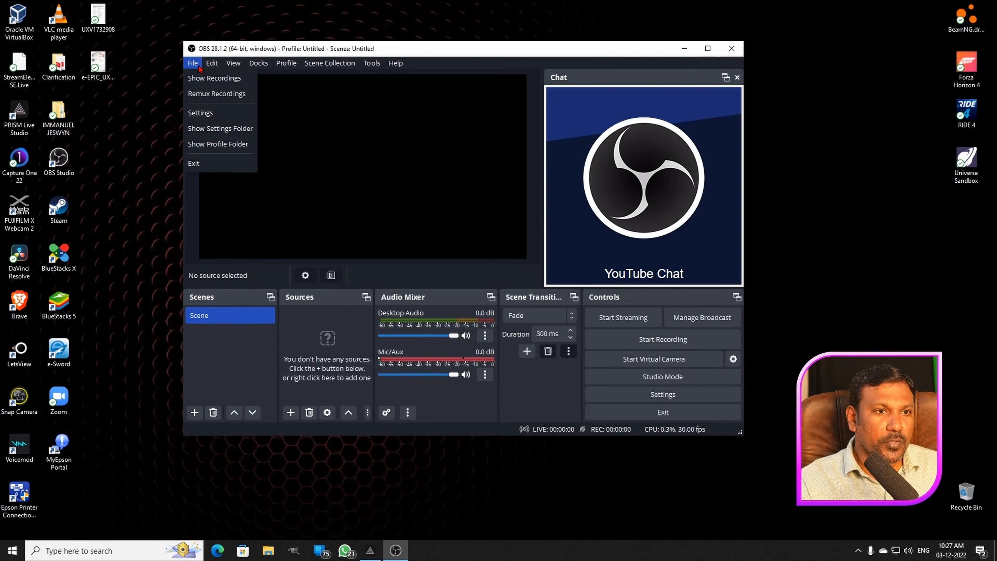
{"action": "left_click", "coordinate": [215, 94]}
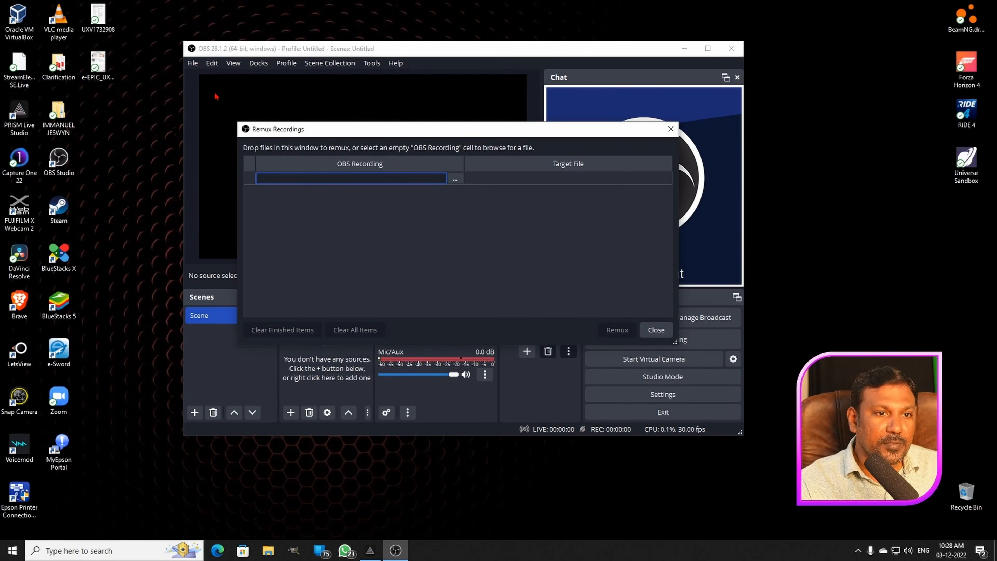
{"action": "left_click", "coordinate": [454, 181]}
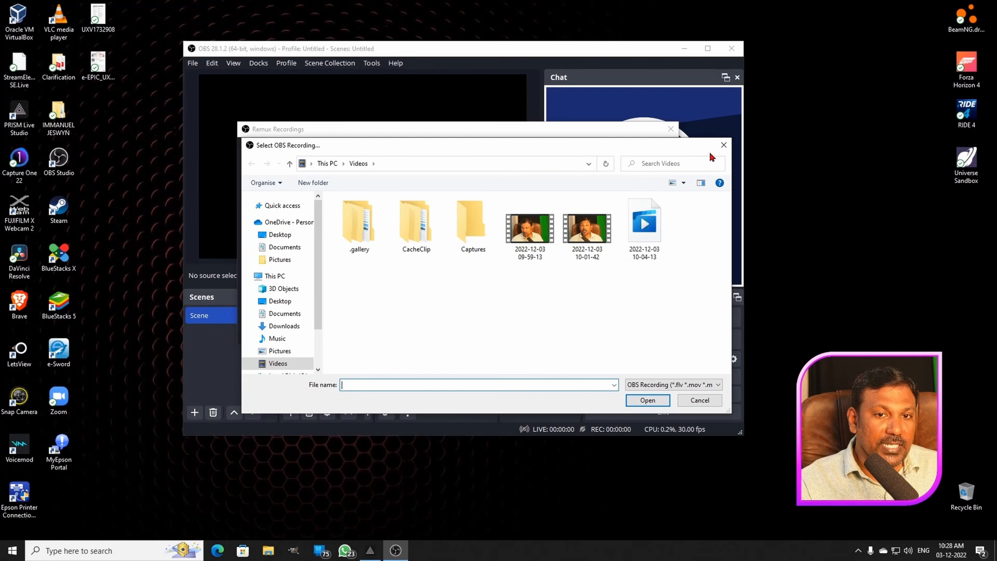
{"action": "left_click", "coordinate": [533, 235]}
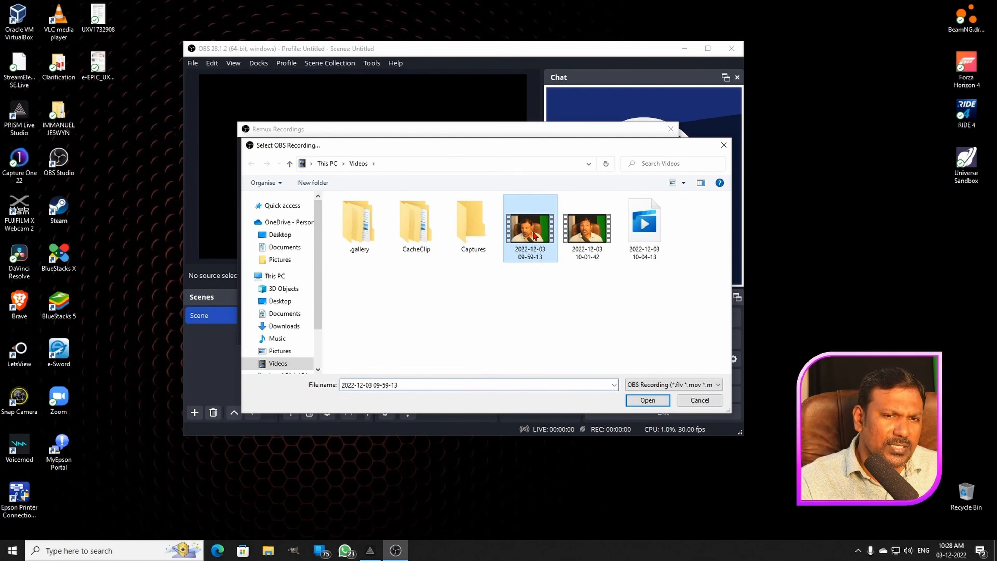
{"action": "left_click", "coordinate": [647, 402]}
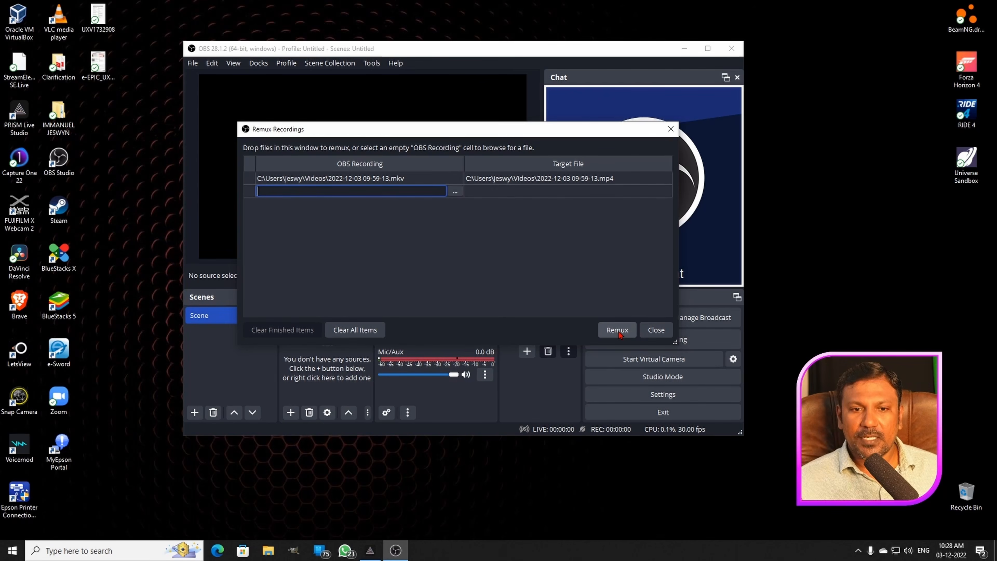
{"action": "left_click", "coordinate": [656, 330]}
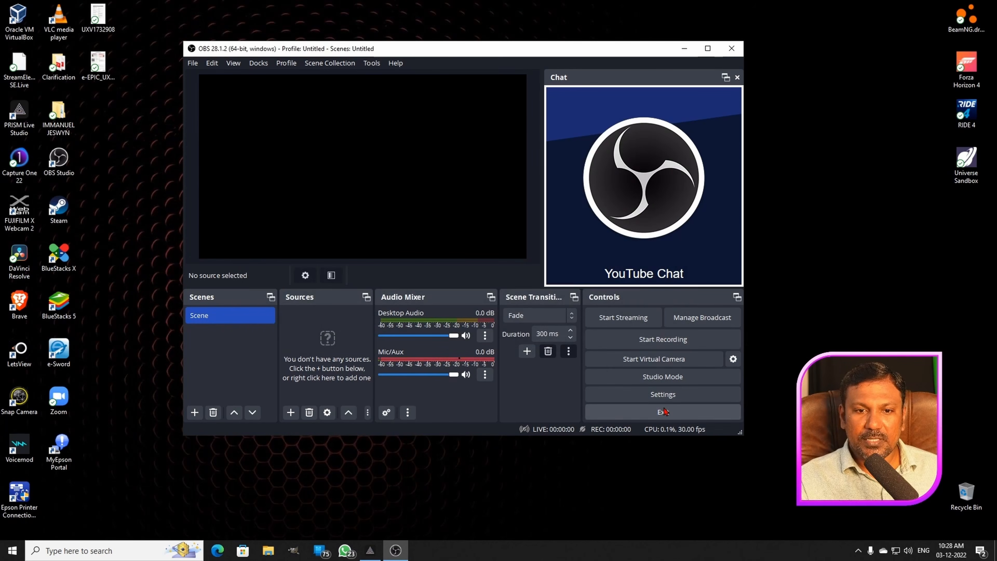
- Review the Output and Audio settings and close them without making changes
{"action": "left_click", "coordinate": [663, 394]}
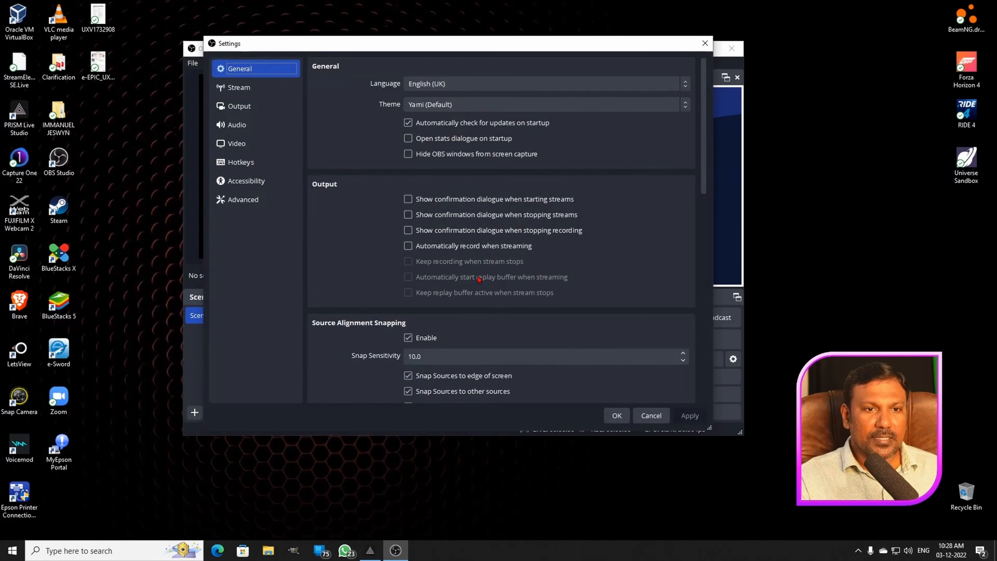
{"action": "left_click", "coordinate": [261, 112]}
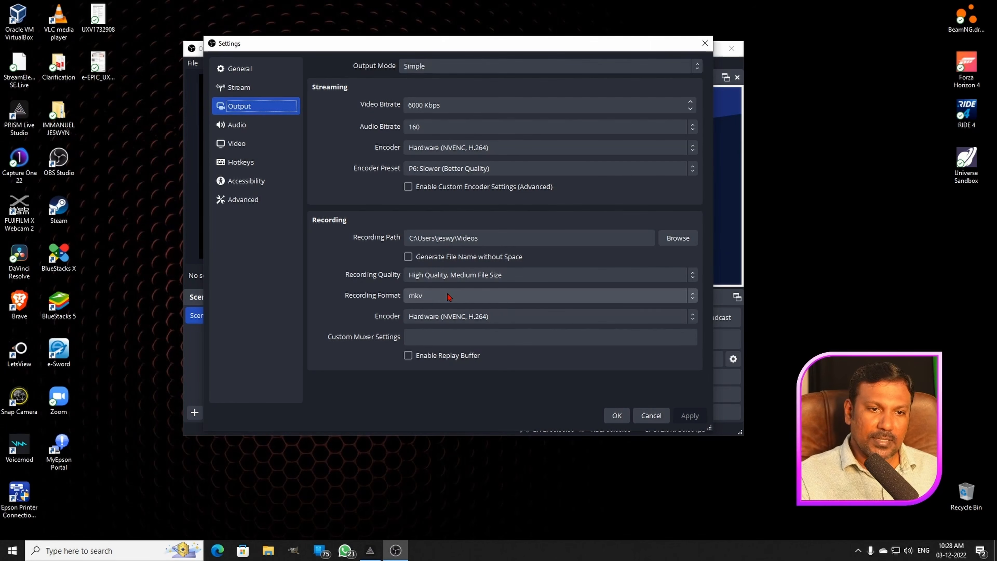
{"action": "left_click", "coordinate": [261, 129]}
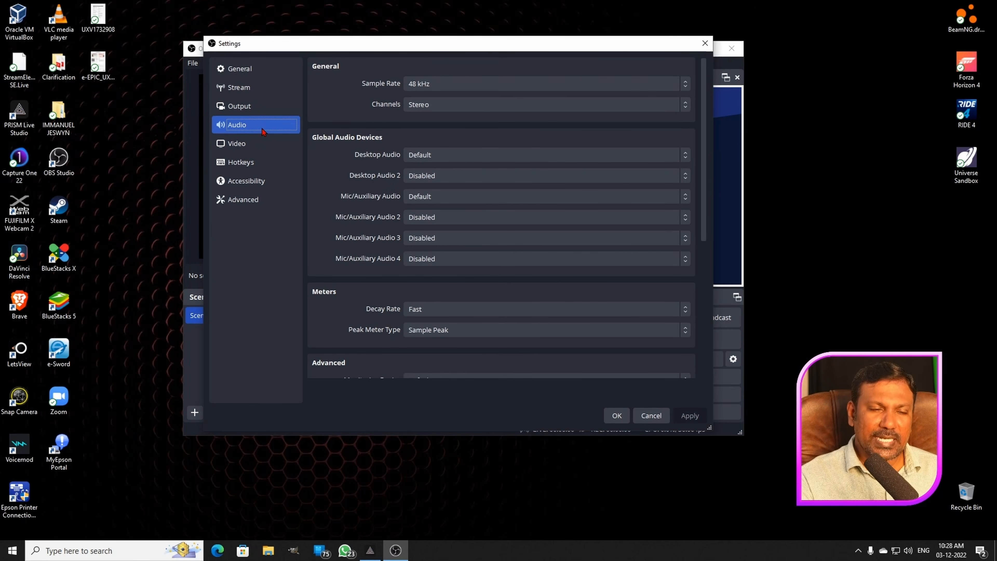
{"action": "left_click", "coordinate": [705, 44]}
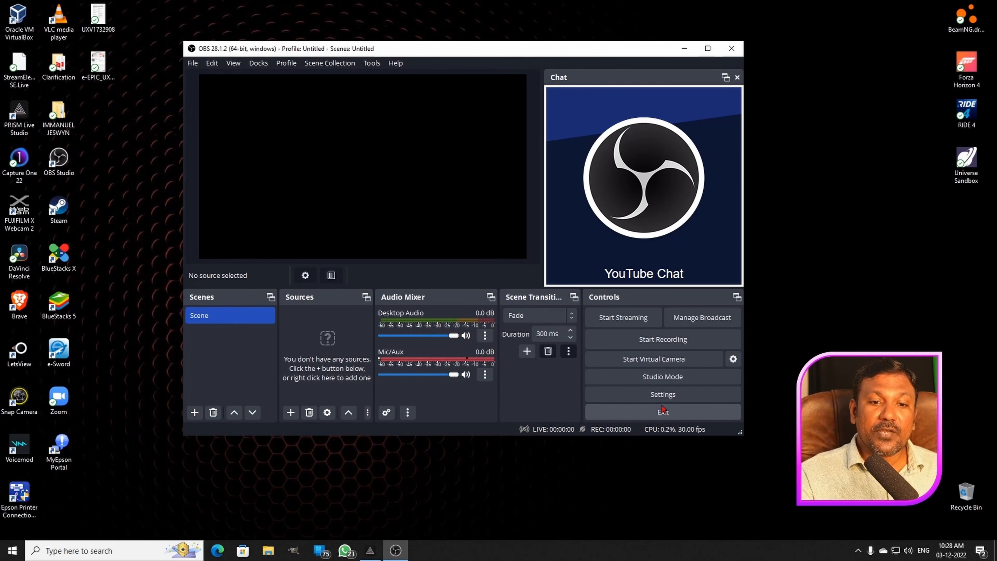
- Set the global Desktop Audio and Mic/Auxiliary Audio devices to Disabled, apply the changes and close the settings
{"action": "left_click", "coordinate": [663, 395]}
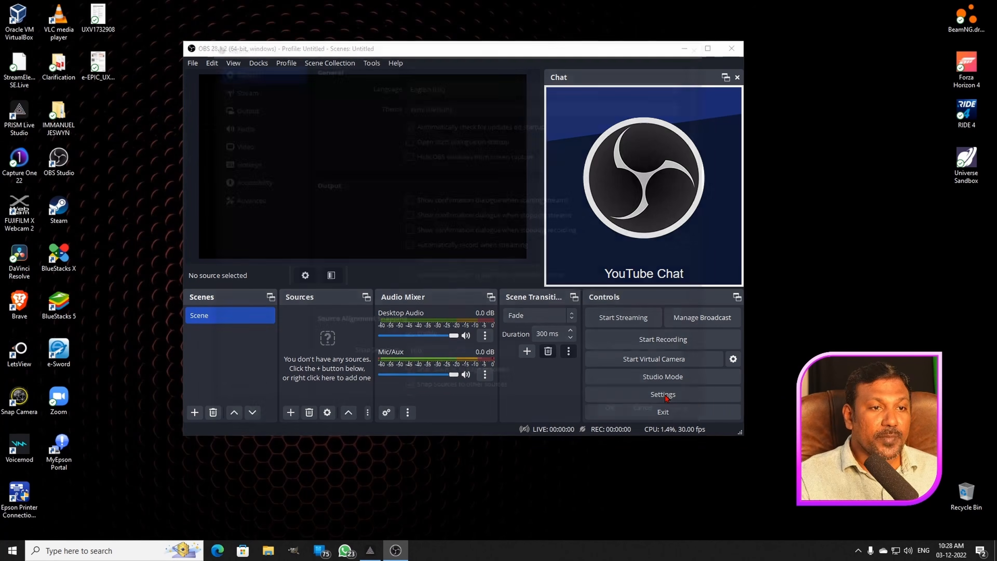
{"action": "left_click", "coordinate": [262, 131]}
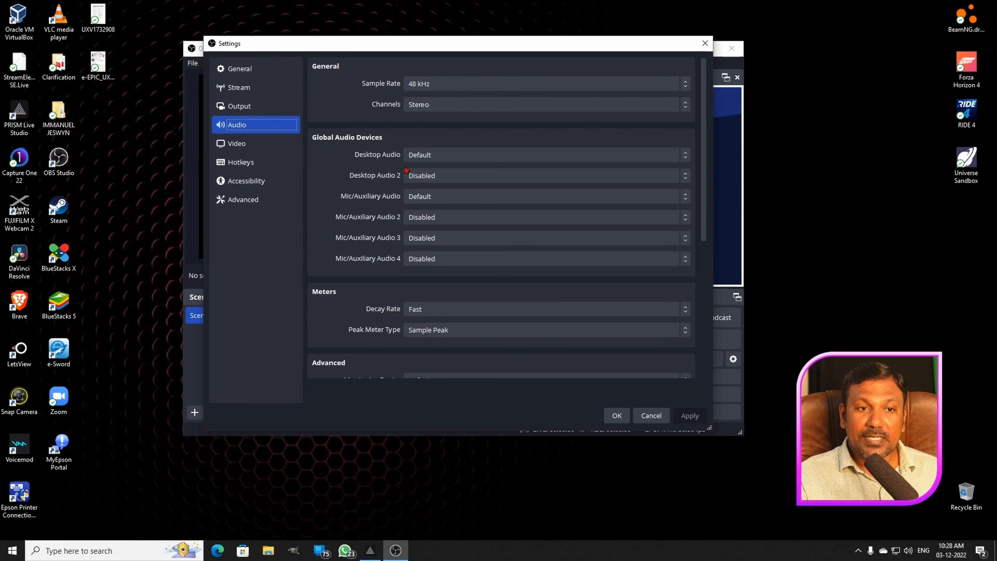
{"action": "left_click", "coordinate": [474, 160]}
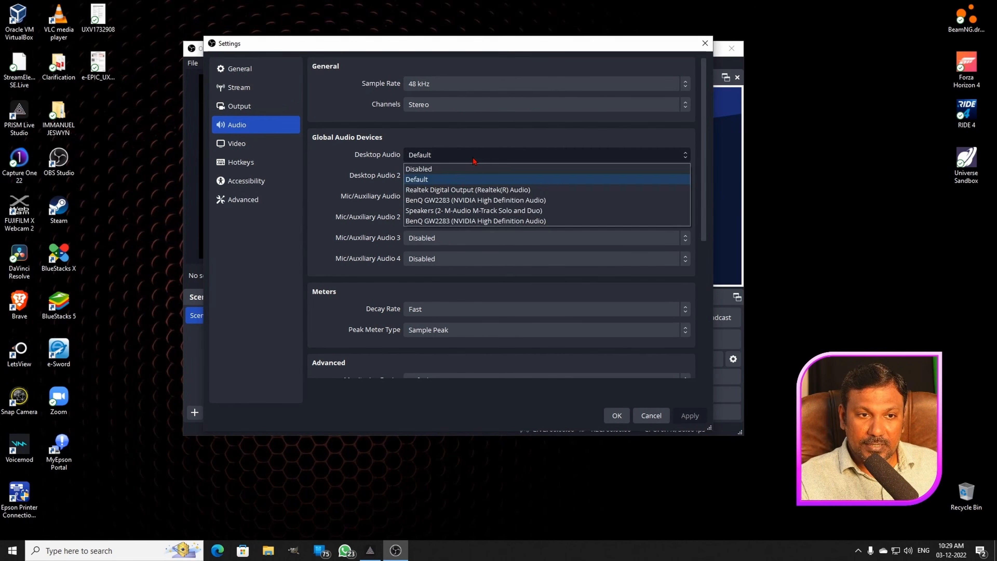
{"action": "left_click", "coordinate": [445, 168]}
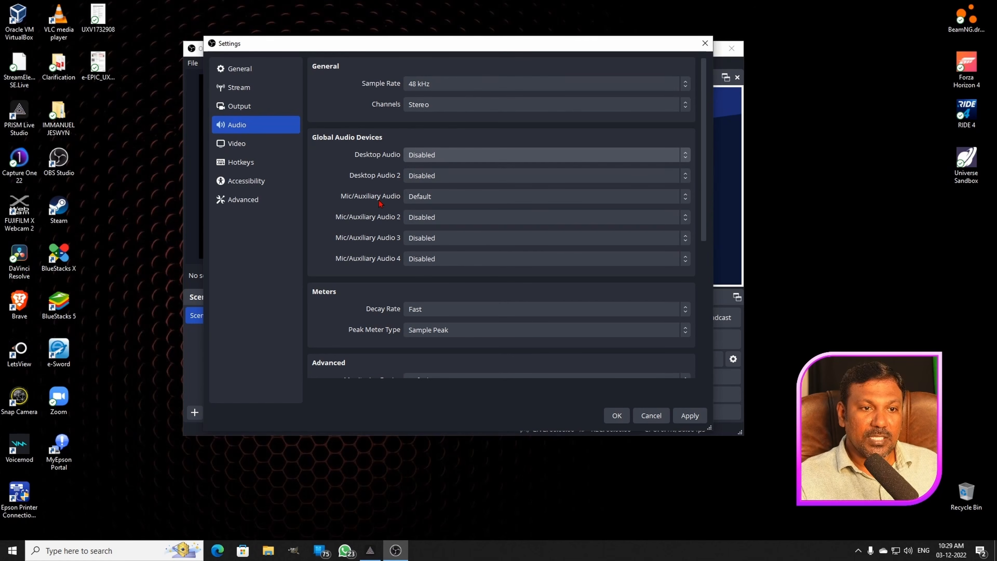
{"action": "left_click", "coordinate": [460, 197]}
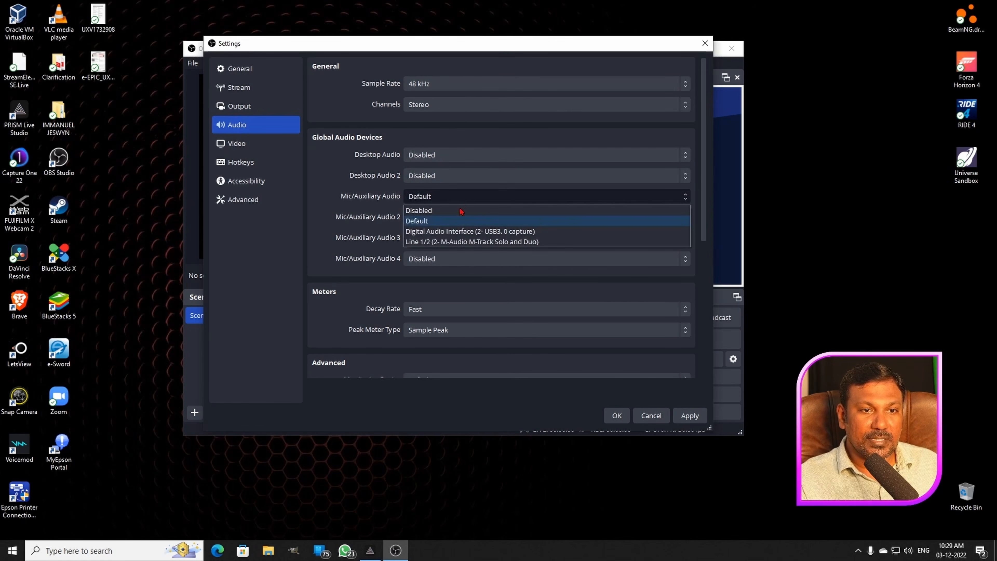
{"action": "left_click", "coordinate": [461, 211]}
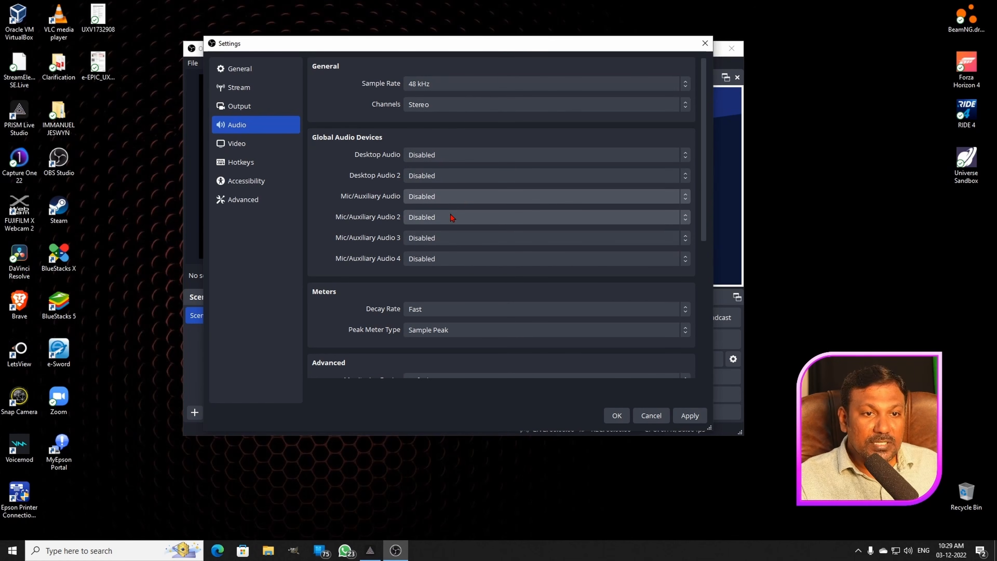
{"action": "left_click", "coordinate": [689, 416]}
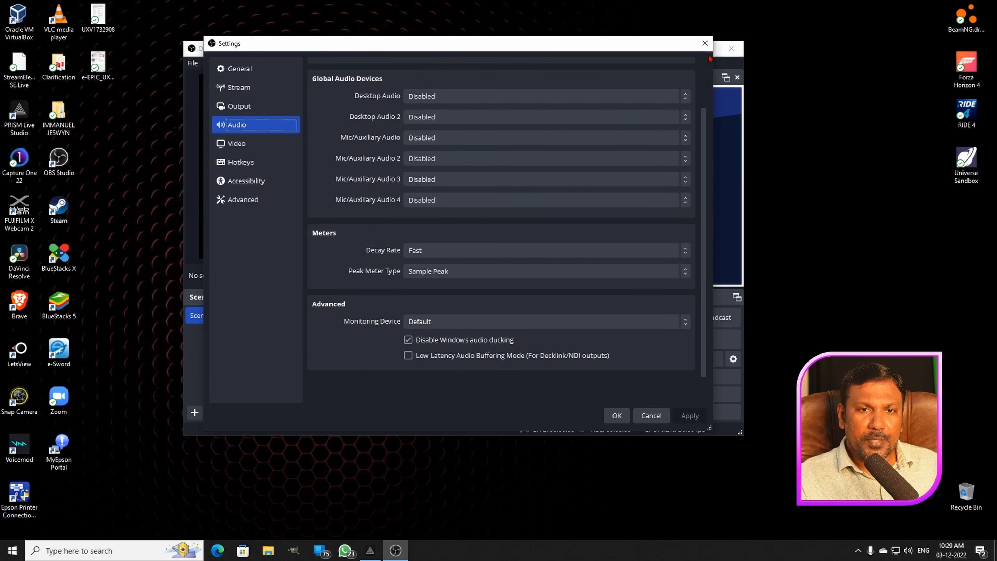
{"action": "left_click", "coordinate": [705, 43]}
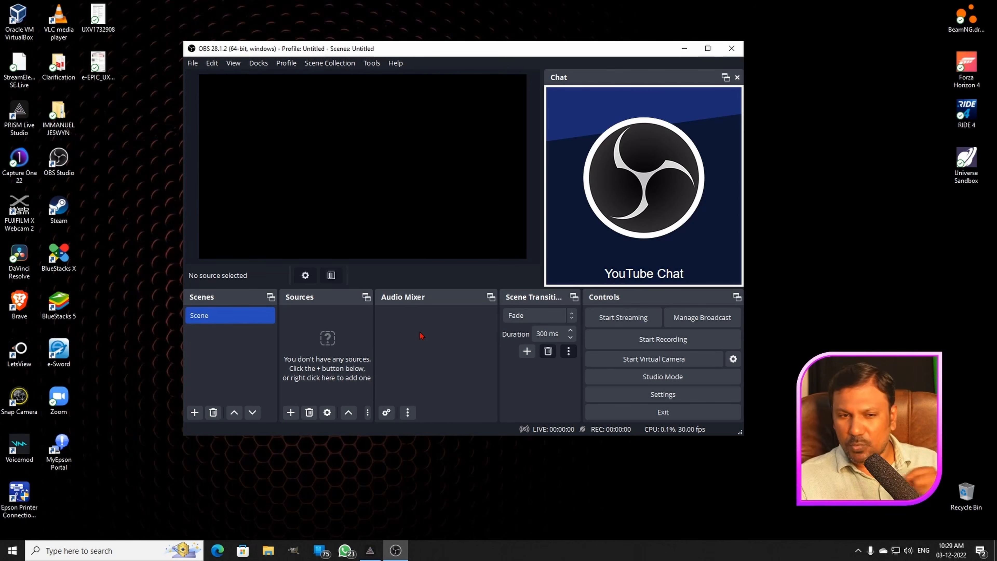
- Reopen the Audio settings and review the device, meter and advanced options
{"action": "left_click", "coordinate": [663, 394]}
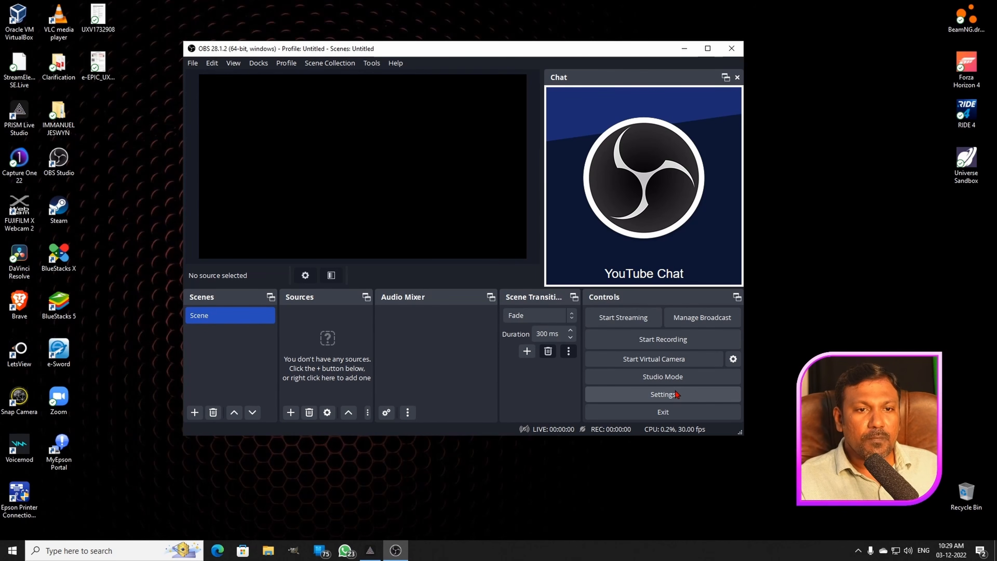
{"action": "left_click", "coordinate": [235, 125]}
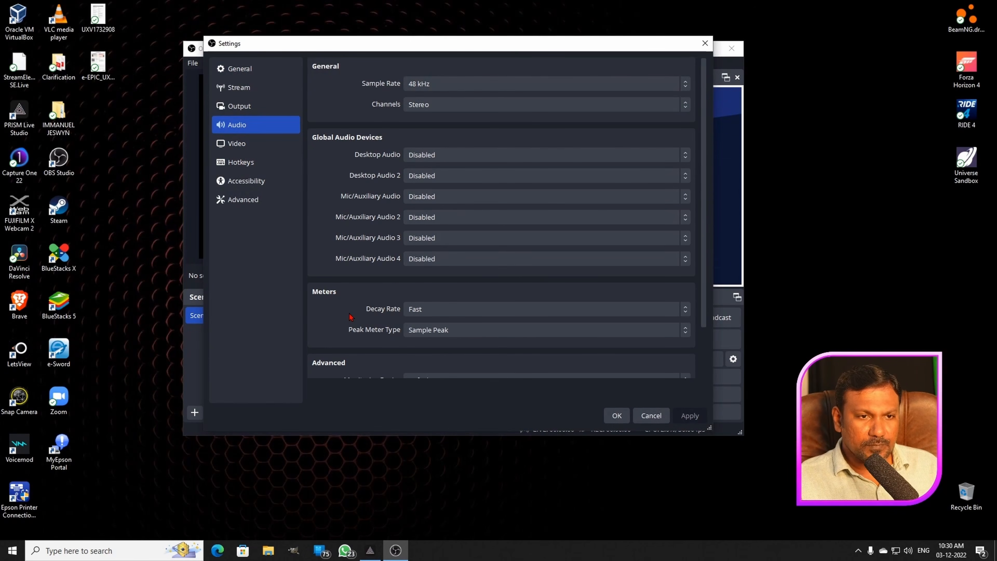
{"action": "scroll", "coordinate": [353, 316], "scroll_direction": "down", "scroll_amount": 2}
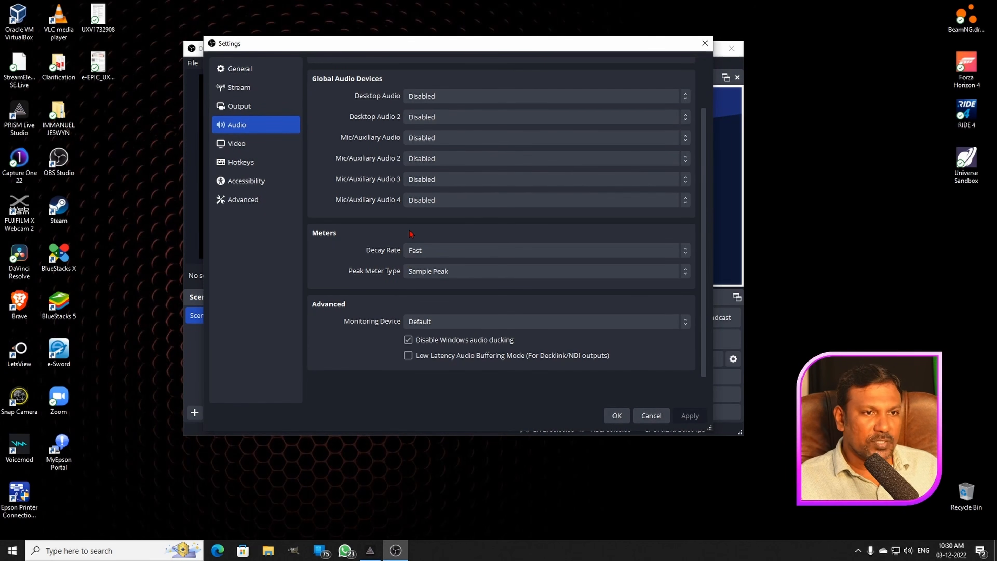
- Set the Output (Scaled) Resolution to 1280x720 in the Video settings
{"action": "left_click", "coordinate": [258, 146]}
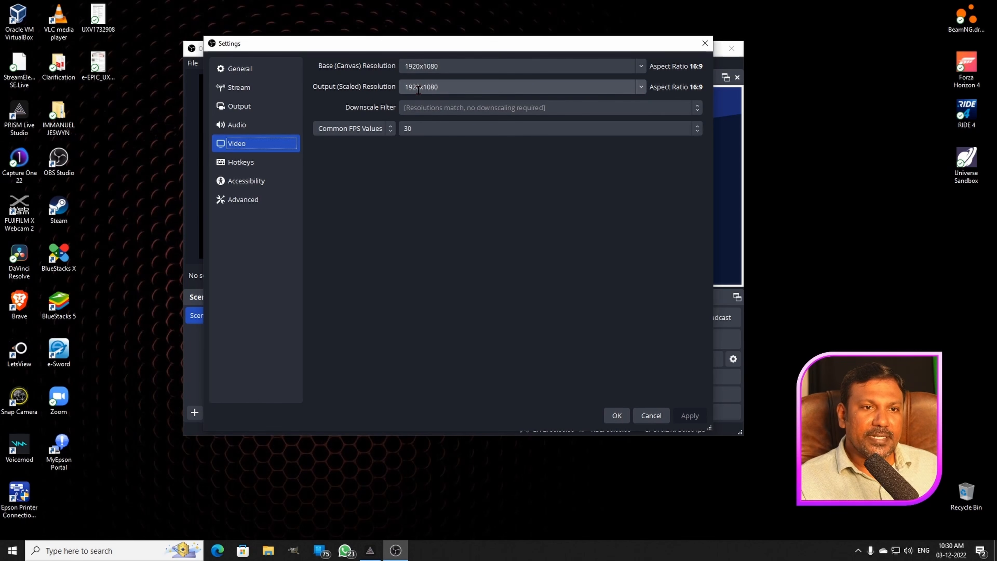
{"action": "left_click", "coordinate": [640, 87]}
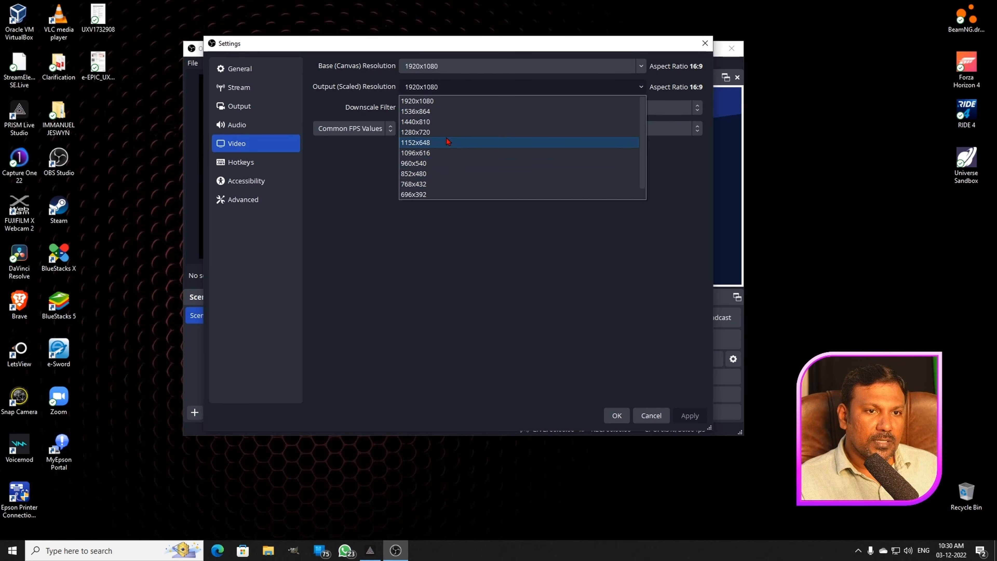
{"action": "left_click", "coordinate": [427, 135]}
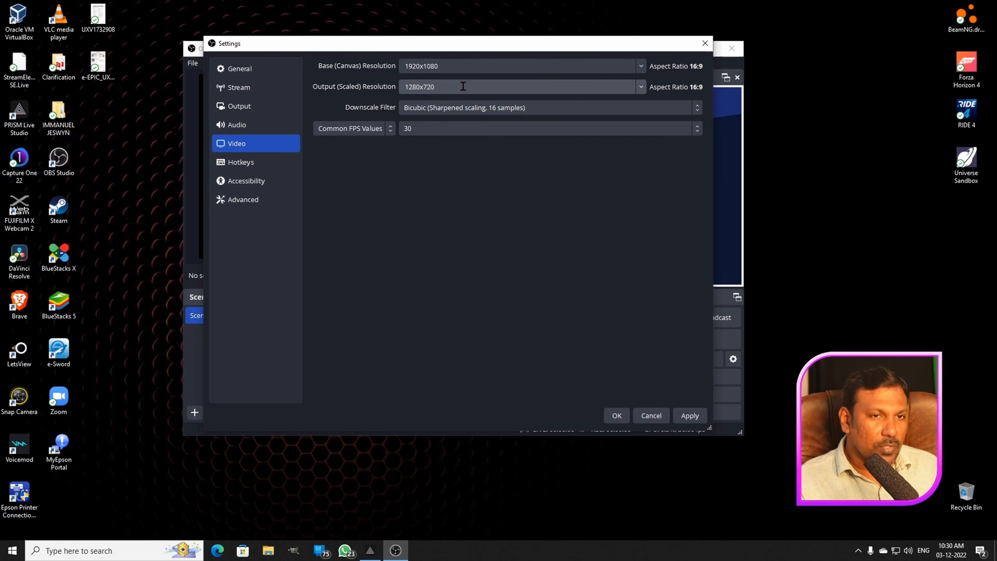
- Try the common FPS value 24 NTSC and replace it with 60
{"action": "left_click", "coordinate": [428, 133]}
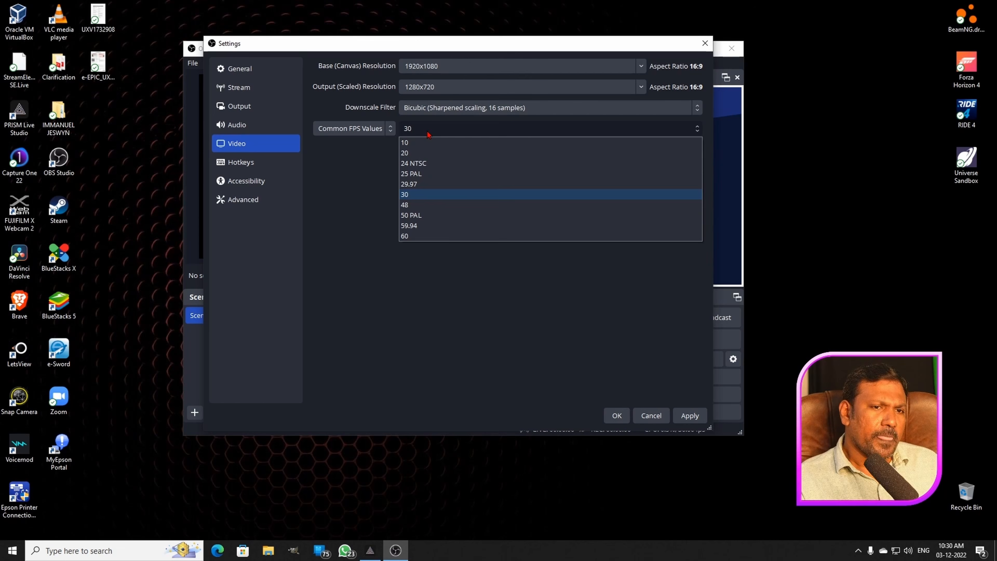
{"action": "left_click", "coordinate": [424, 167]}
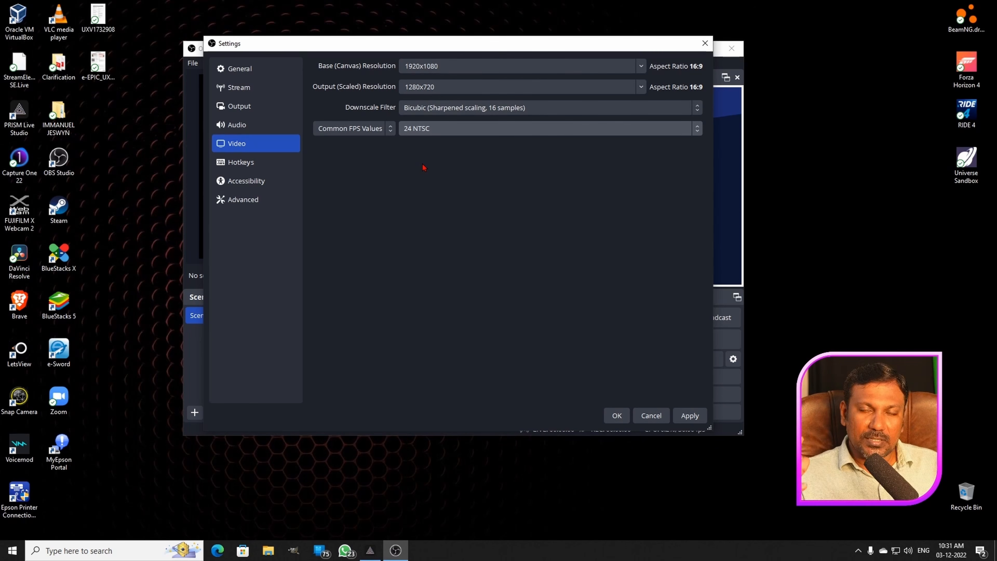
{"action": "left_click", "coordinate": [425, 128]}
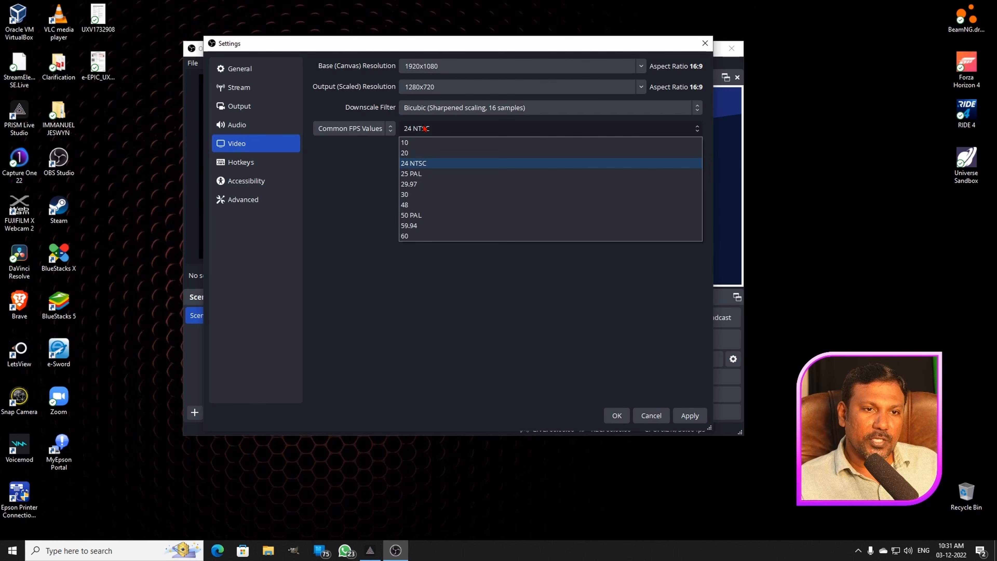
{"action": "left_click", "coordinate": [408, 236]}
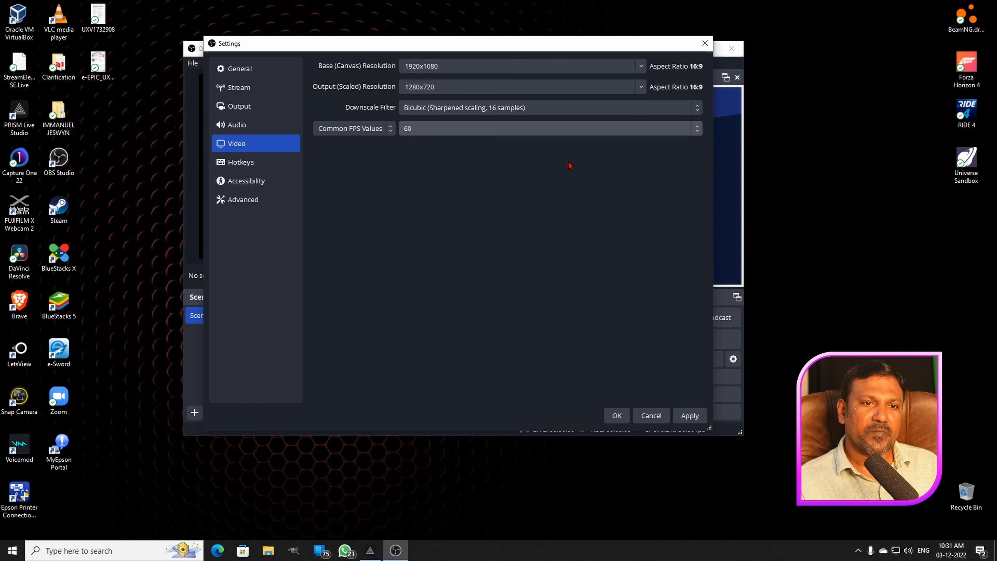
{"action": "left_click", "coordinate": [593, 128]}
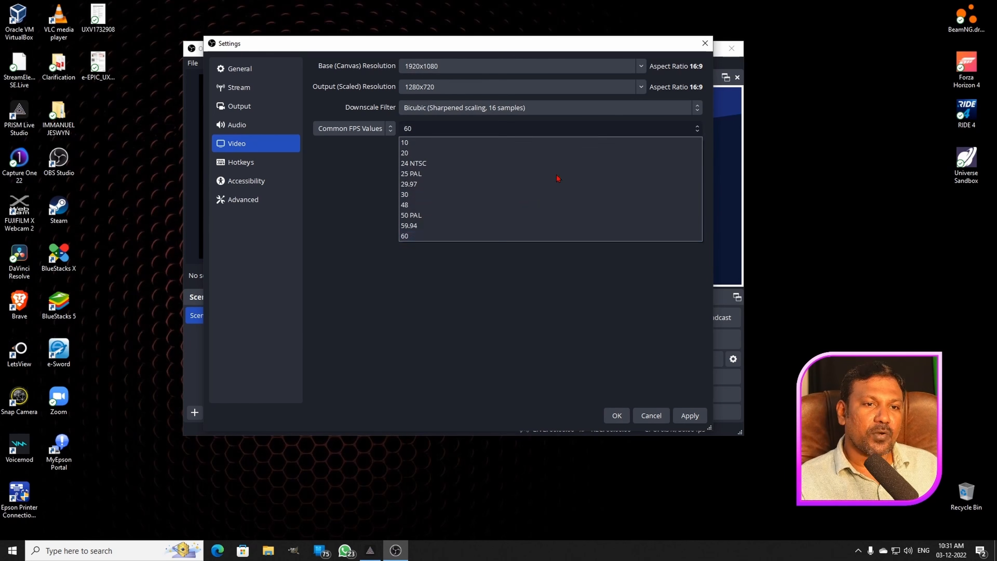
{"action": "left_click", "coordinate": [507, 236]}
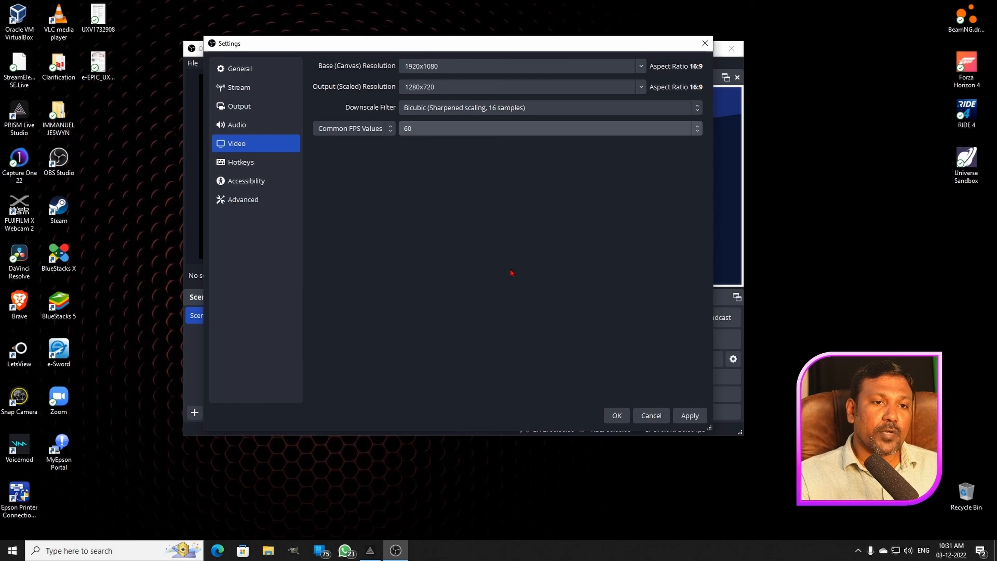
- Set the Output (Scaled) Resolution to 1920x1080 and the common FPS value to 30
{"action": "left_click", "coordinate": [641, 87]}
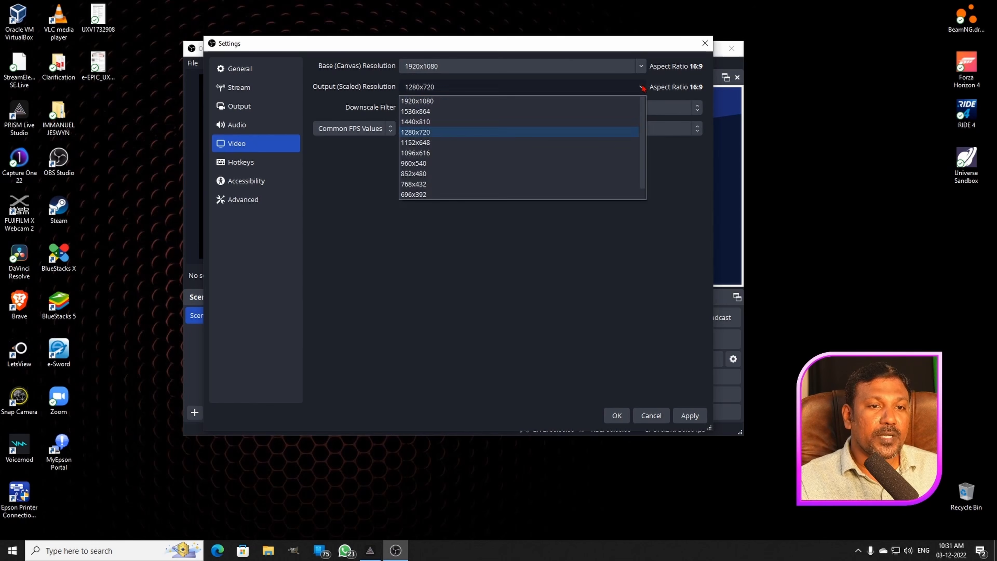
{"action": "left_click", "coordinate": [569, 99]}
{"action": "left_click", "coordinate": [566, 129]}
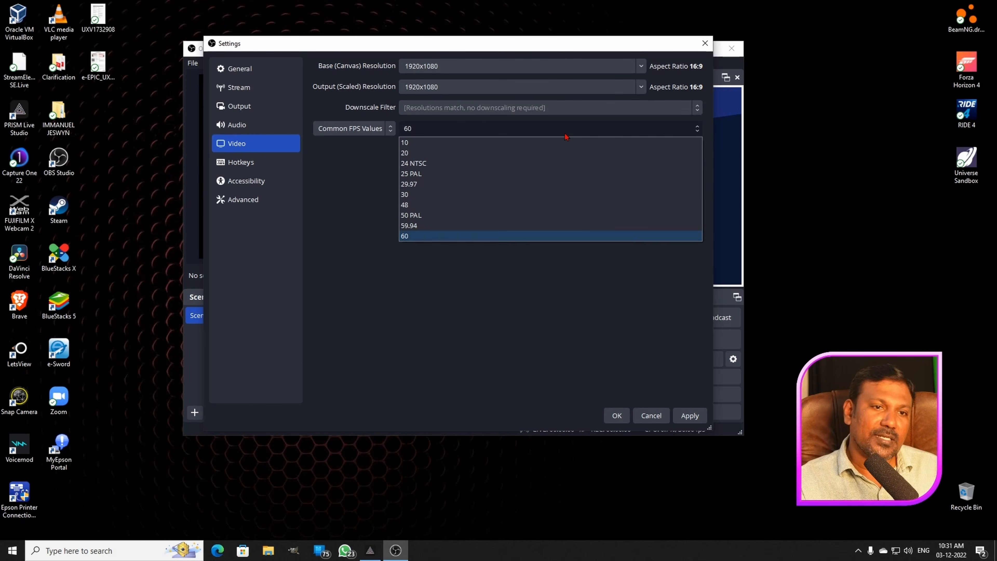
{"action": "left_click", "coordinate": [545, 197]}
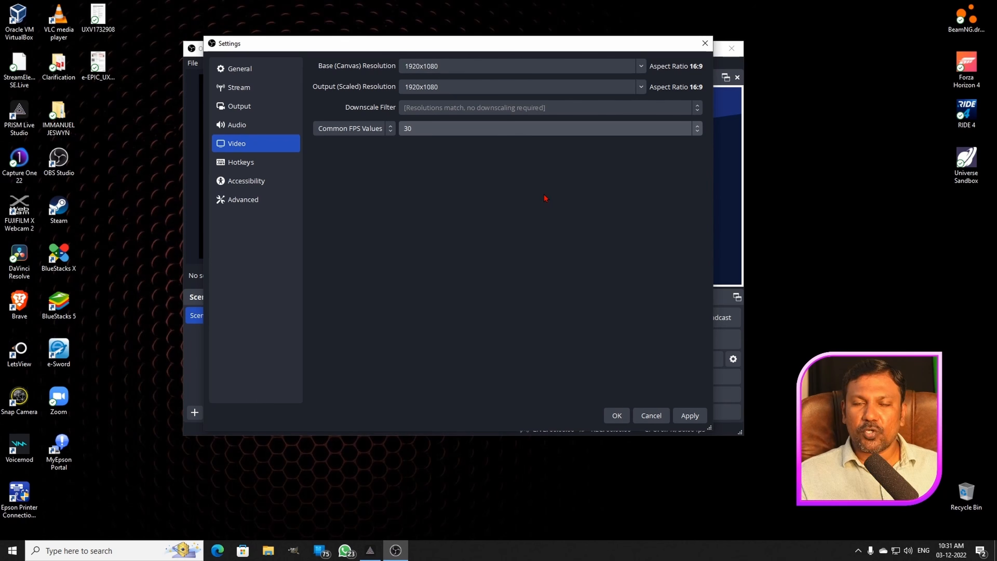
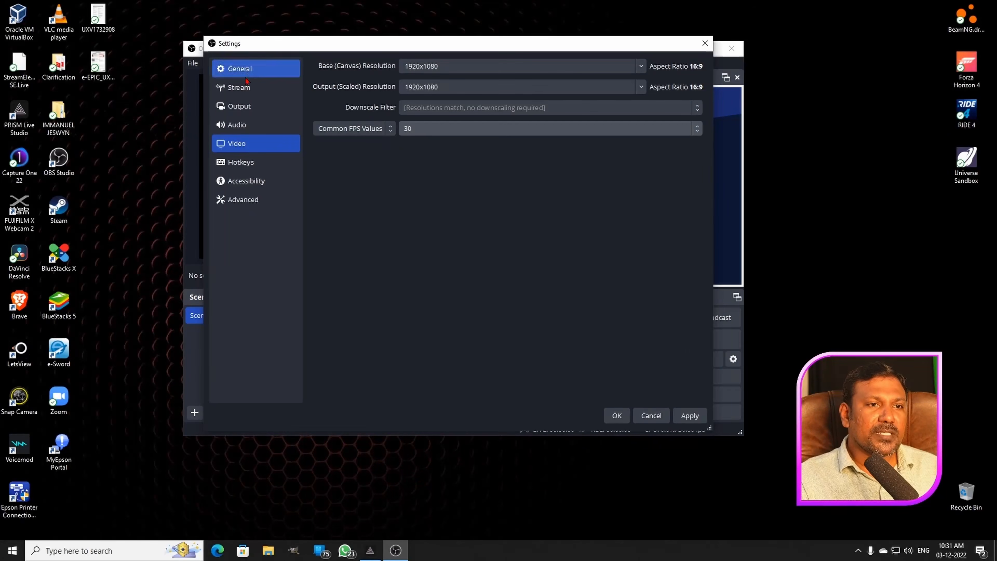
- Review the Hotkeys, Accessibility and Advanced settings, and apply and close the settings
{"action": "left_click", "coordinate": [245, 169]}
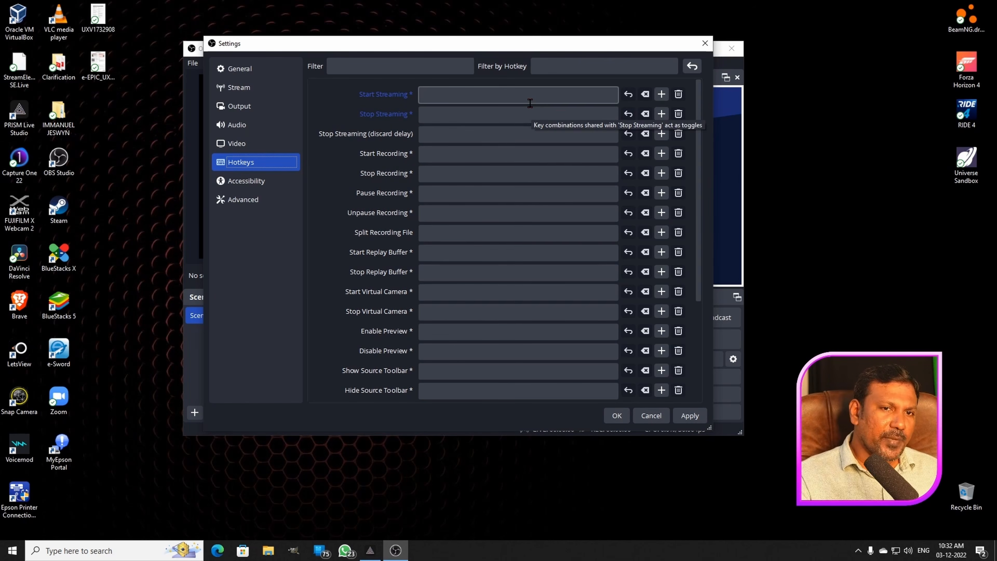
{"action": "left_click", "coordinate": [265, 182]}
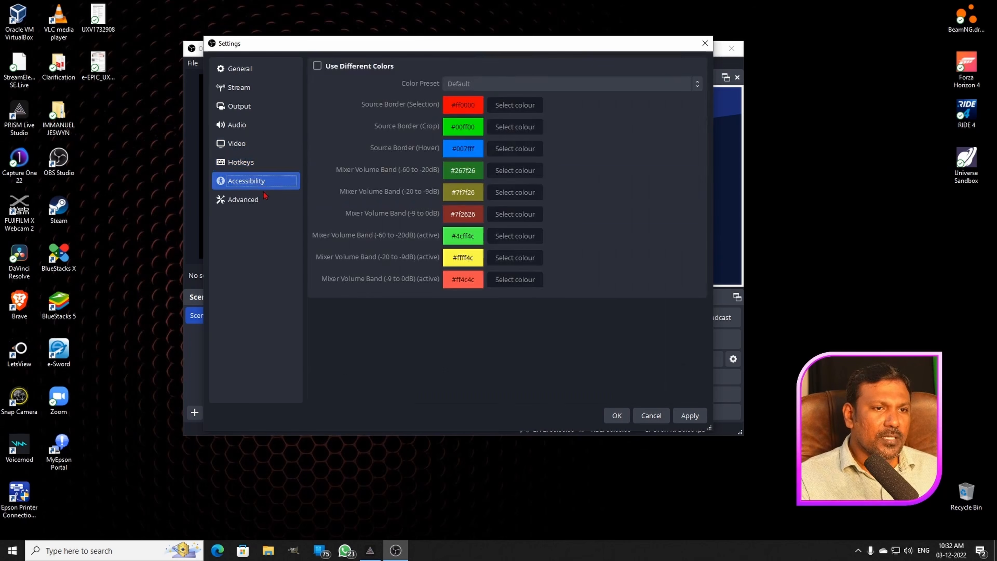
{"action": "left_click", "coordinate": [263, 200]}
{"action": "scroll", "coordinate": [336, 223], "scroll_direction": "down", "scroll_amount": 10}
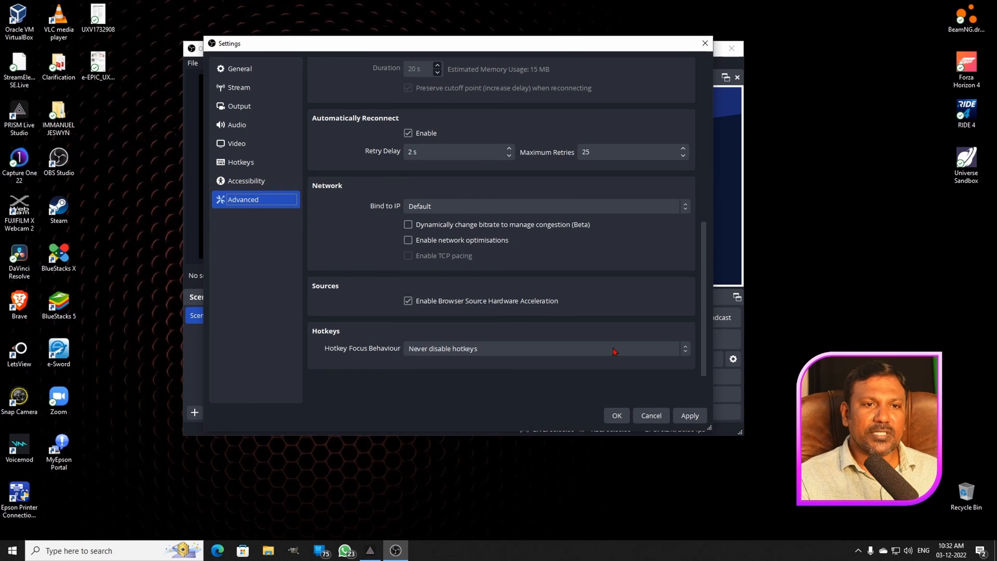
{"action": "left_click", "coordinate": [690, 415]}
{"action": "left_click", "coordinate": [625, 416]}
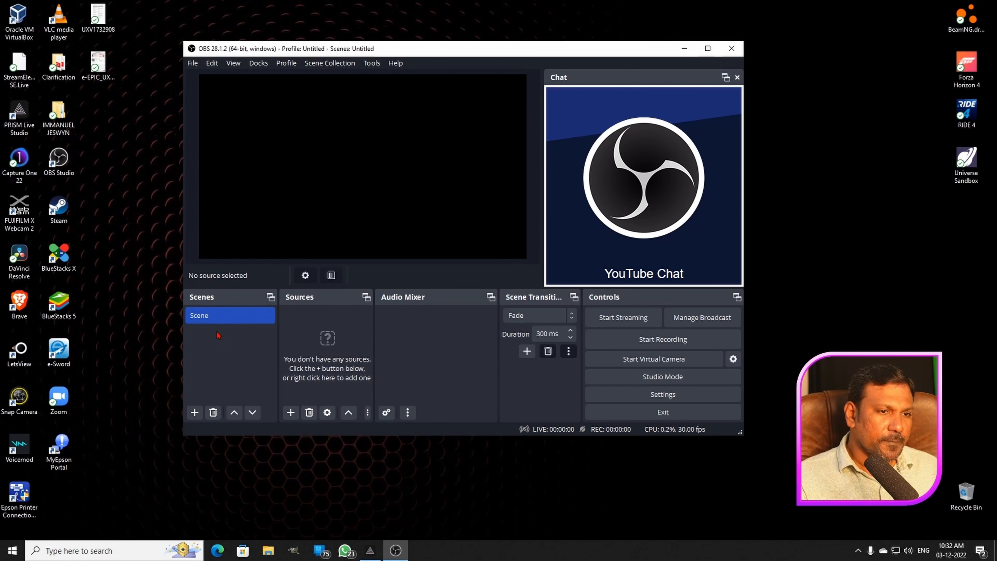
- Add two more scenes named Scene 2 and Scene 3
{"action": "left_click", "coordinate": [219, 320]}
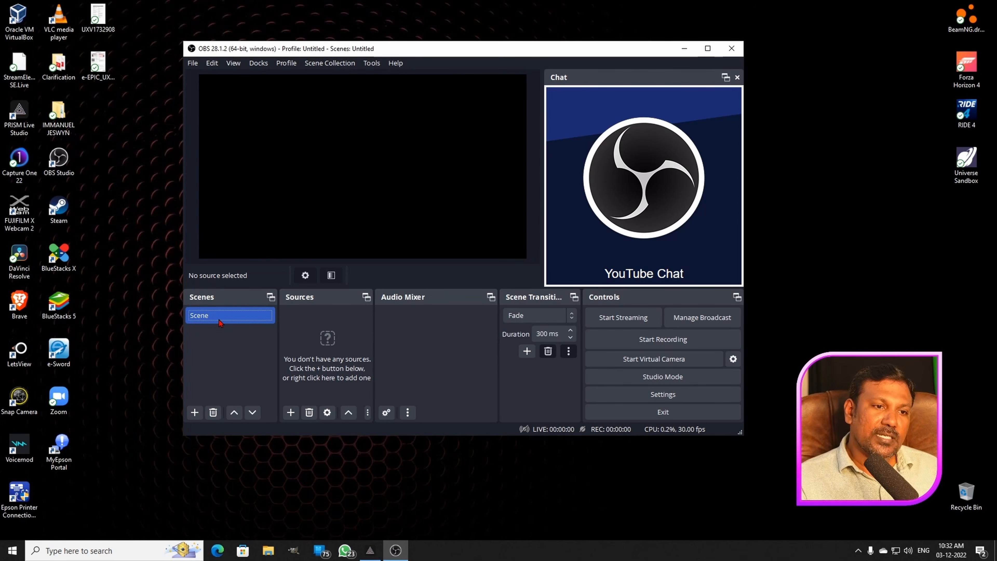
{"action": "left_click", "coordinate": [195, 412]}
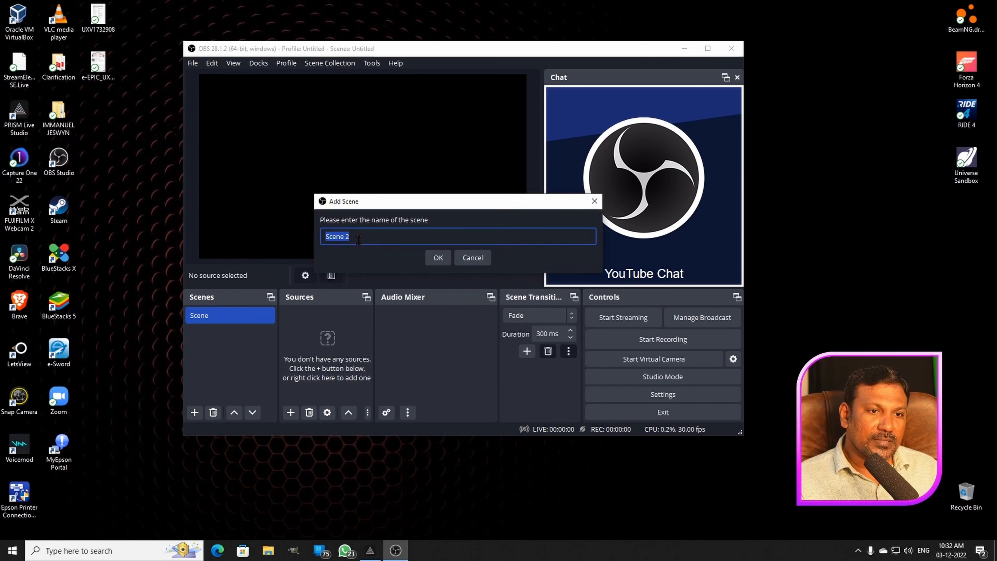
{"action": "left_click", "coordinate": [438, 259]}
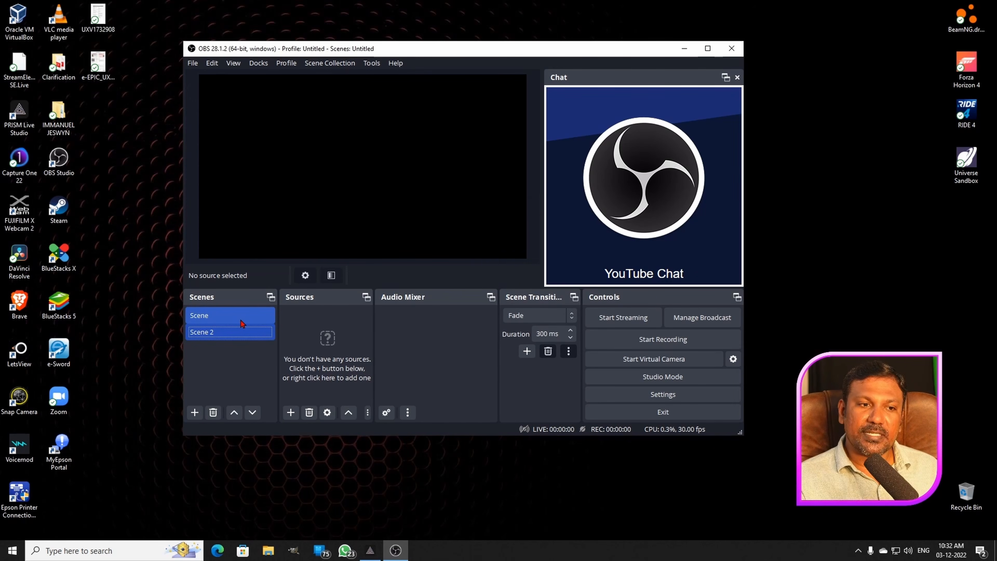
{"action": "left_click", "coordinate": [225, 332]}
{"action": "left_click", "coordinate": [194, 413]}
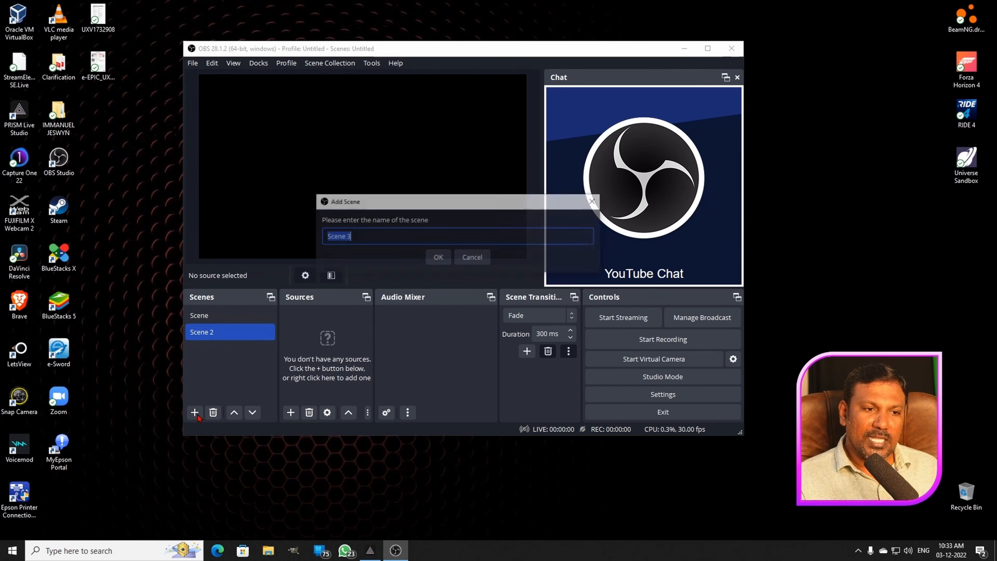
{"action": "left_click", "coordinate": [439, 258]}
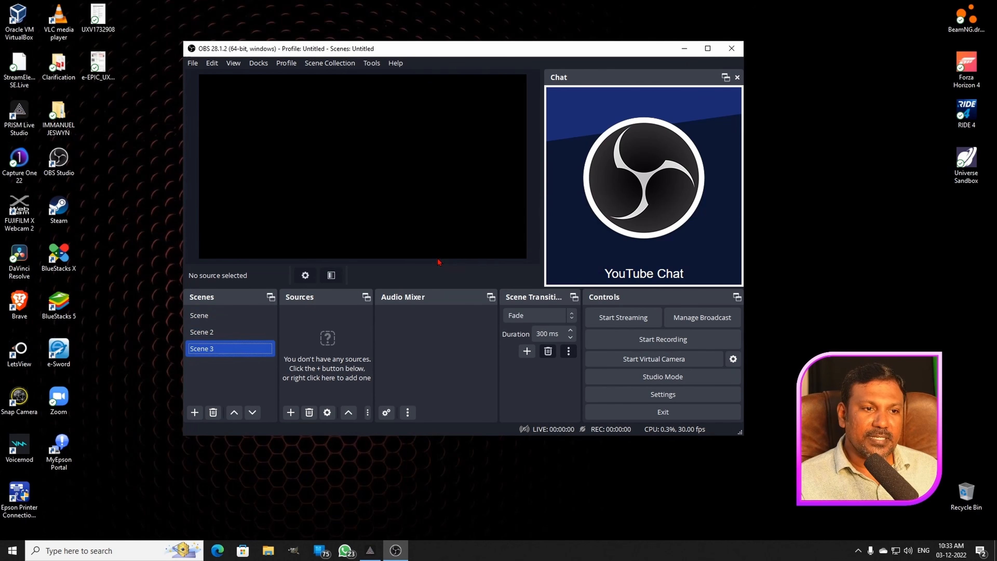
- Switch between Scene, Scene 2 and Scene 3 to view each scene in turn
{"action": "left_click", "coordinate": [239, 319]}
{"action": "left_click", "coordinate": [235, 333]}
{"action": "left_click", "coordinate": [236, 347]}
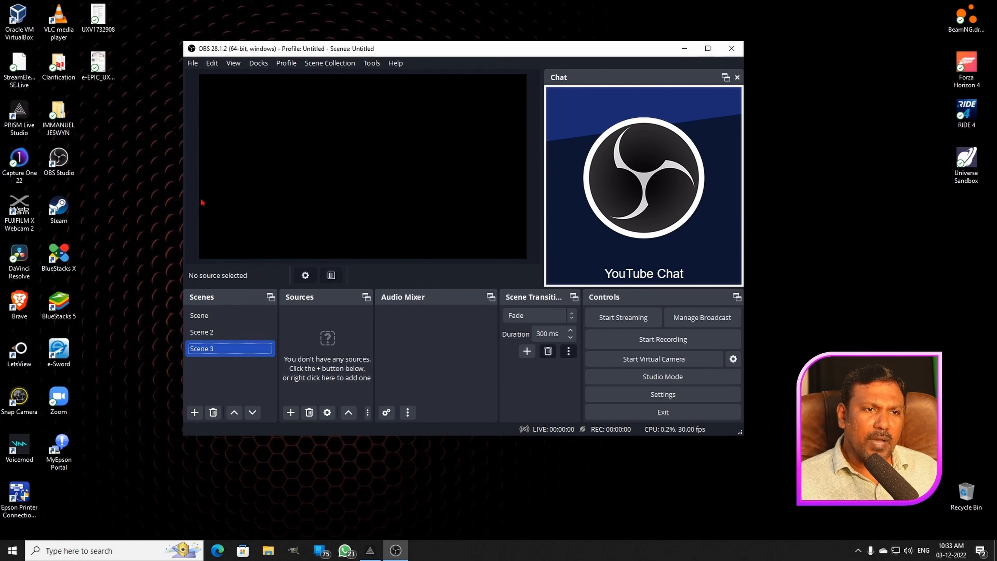
{"action": "left_click_drag", "start_coordinate": [487, 59], "coordinate": [504, 59]}
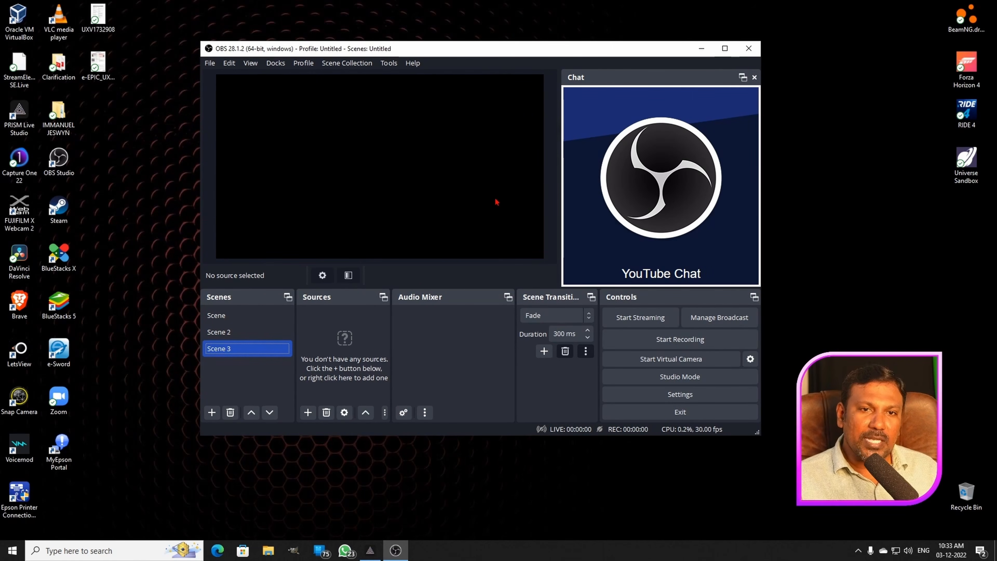
{"action": "left_click", "coordinate": [225, 317]}
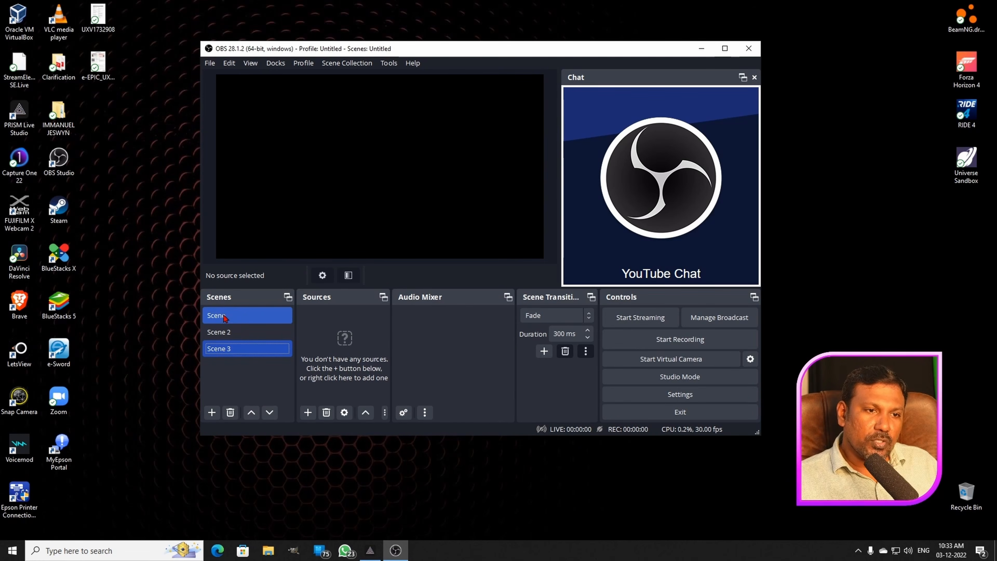
{"action": "left_click", "coordinate": [225, 318]}
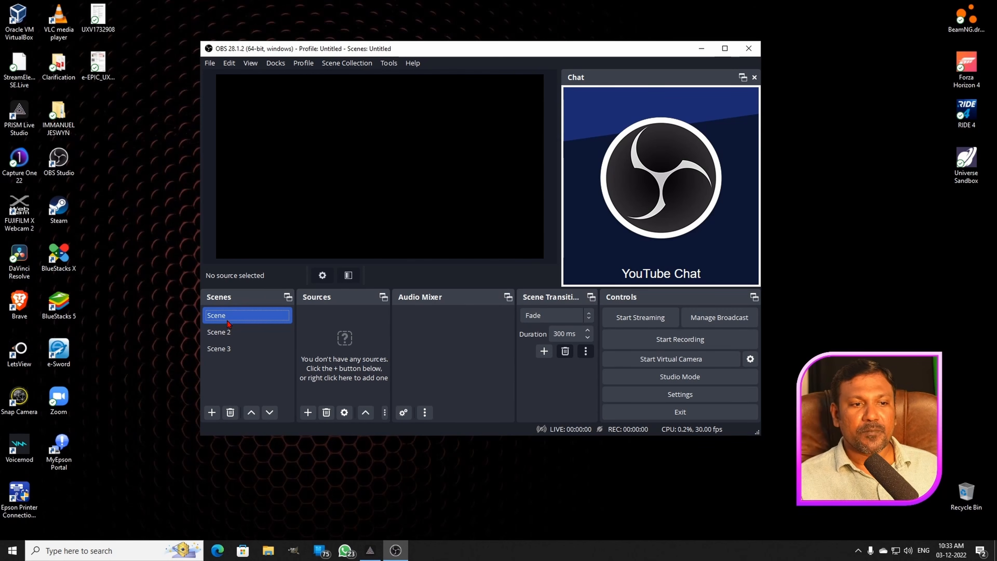
{"action": "left_click", "coordinate": [229, 332]}
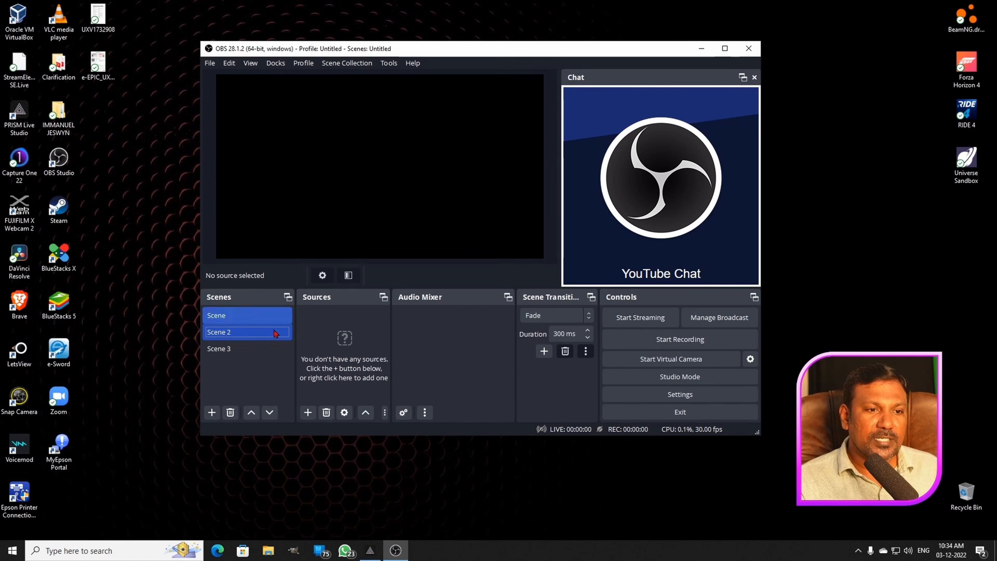
{"action": "left_click", "coordinate": [249, 349]}
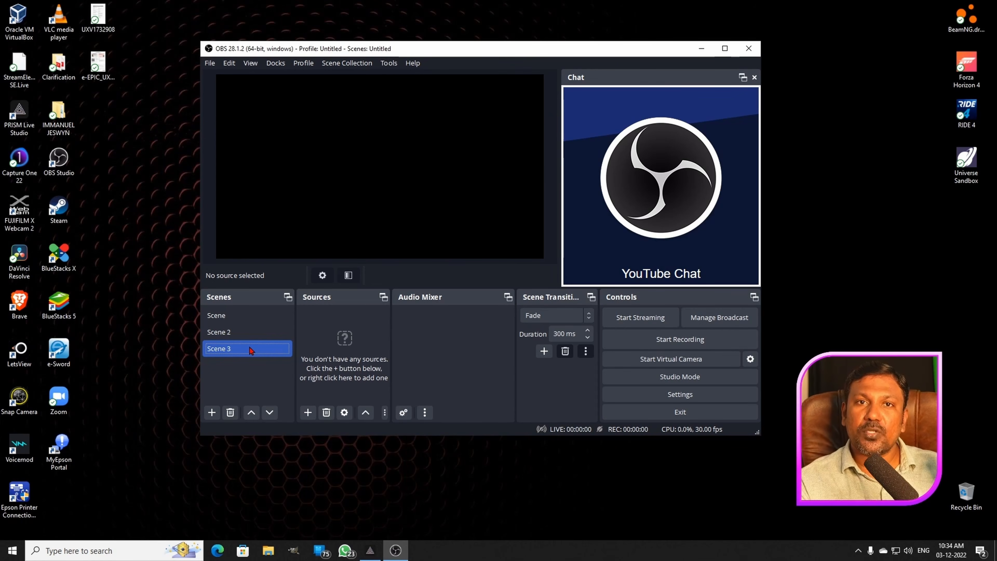
{"action": "left_click", "coordinate": [228, 332]}
- Rename the first scene as Intro
{"action": "left_click", "coordinate": [227, 316]}
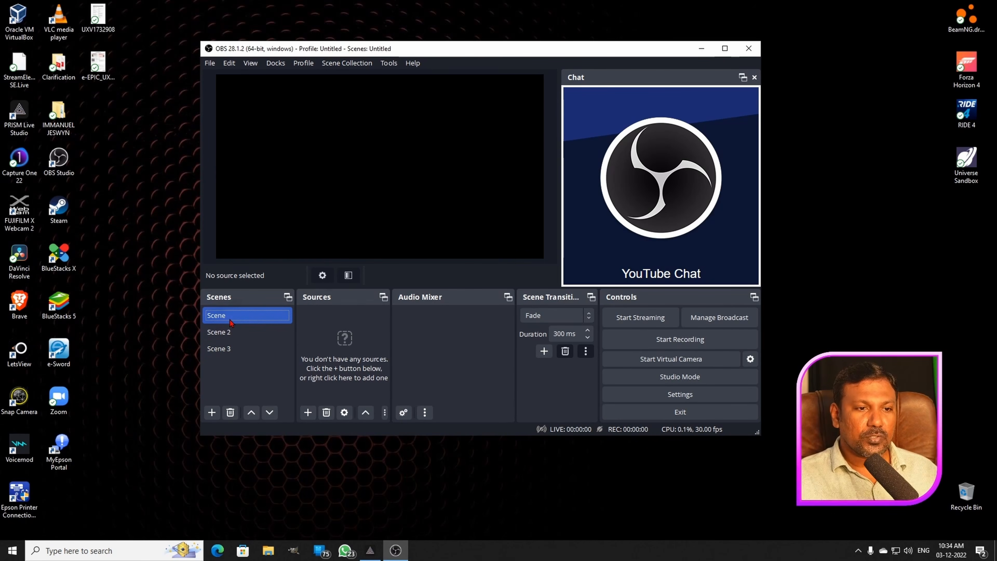
{"action": "right_click", "coordinate": [230, 320]}
{"action": "left_click", "coordinate": [297, 152]}
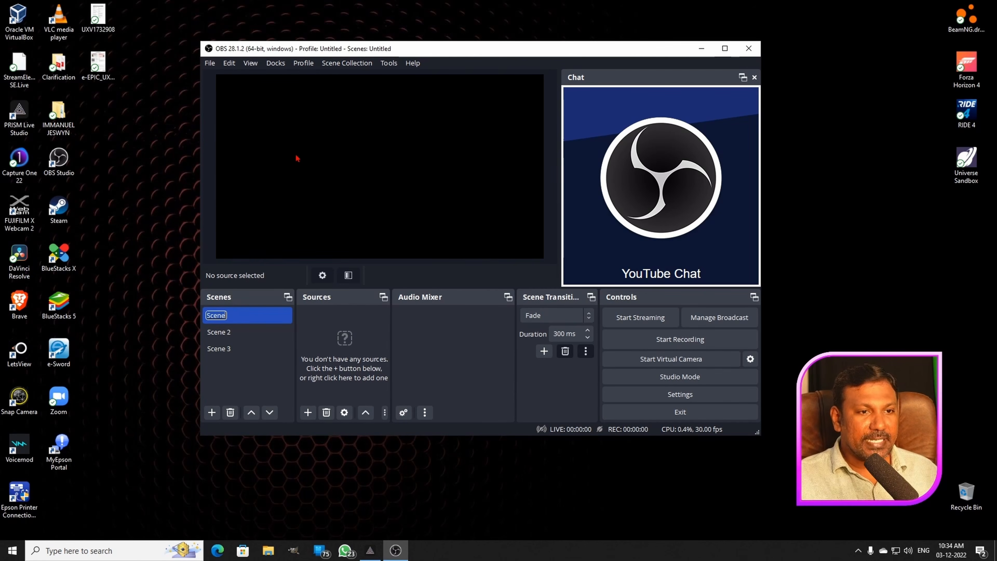
{"action": "type", "text": "In"}
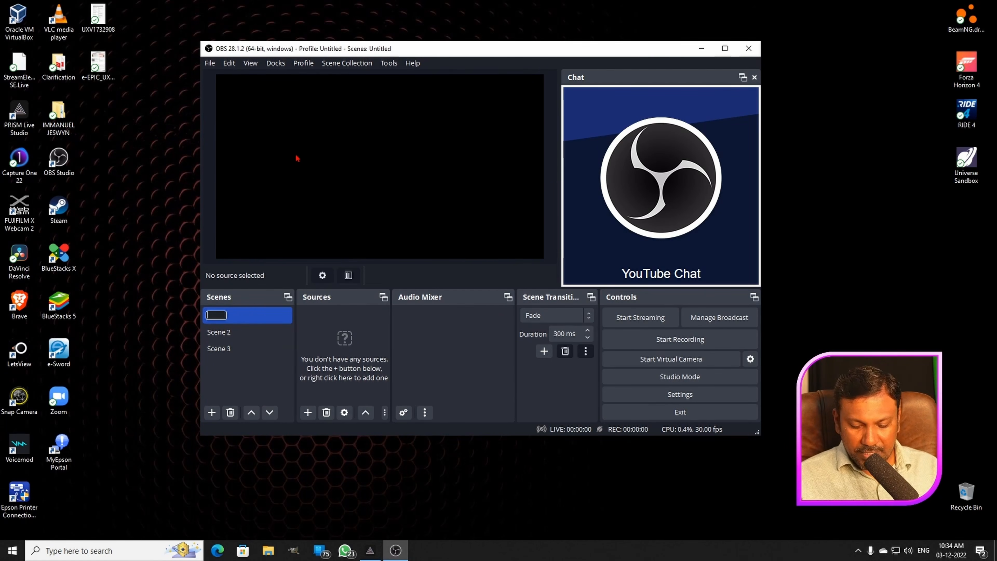
{"action": "type", "text": "tro"}
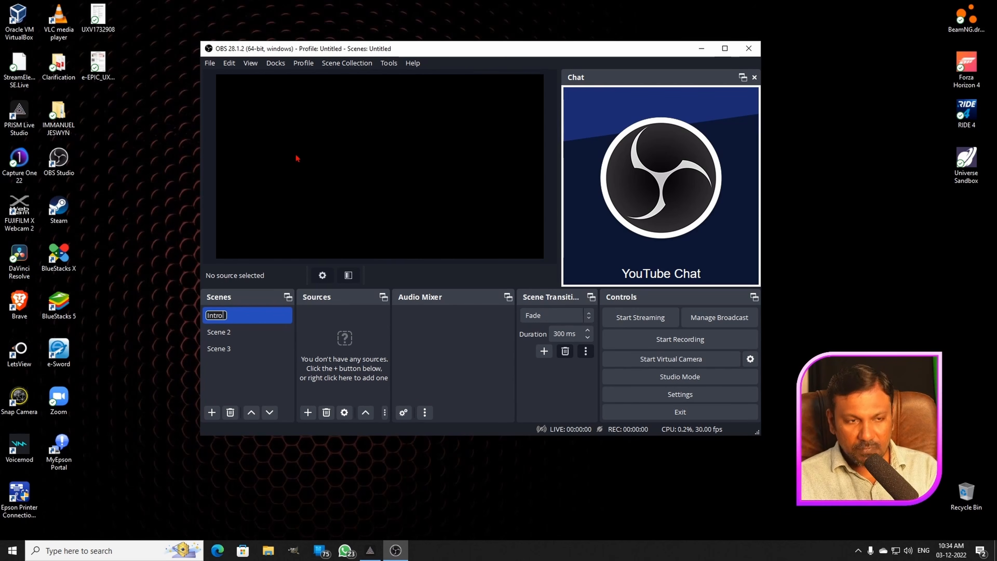
{"action": "key", "text": "Return"}
- Rename Scene 2 as Gaming
{"action": "left_click", "coordinate": [259, 331]}
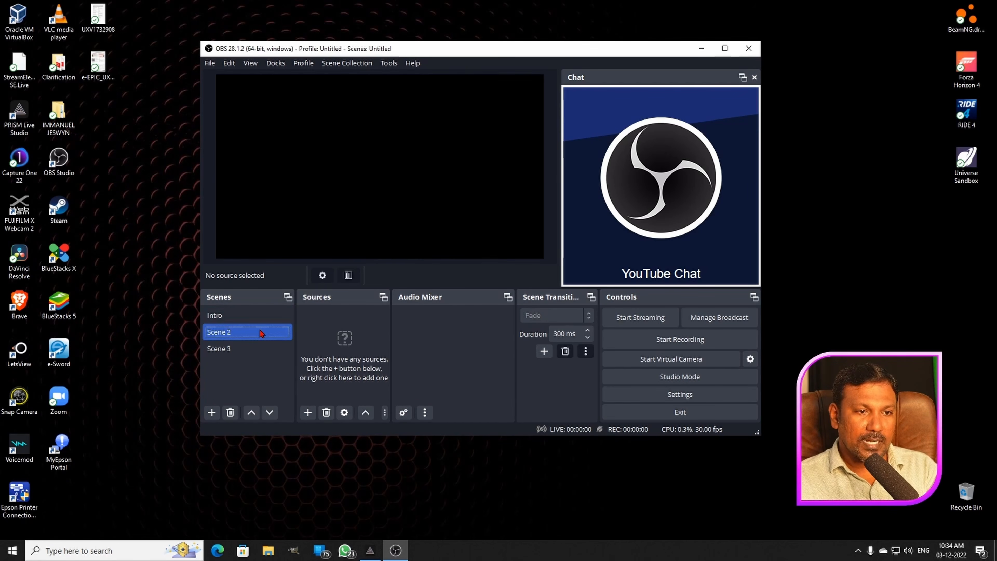
{"action": "right_click", "coordinate": [260, 332]}
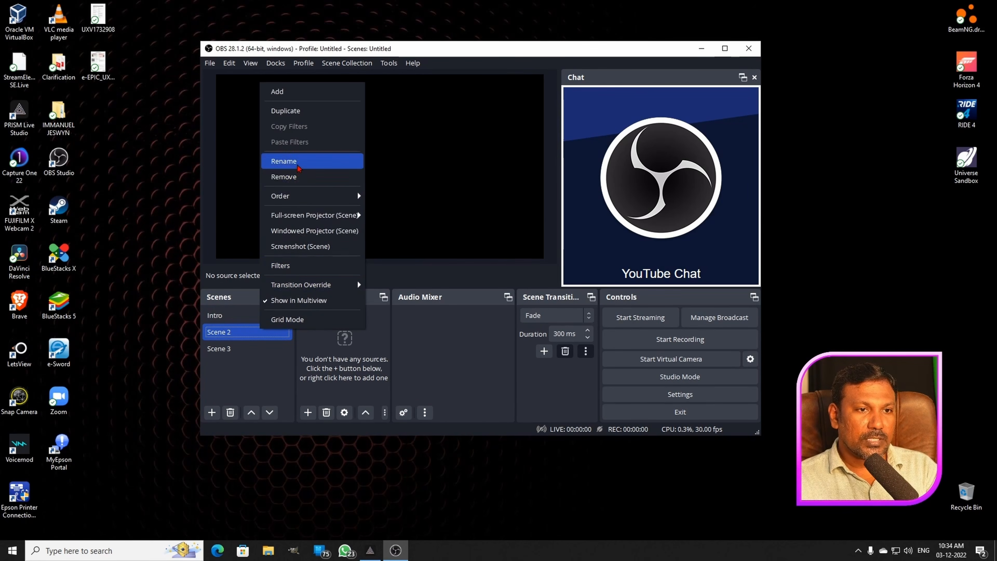
{"action": "left_click", "coordinate": [284, 161]}
{"action": "key", "text": "BackSpace"}
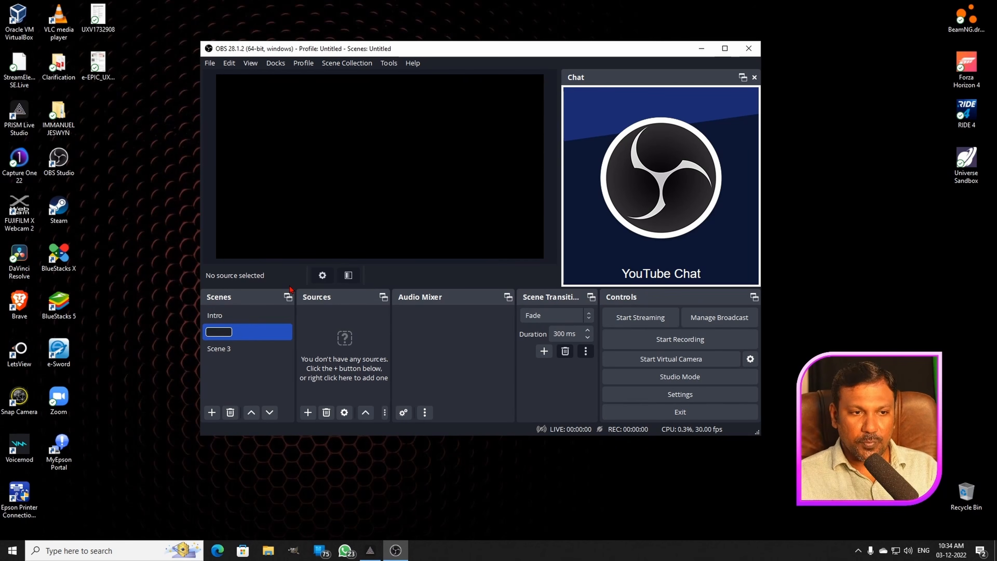
{"action": "type", "text": "Gaming"}
{"action": "key", "text": "Return"}
- Rename Scene 3 as End
{"action": "left_click", "coordinate": [225, 352]}
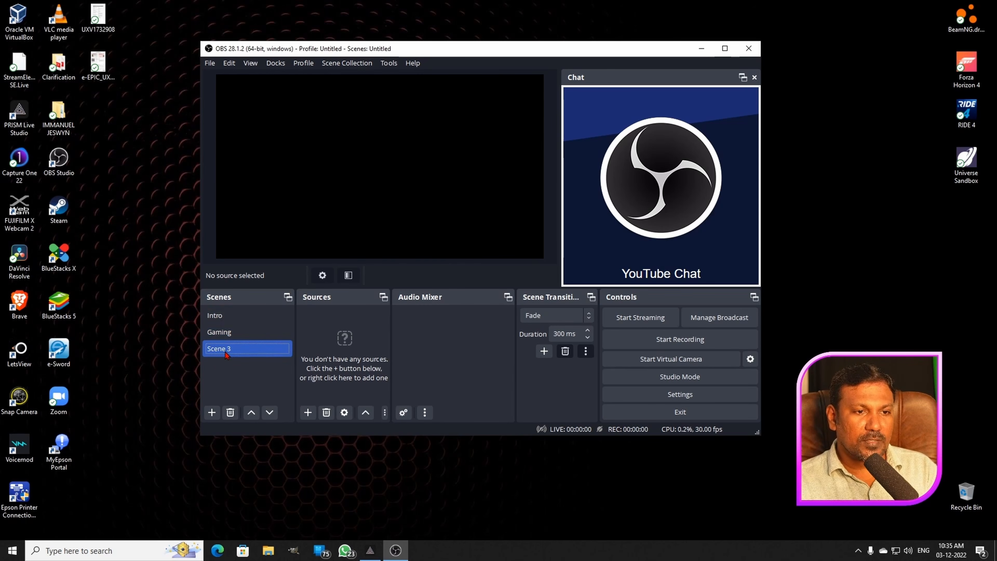
{"action": "right_click", "coordinate": [226, 353]}
{"action": "left_click", "coordinate": [264, 189]}
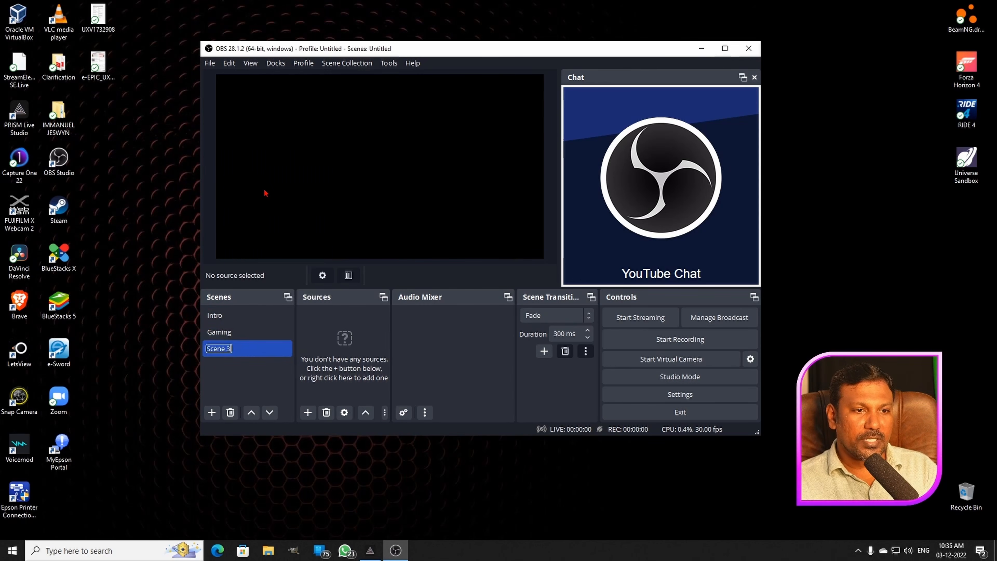
{"action": "key", "text": "BackSpace"}
{"action": "type", "text": "End"}
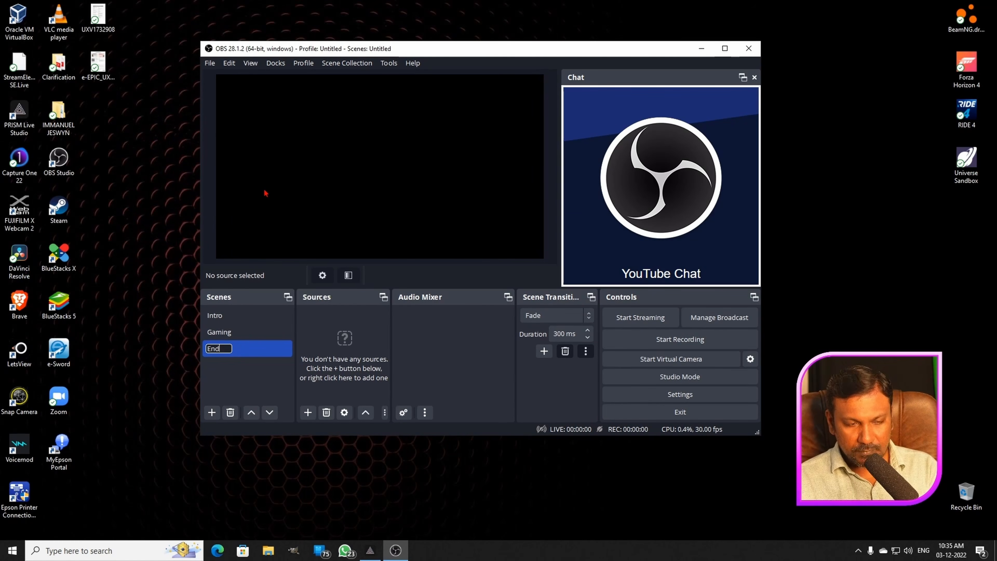
{"action": "key", "text": "Return"}
- Add a new Video Capture Device source named Sony to the Intro scene
{"action": "left_click", "coordinate": [245, 331]}
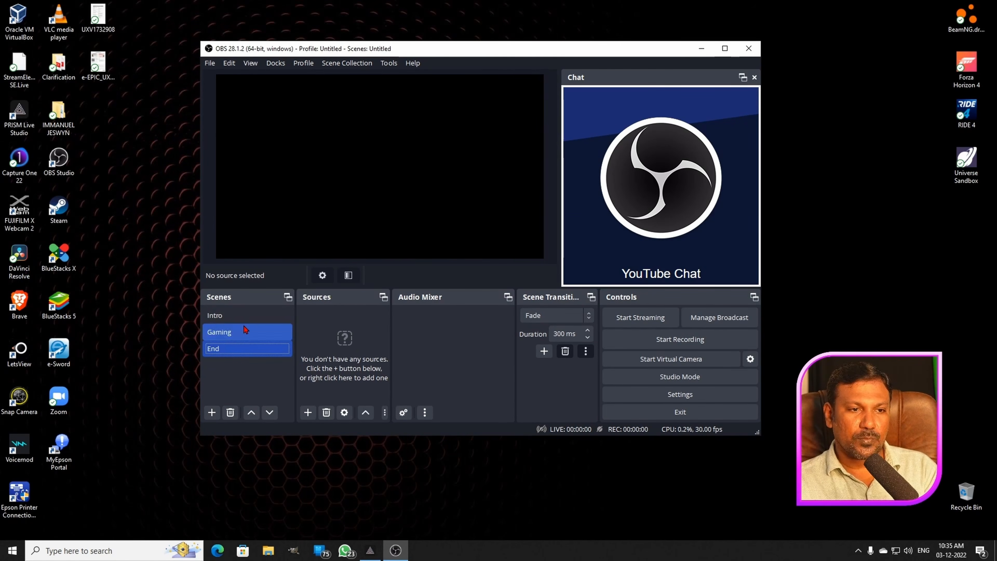
{"action": "left_click", "coordinate": [242, 317]}
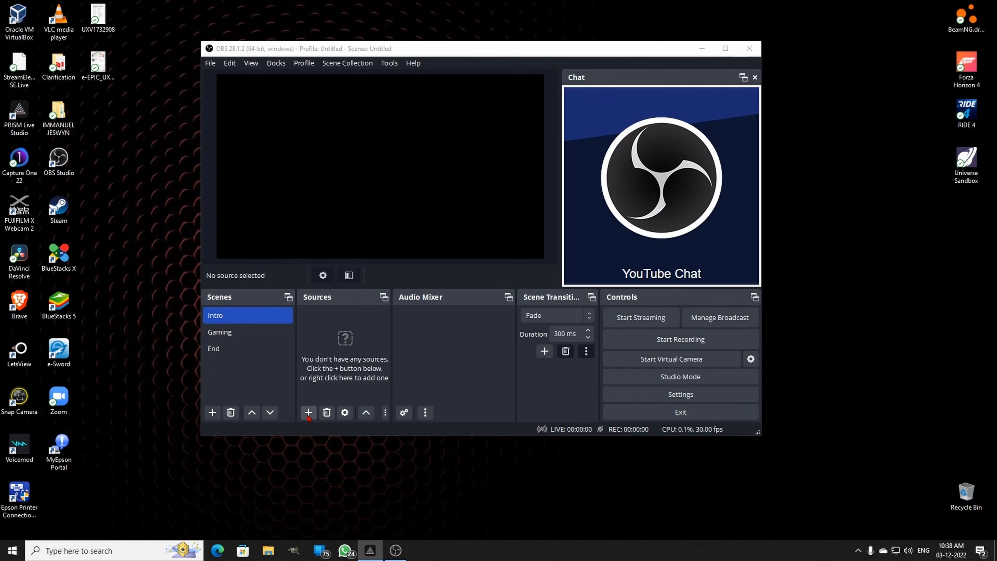
{"action": "left_click", "coordinate": [308, 415]}
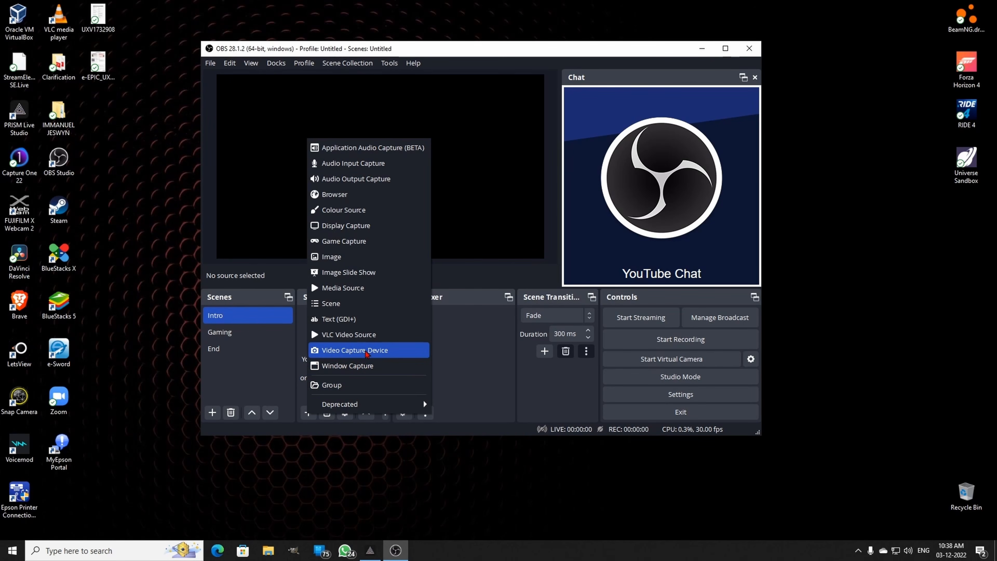
{"action": "left_click", "coordinate": [365, 350]}
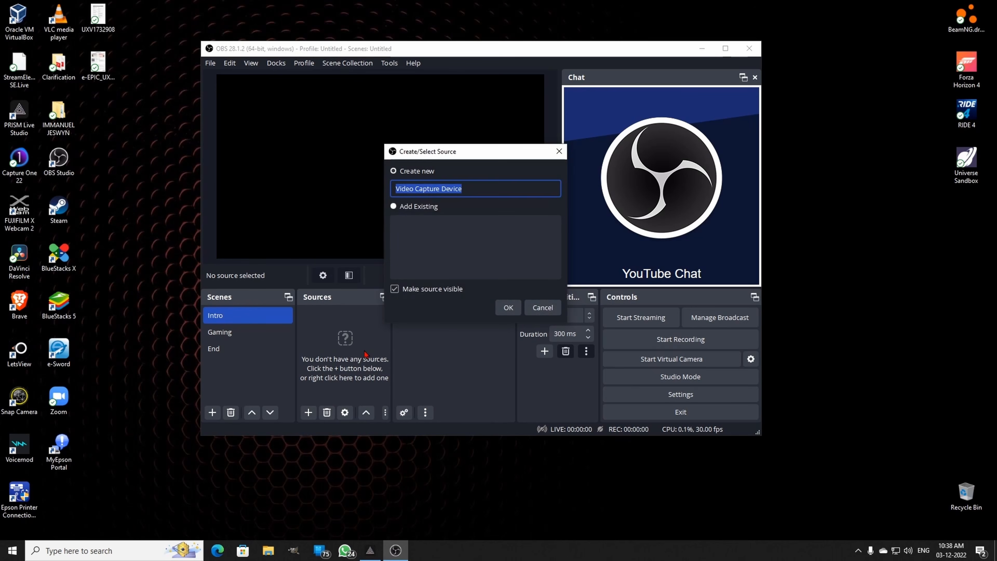
{"action": "key", "text": "BackSpace"}
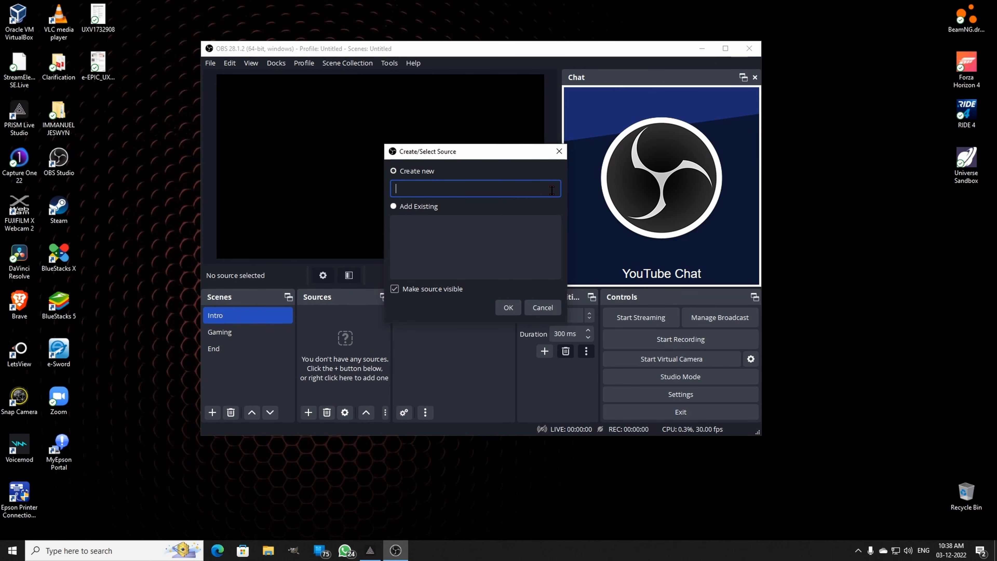
{"action": "type", "text": "Sony"}
{"action": "left_click", "coordinate": [514, 308]}
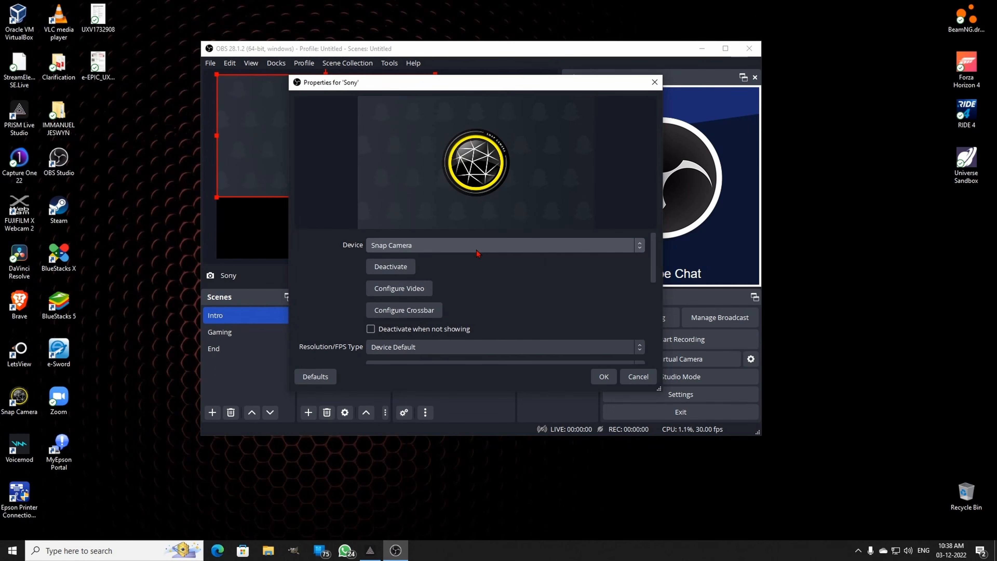
- Set the Sony source's device to USB3. 0 capture and accept its properties
{"action": "left_click", "coordinate": [477, 245]}
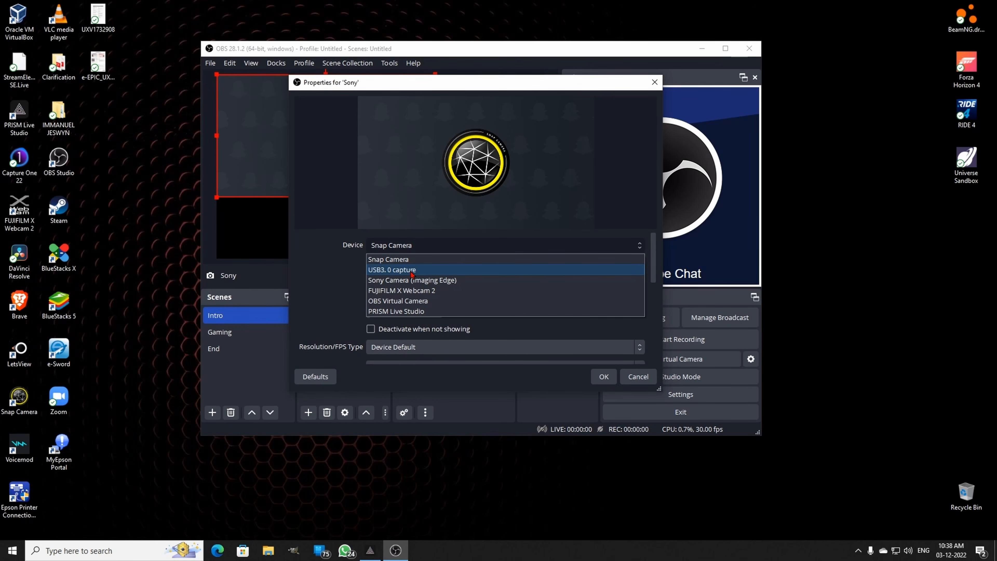
{"action": "left_click", "coordinate": [383, 271]}
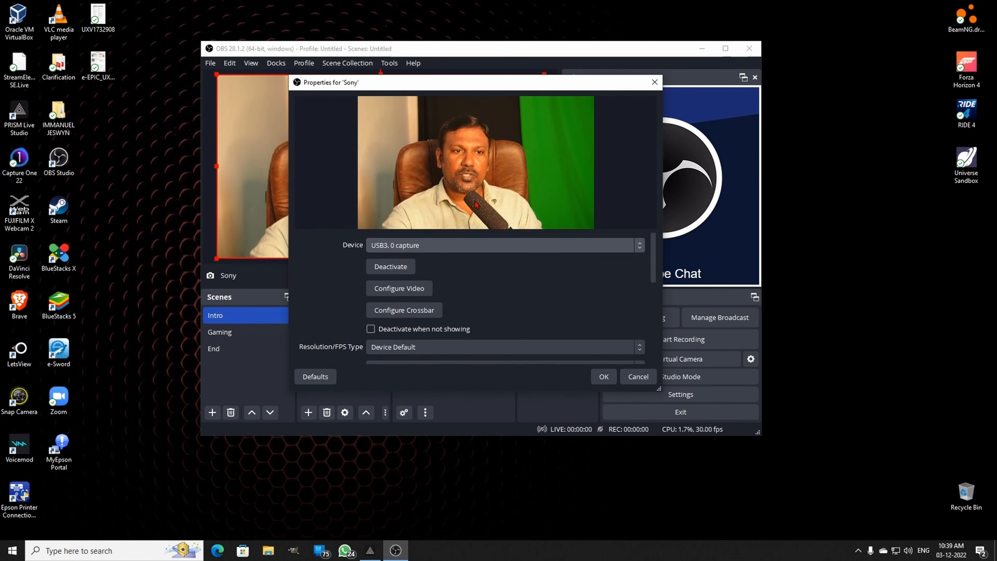
{"action": "left_click", "coordinate": [604, 378]}
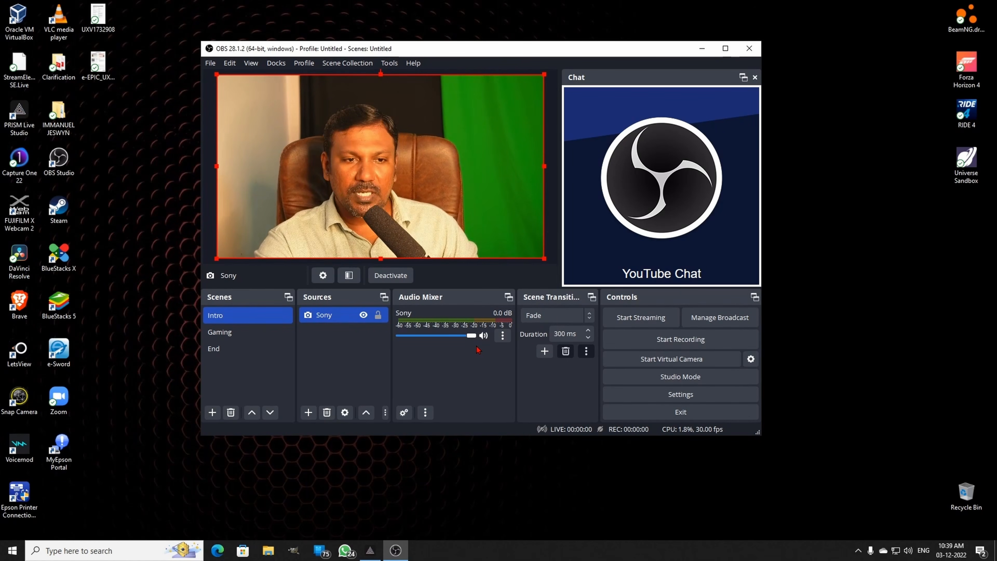
- Lower the Sony source's audio volume to its minimum and mute it
{"action": "left_click_drag", "start_coordinate": [471, 339], "coordinate": [394, 339]}
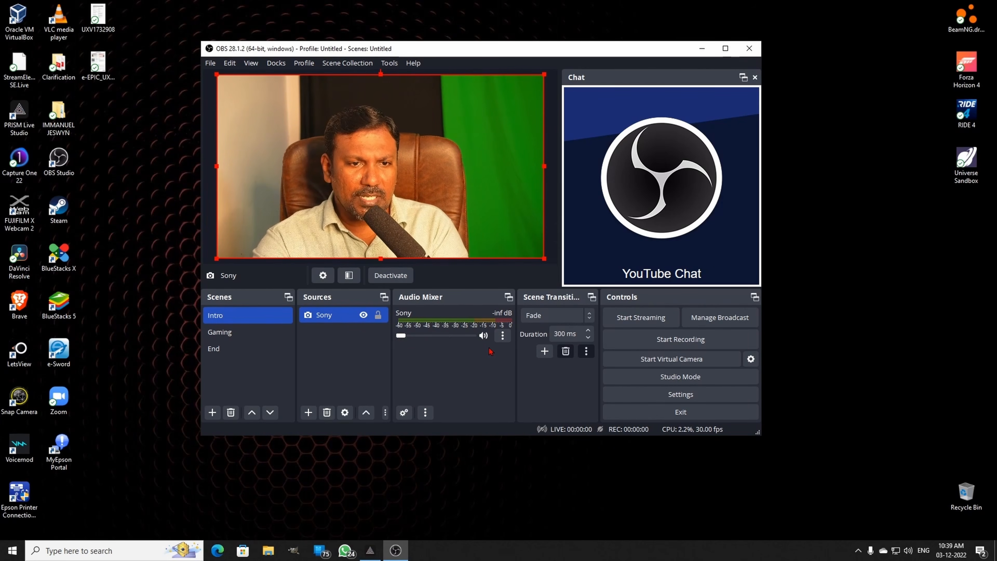
{"action": "left_click", "coordinate": [483, 337]}
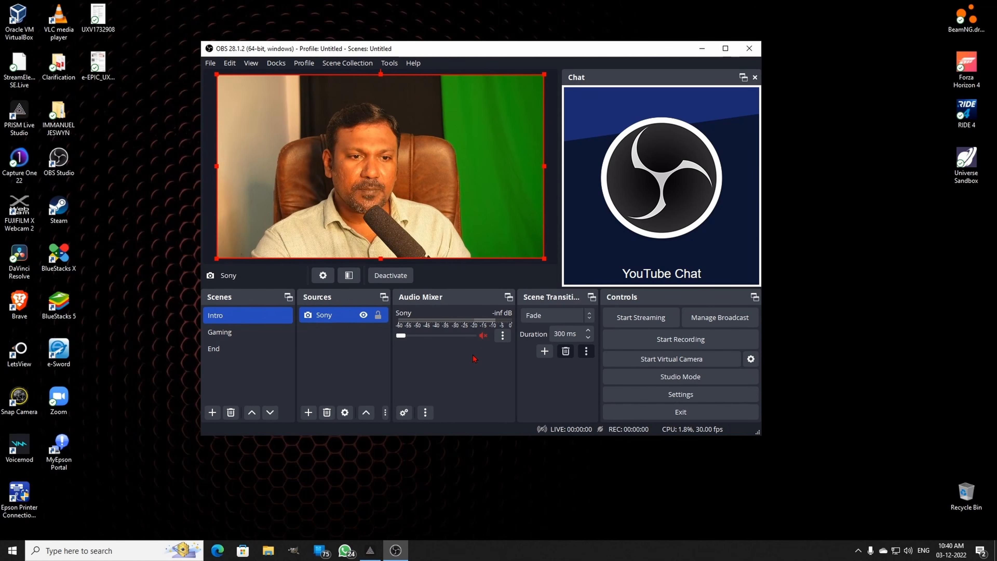
- Add a new Audio Input Capture source named Mic to the Intro scene
{"action": "left_click", "coordinate": [308, 412]}
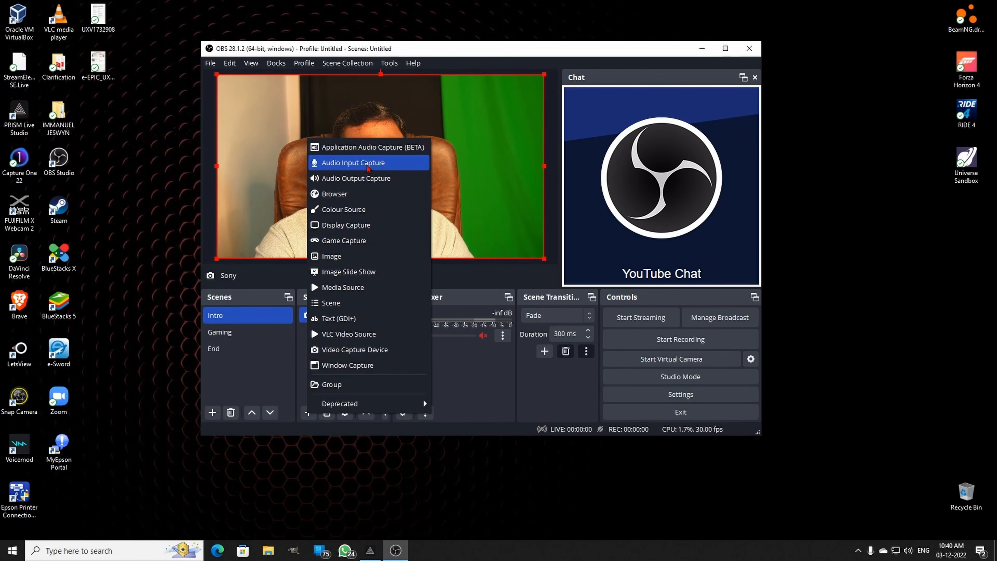
{"action": "left_click", "coordinate": [387, 168]}
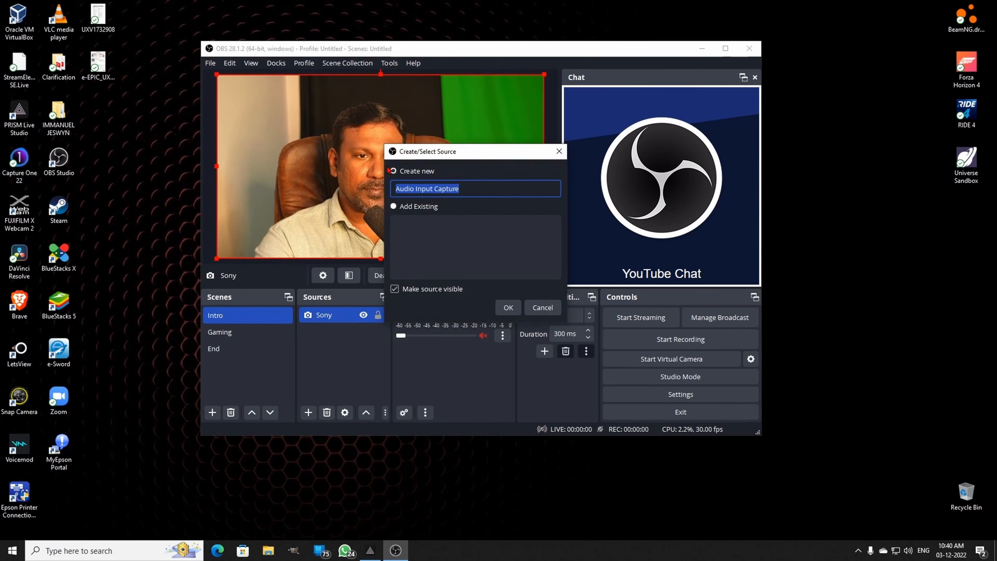
{"action": "type", "text": "Mi"}
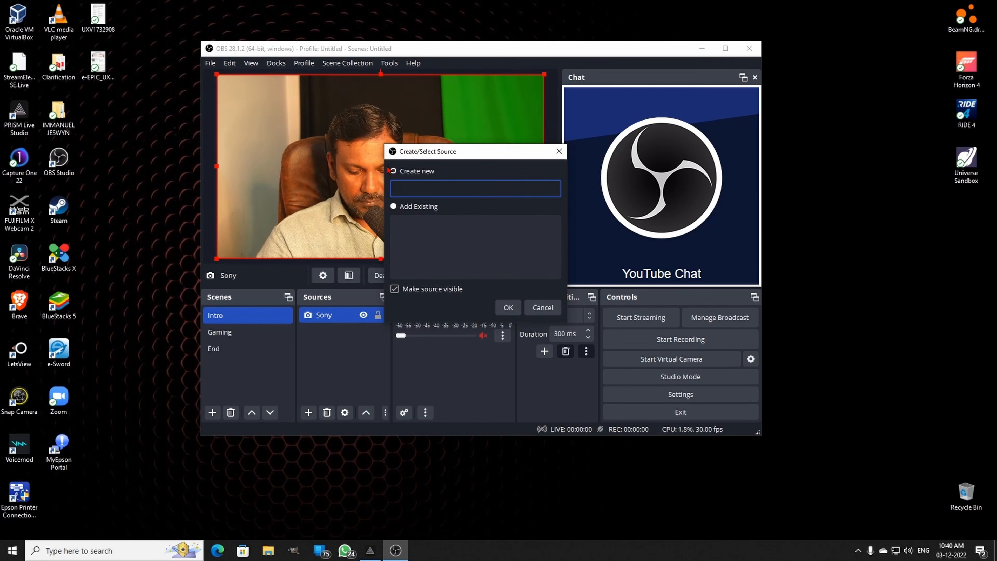
{"action": "type", "text": "c"}
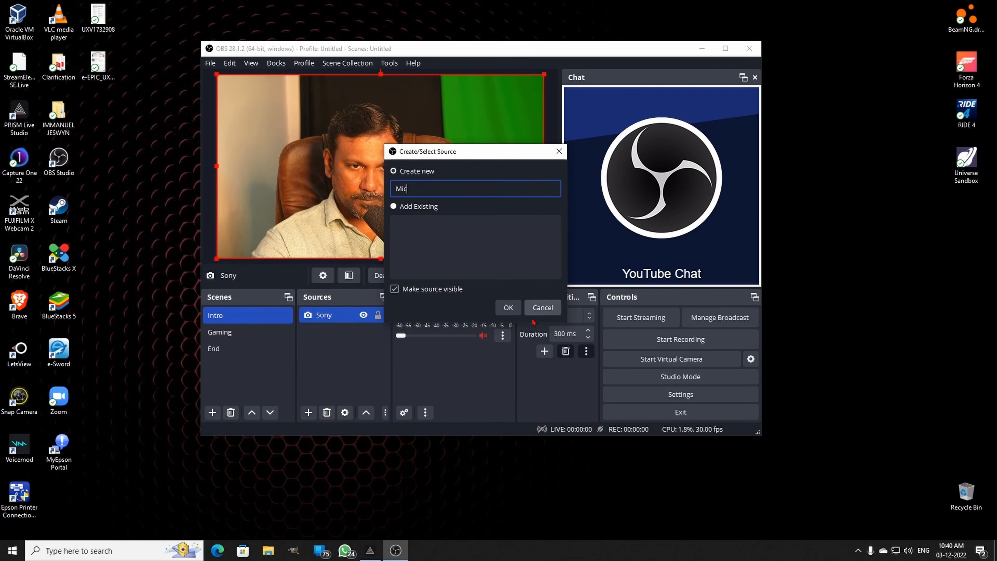
{"action": "left_click", "coordinate": [508, 307]}
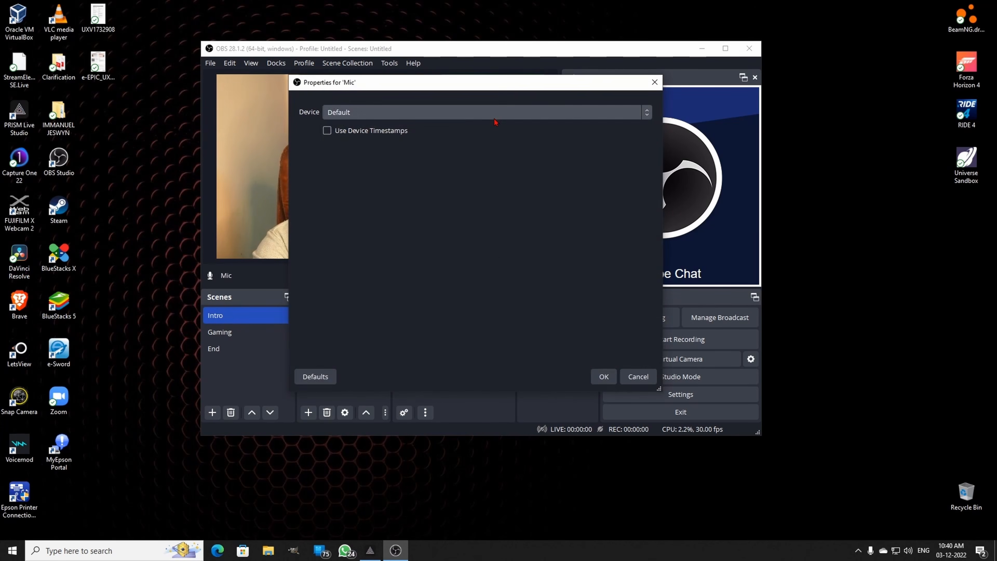
- Set the Mic source's device to Digital Audio Interface (2- USB3. 0 capture) and accept its properties
{"action": "left_click", "coordinate": [495, 120]}
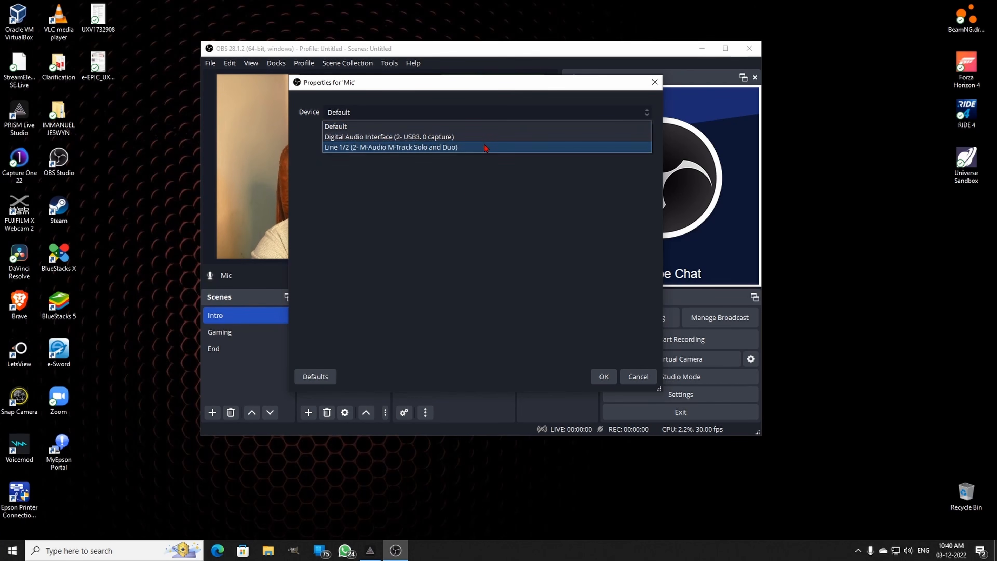
{"action": "left_click", "coordinate": [388, 137]}
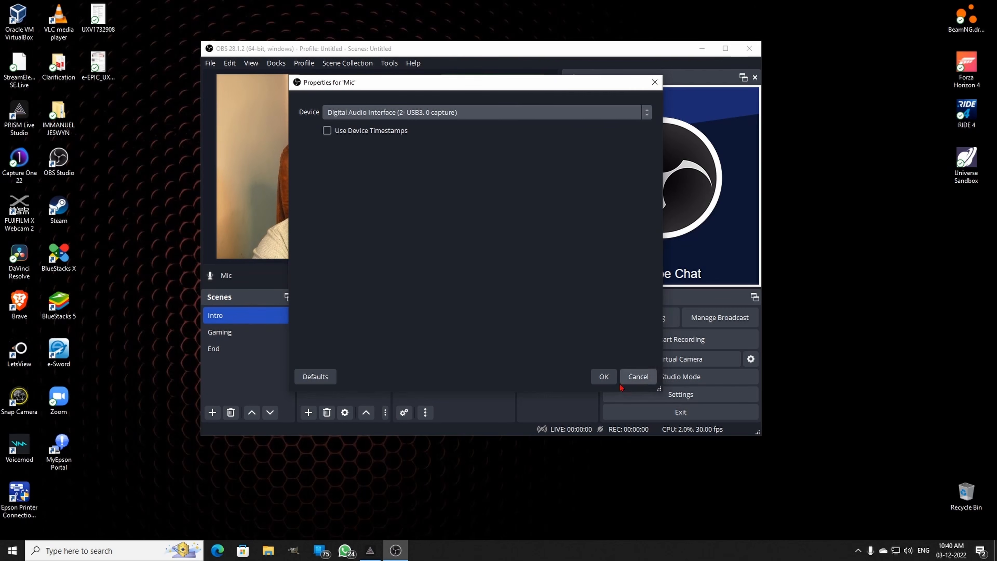
{"action": "left_click", "coordinate": [604, 376]}
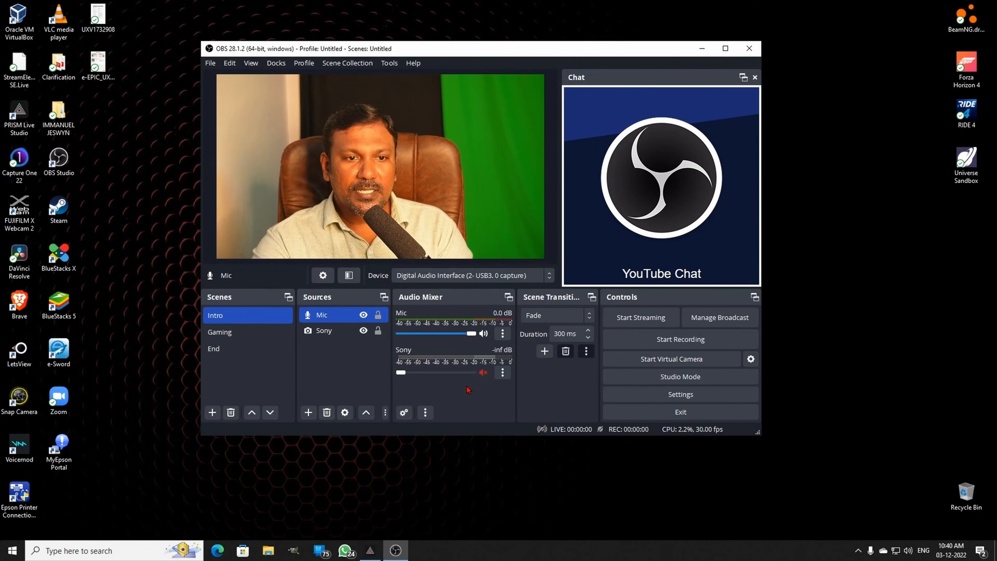
{"action": "left_click", "coordinate": [484, 372]}
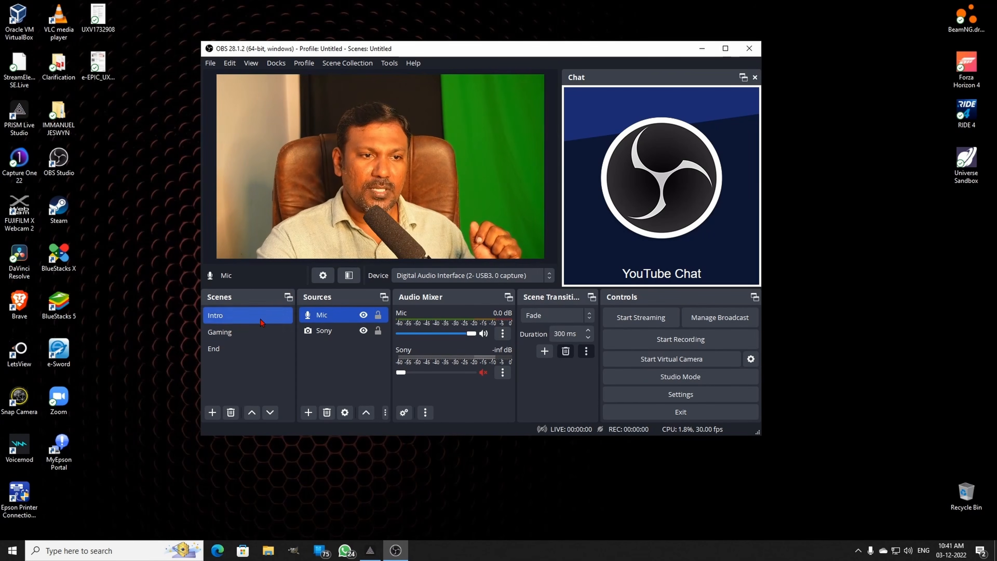
- Add a new Display Capture source named Dis 2 to the Gaming scene
{"action": "left_click", "coordinate": [251, 335]}
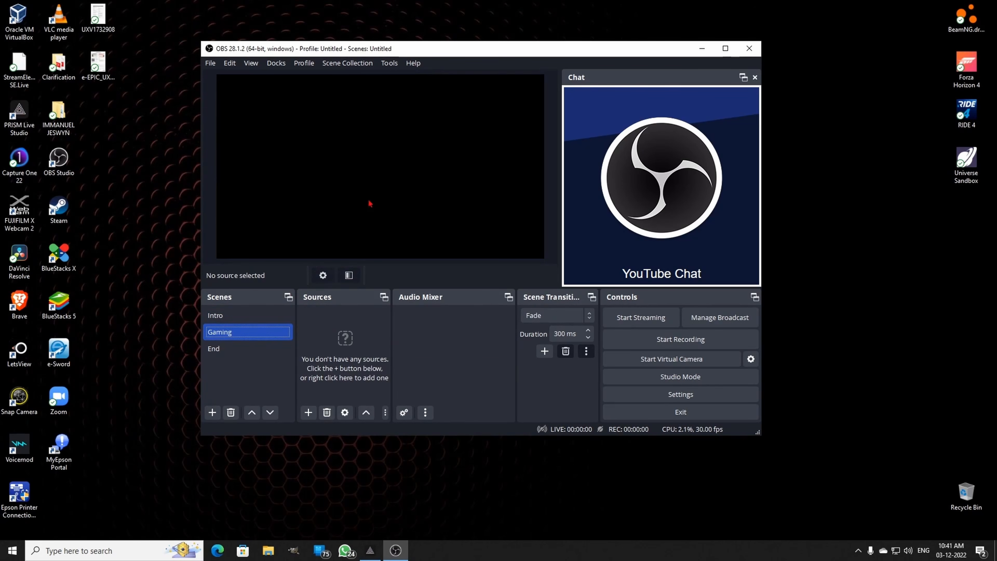
{"action": "left_click", "coordinate": [308, 413]}
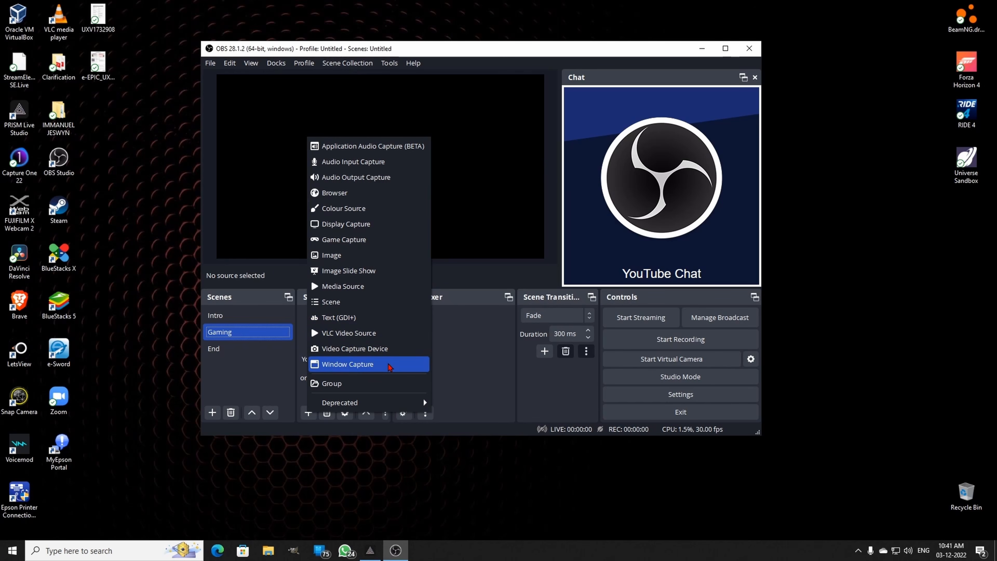
{"action": "left_click", "coordinate": [364, 231]}
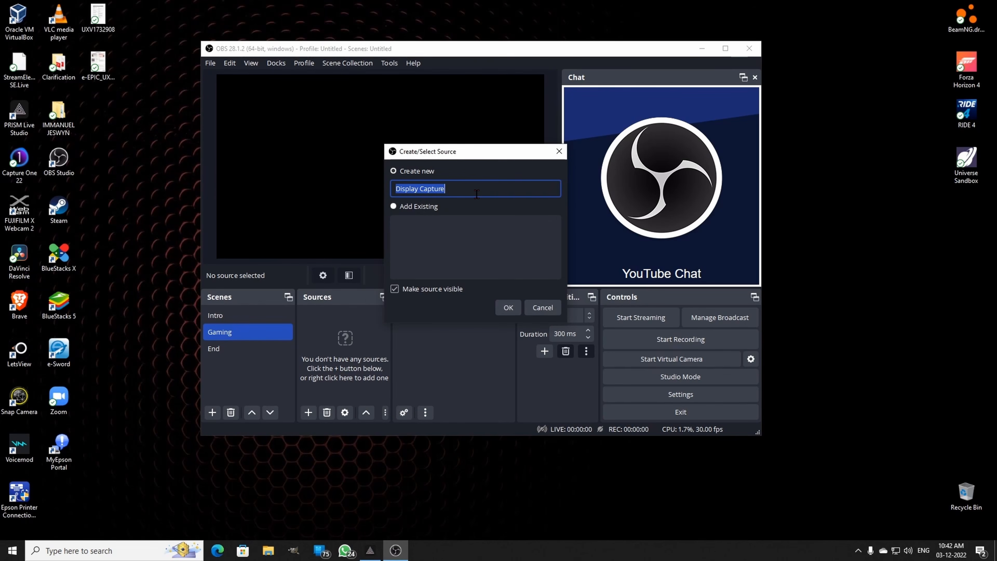
{"action": "key", "text": "BackSpace"}
{"action": "type", "text": "Dis 2"}
{"action": "left_click", "coordinate": [509, 307]}
- Set the Dis 2 source to capture Display 2: 1920x1080 @ 1920,0 and accept its properties
{"action": "left_click", "coordinate": [509, 266]}
{"action": "left_click", "coordinate": [507, 293]}
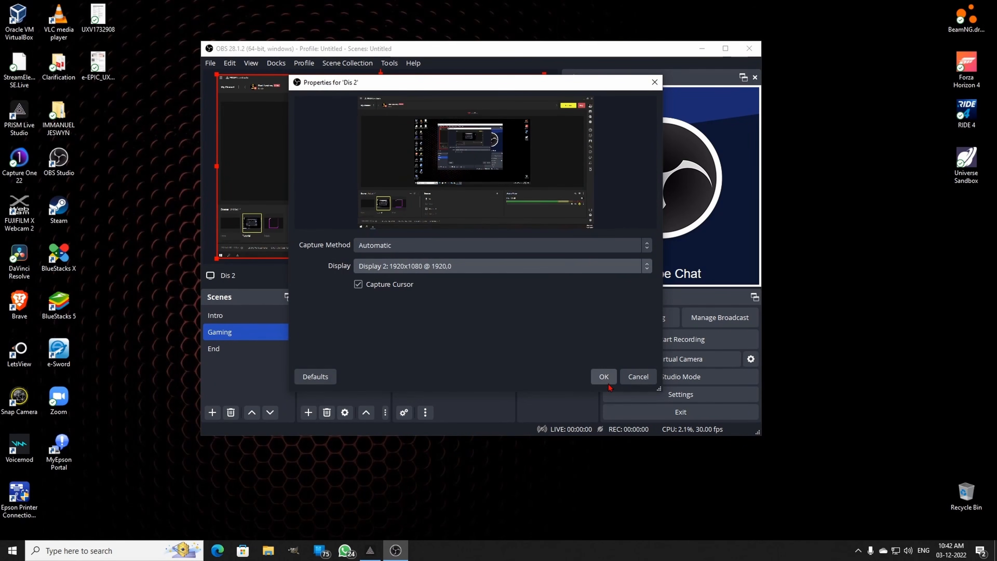
{"action": "left_click", "coordinate": [603, 377]}
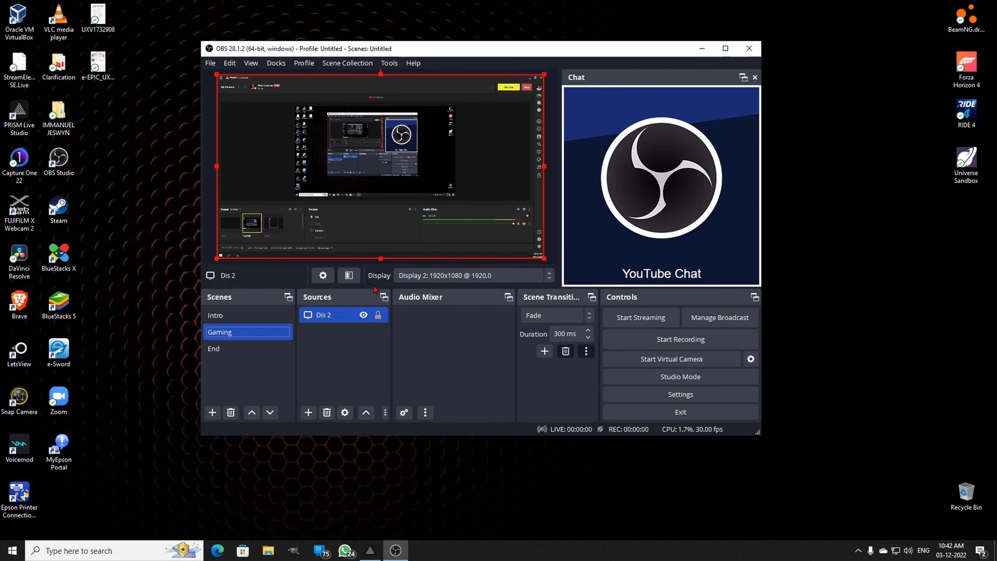
- Add the existing Sony Video Capture Device source to the Gaming scene
{"action": "left_click", "coordinate": [309, 413]}
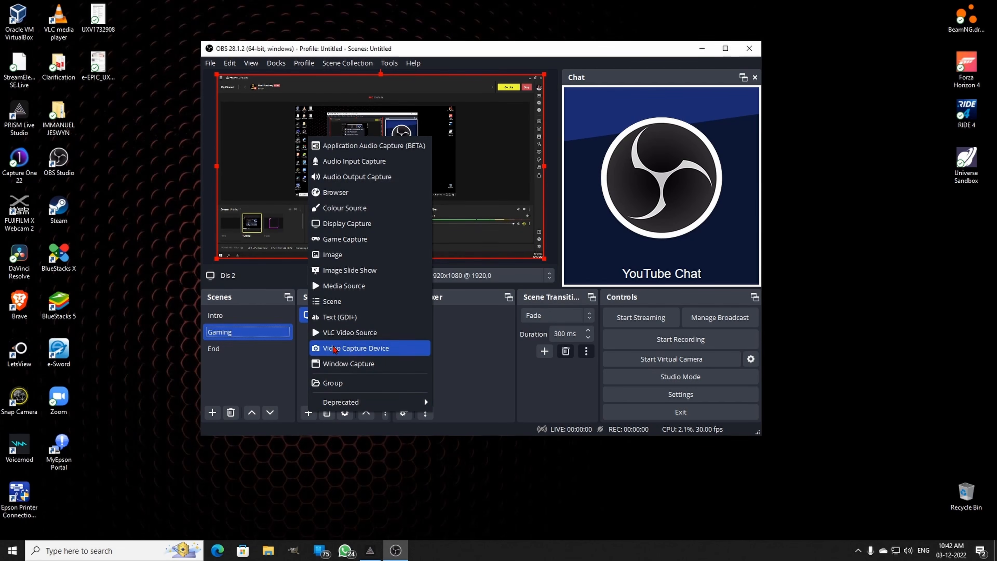
{"action": "left_click", "coordinate": [334, 348]}
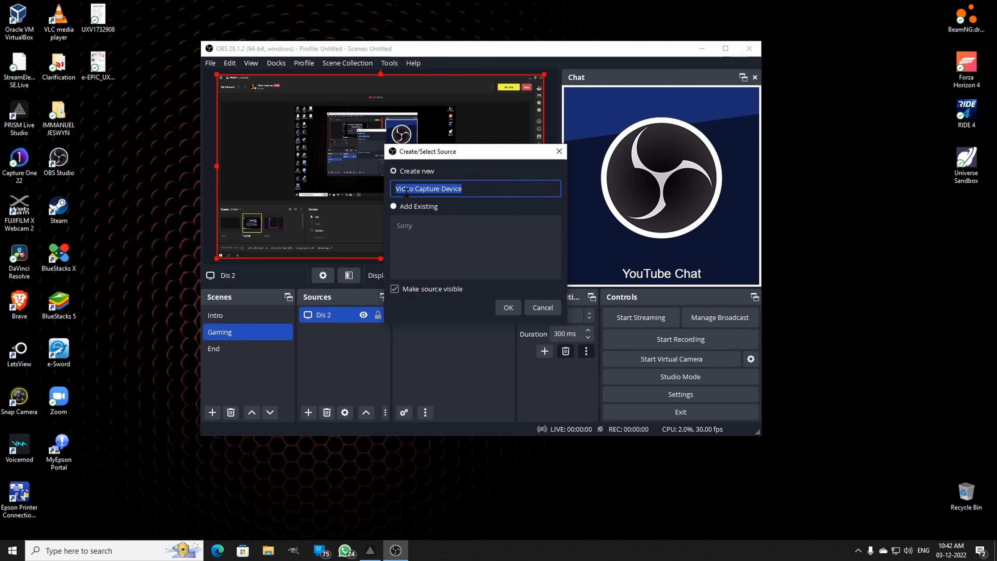
{"action": "left_click", "coordinate": [395, 207]}
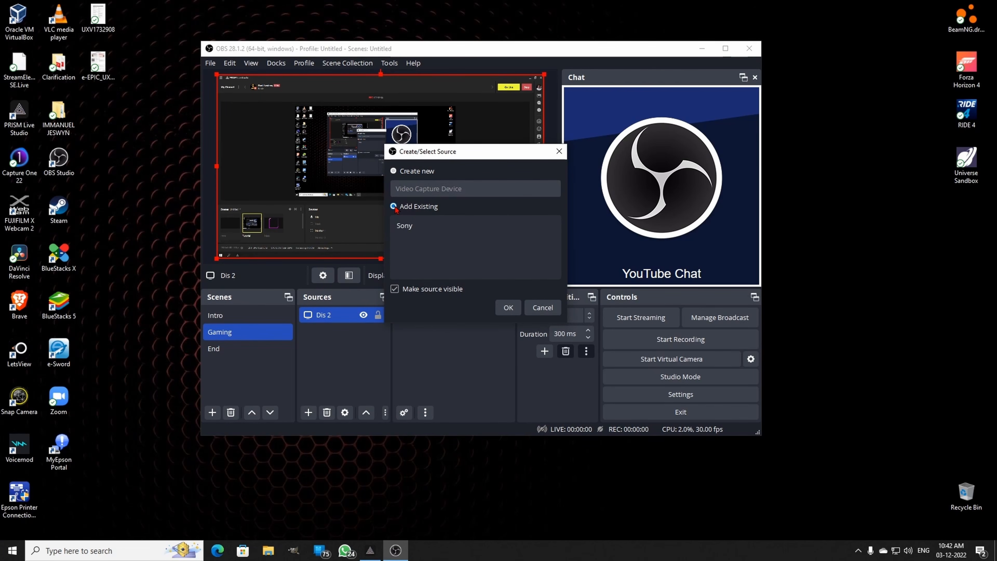
{"action": "left_click", "coordinate": [405, 226]}
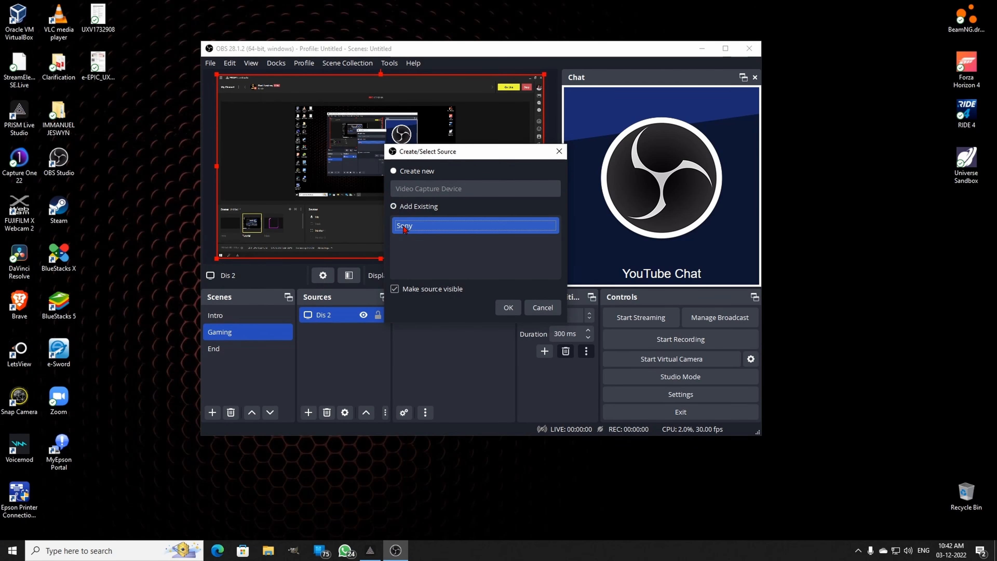
{"action": "left_click", "coordinate": [506, 308]}
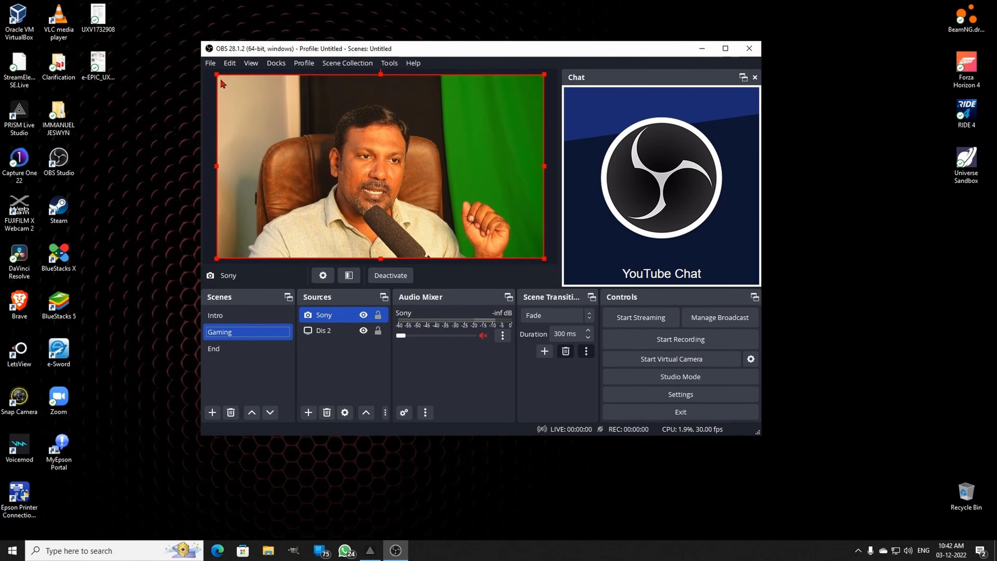
- Shrink the Sony camera image and move it into the canvas's top-right corner, about 1531 px from the left edge and 861 px above the bottom
{"action": "left_click_drag", "start_coordinate": [217, 74], "coordinate": [491, 229]}
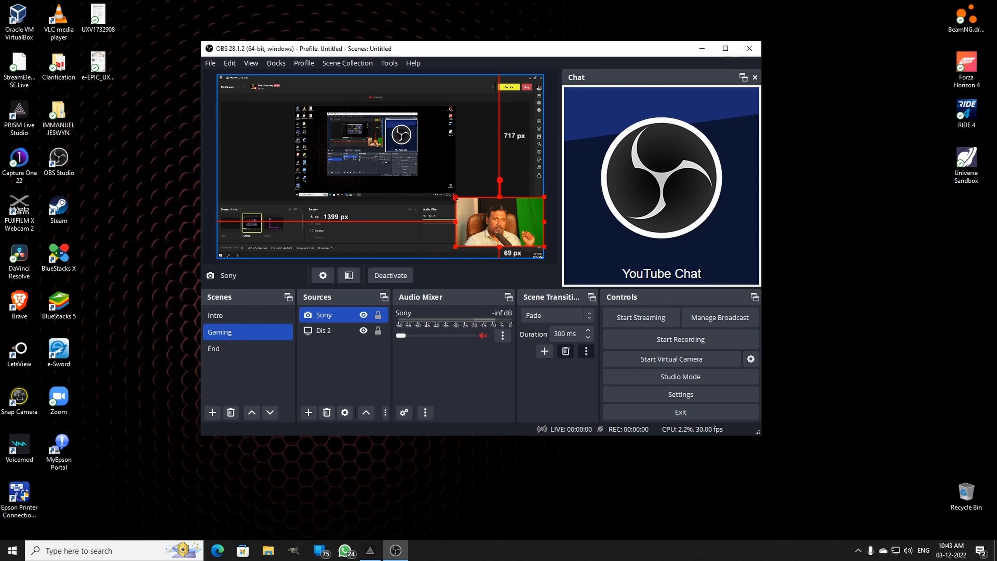
{"action": "left_click_drag", "start_coordinate": [455, 195], "coordinate": [491, 161]}
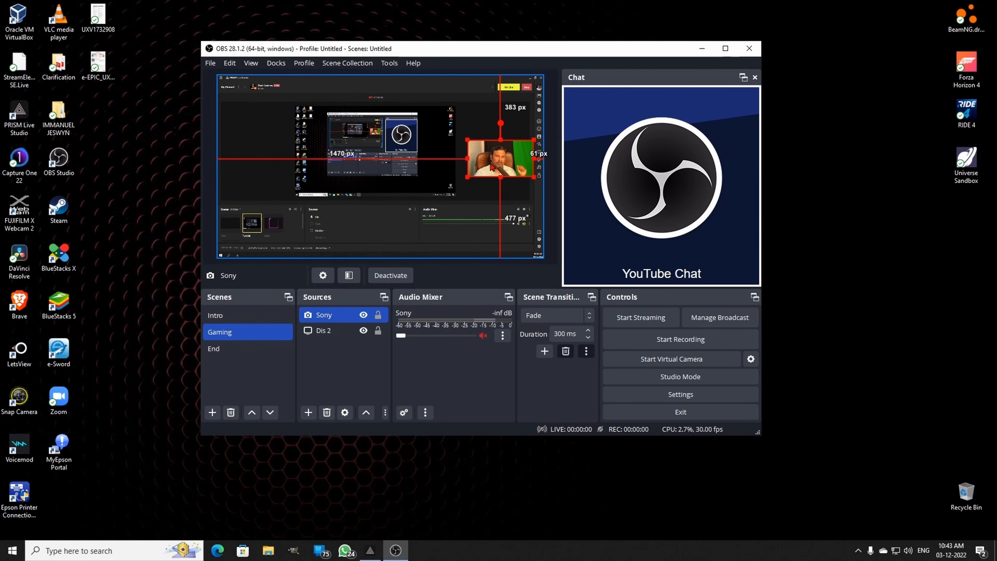
{"action": "left_click", "coordinate": [530, 201]}
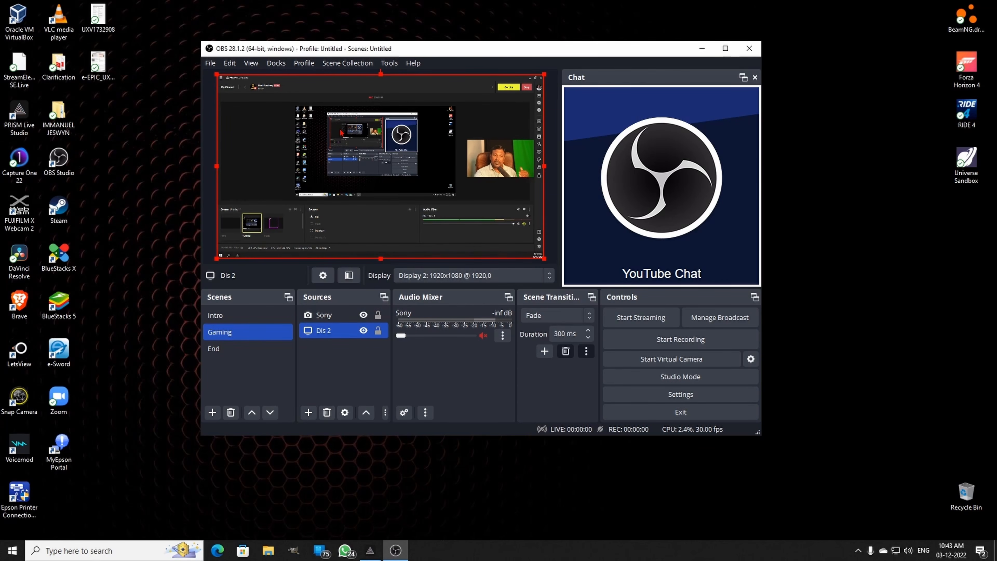
{"action": "left_click", "coordinate": [501, 156]}
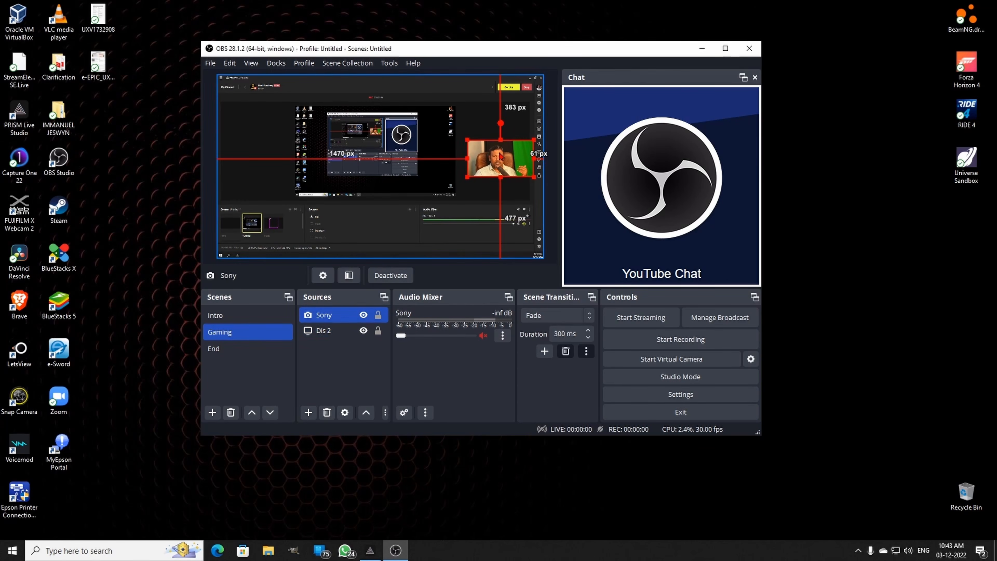
{"action": "left_click_drag", "start_coordinate": [503, 160], "coordinate": [509, 92]}
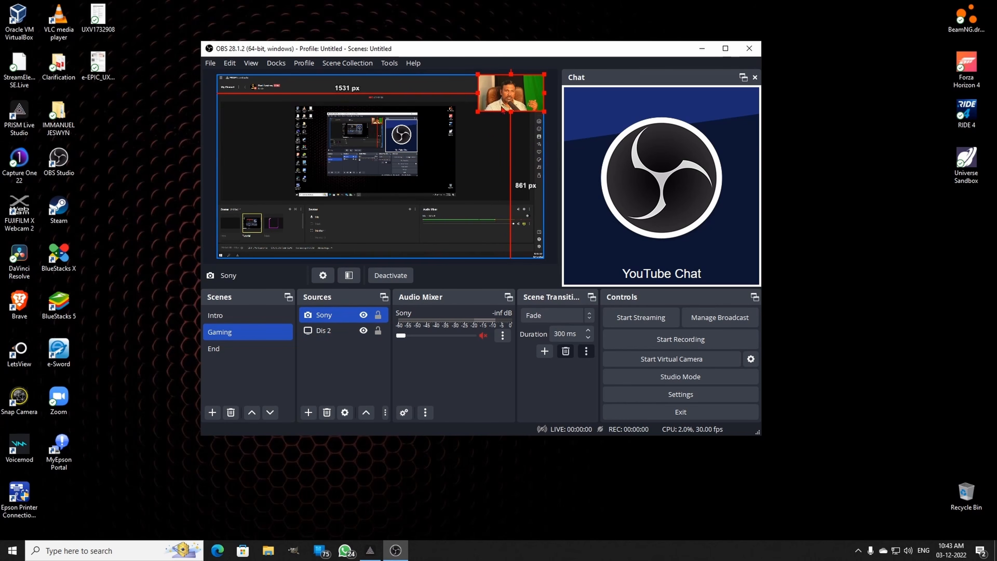
{"action": "left_click", "coordinate": [510, 73]}
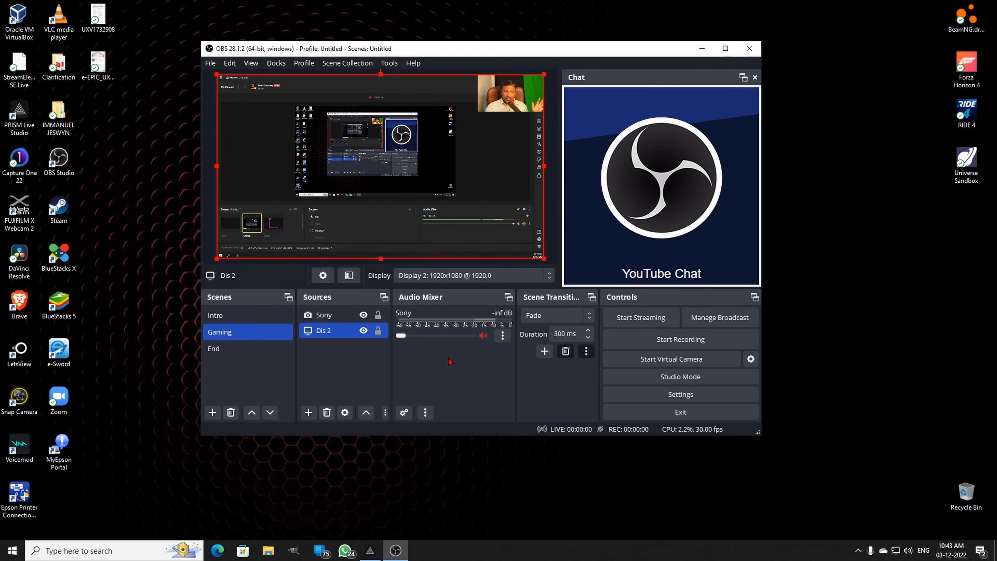
- Add the existing Mic Audio Input Capture source to the Gaming scene and review the scene's three sources
{"action": "left_click", "coordinate": [309, 413]}
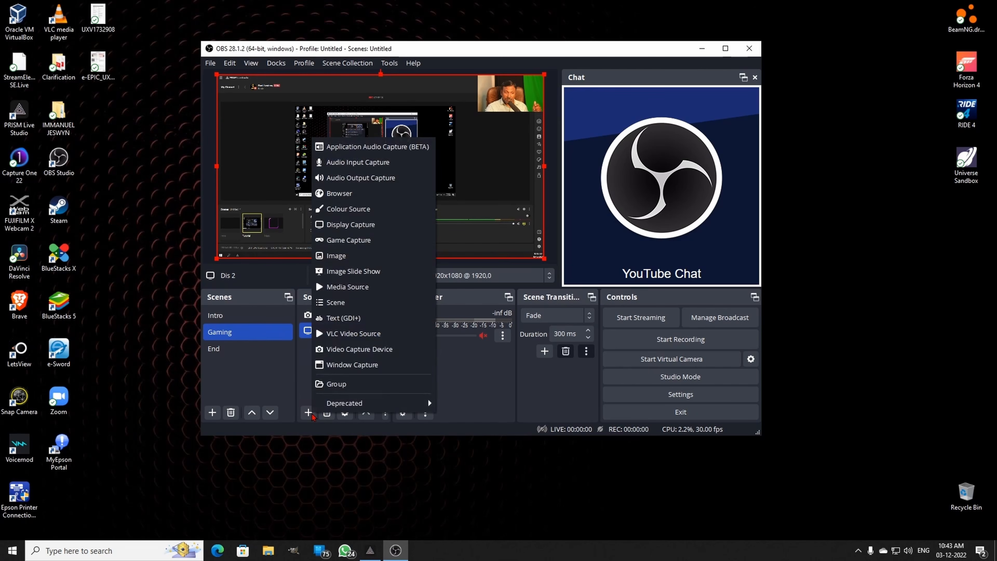
{"action": "left_click", "coordinate": [368, 166]}
{"action": "left_click", "coordinate": [408, 207]}
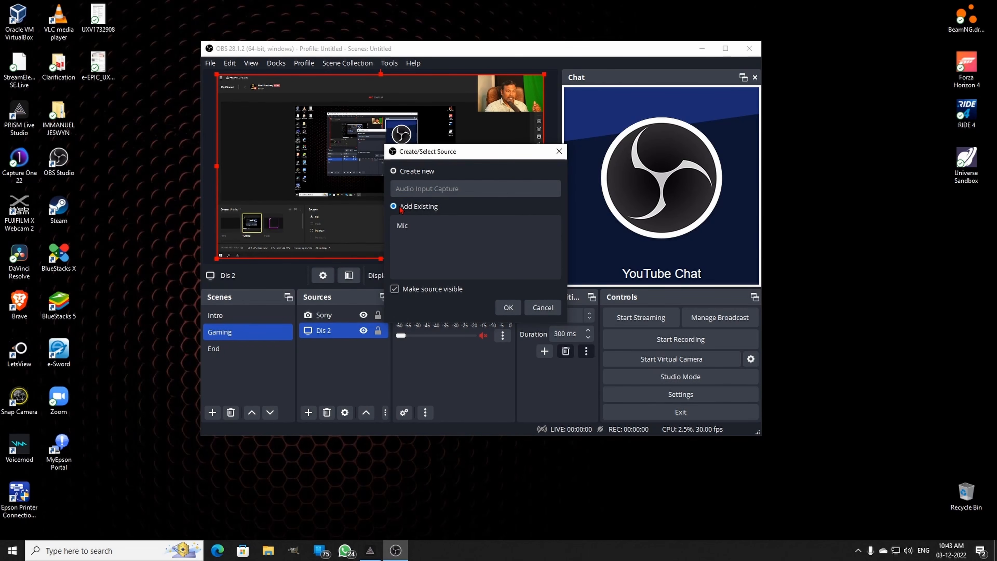
{"action": "left_click", "coordinate": [404, 227]}
{"action": "left_click", "coordinate": [510, 308]}
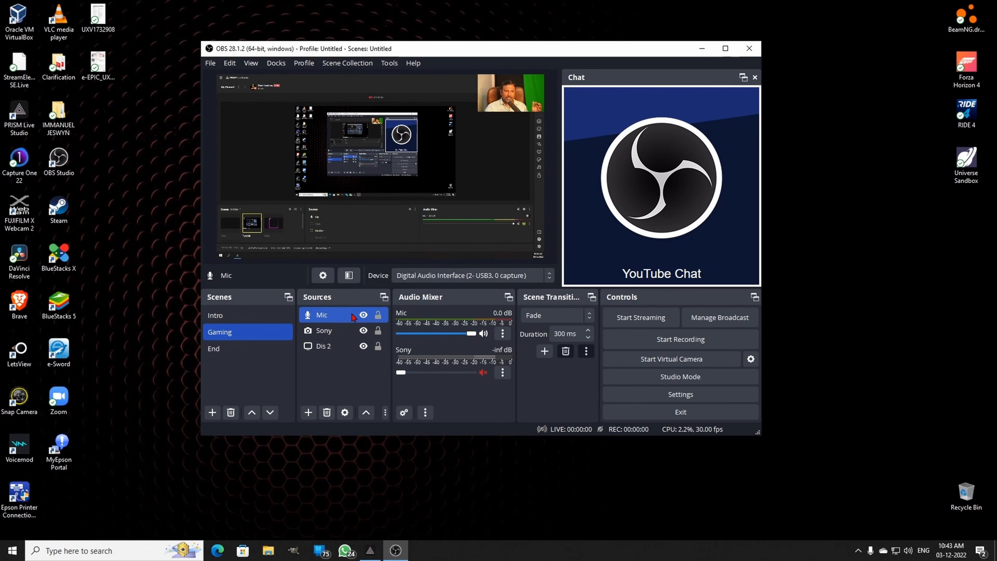
{"action": "left_click", "coordinate": [332, 347]}
{"action": "left_click", "coordinate": [331, 333]}
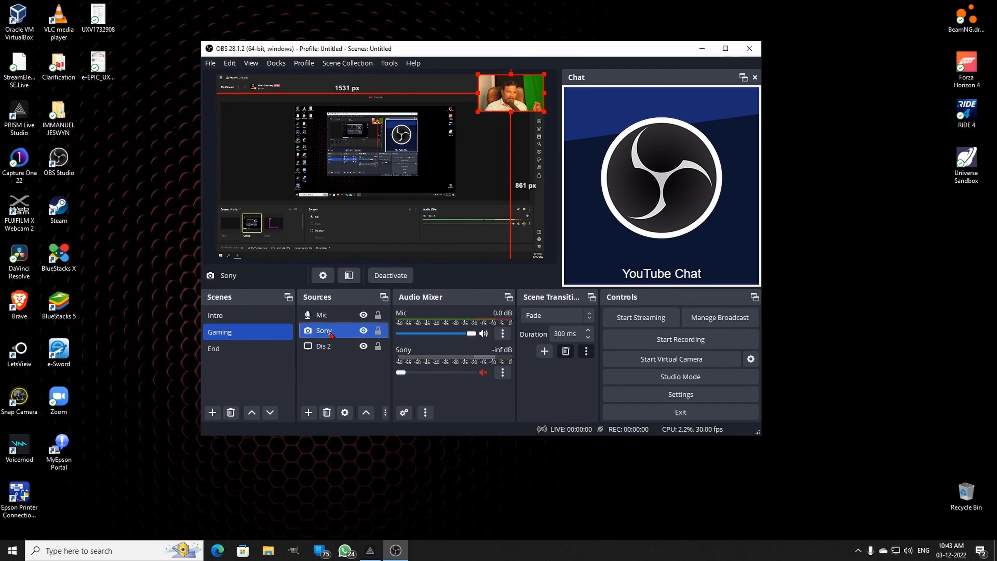
{"action": "left_click", "coordinate": [323, 315]}
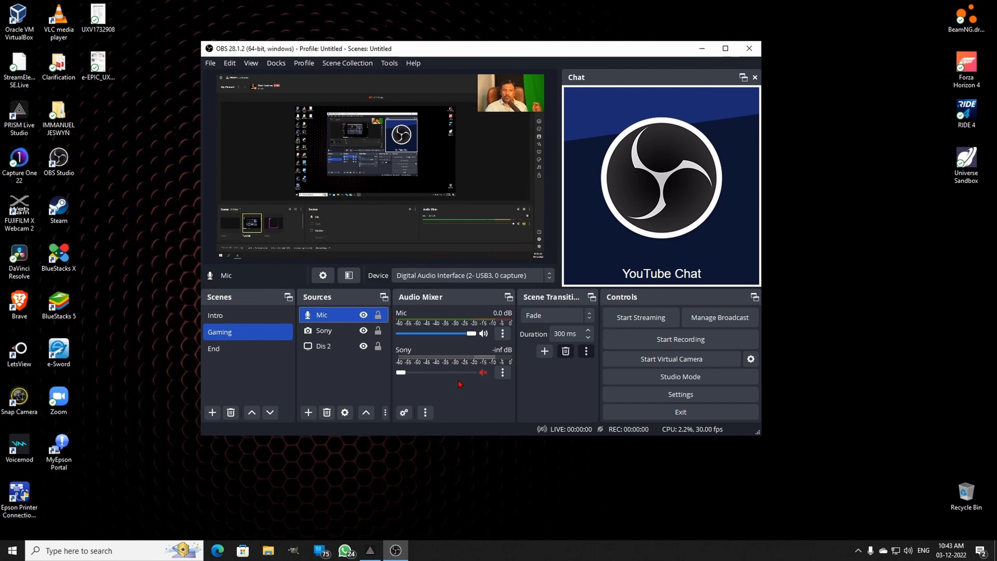
- Add a new Text (GDI+) source named Thank Text to the End scene
{"action": "left_click", "coordinate": [254, 352]}
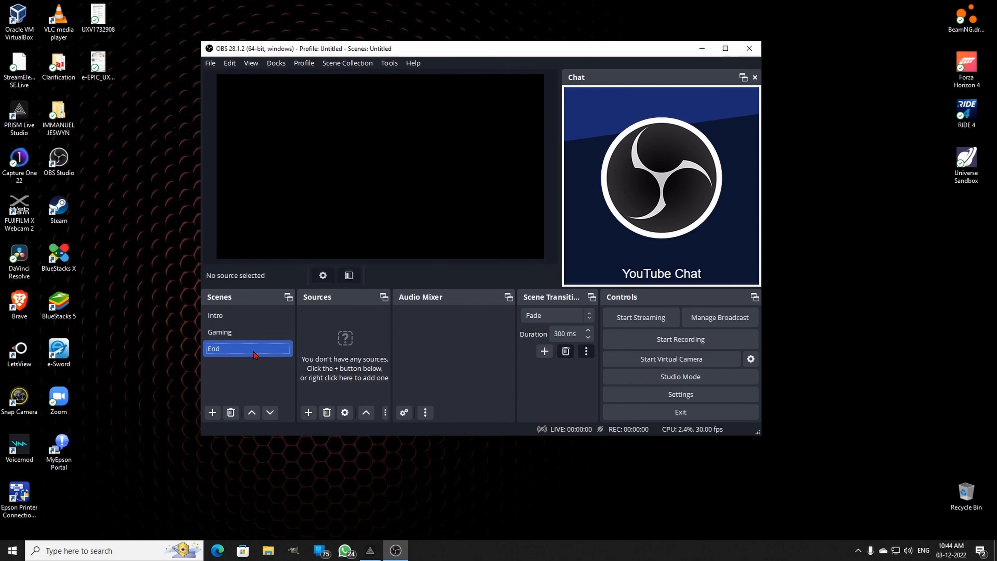
{"action": "left_click", "coordinate": [309, 412]}
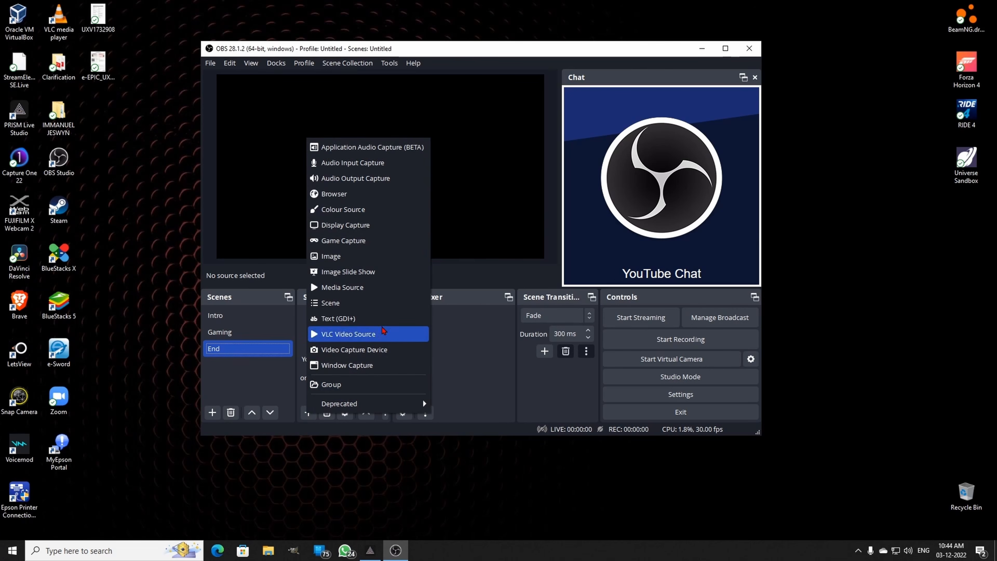
{"action": "left_click", "coordinate": [332, 326]}
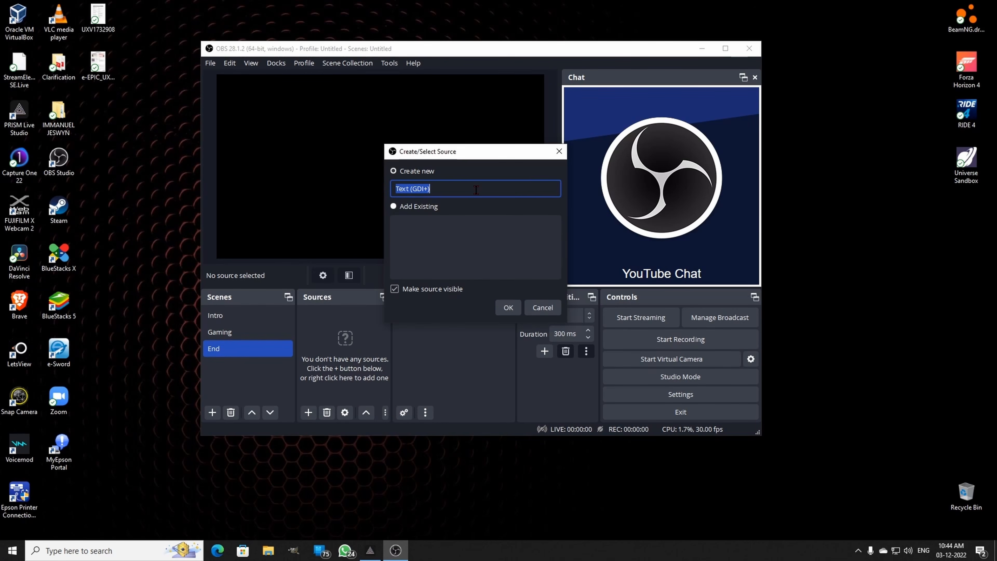
{"action": "type", "text": "Thank Text"}
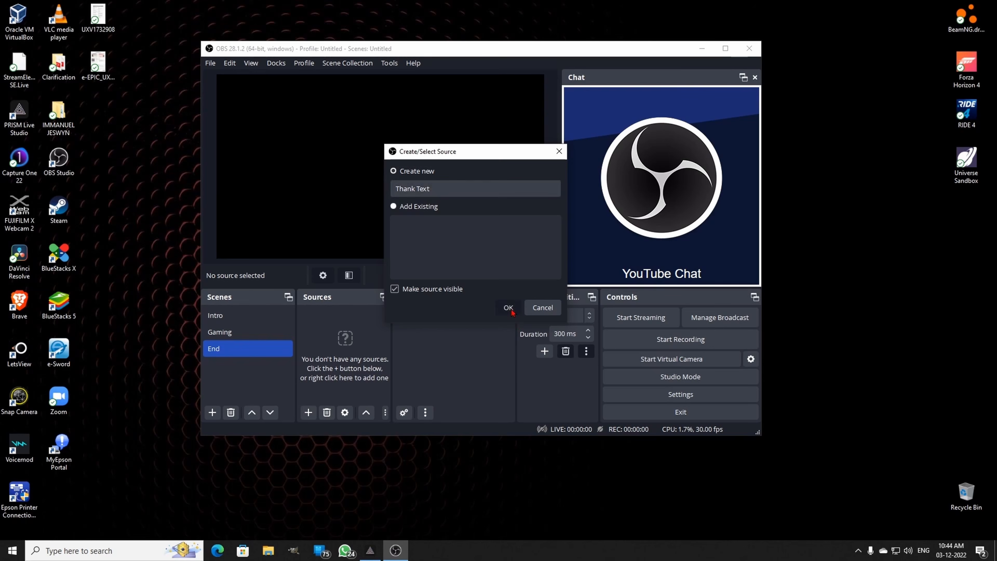
{"action": "left_click", "coordinate": [508, 307]}
- Enter "Thank You" as the content of the Thank Text source
{"action": "left_click", "coordinate": [500, 296]}
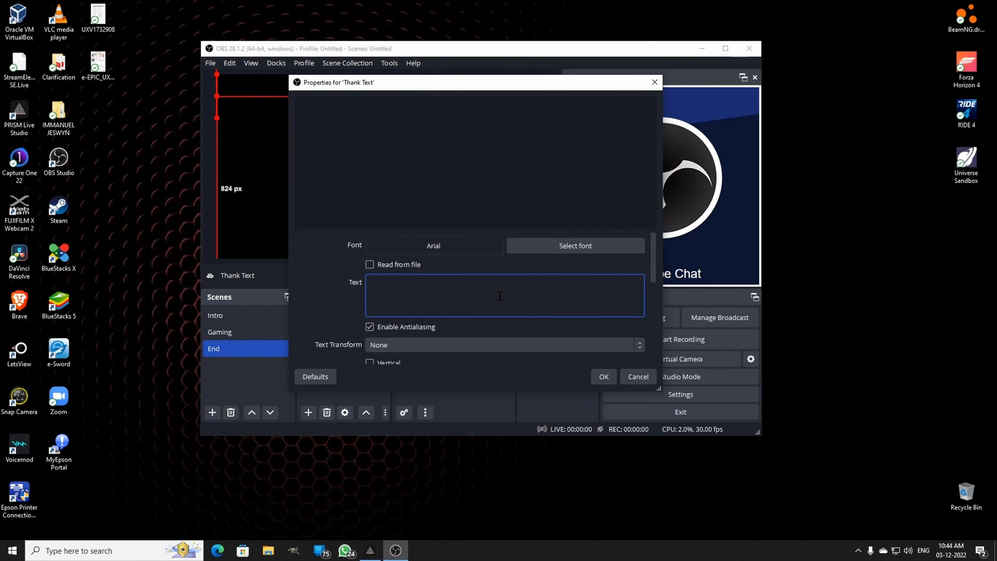
{"action": "type", "text": "Thank"}
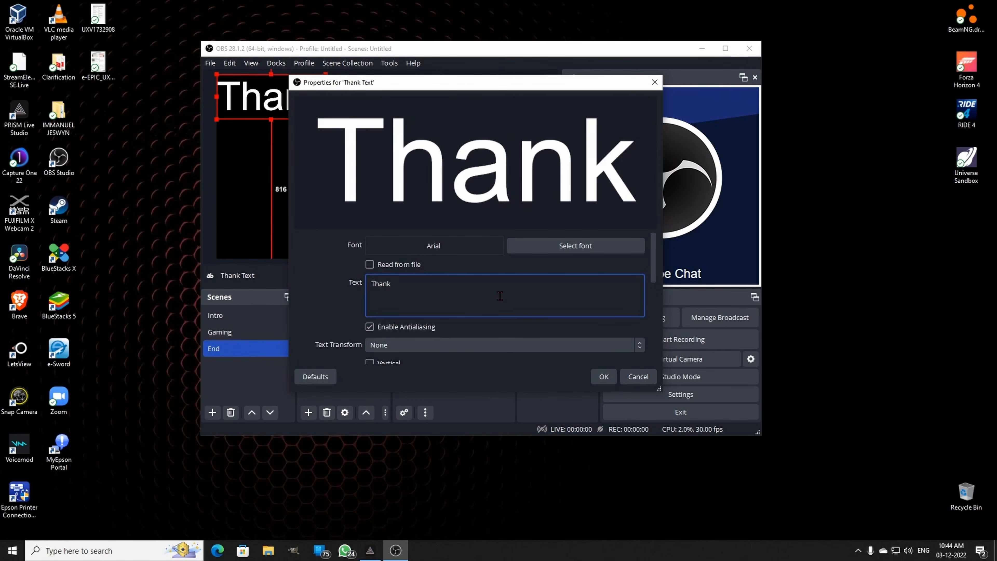
{"action": "type", "text": " You"}
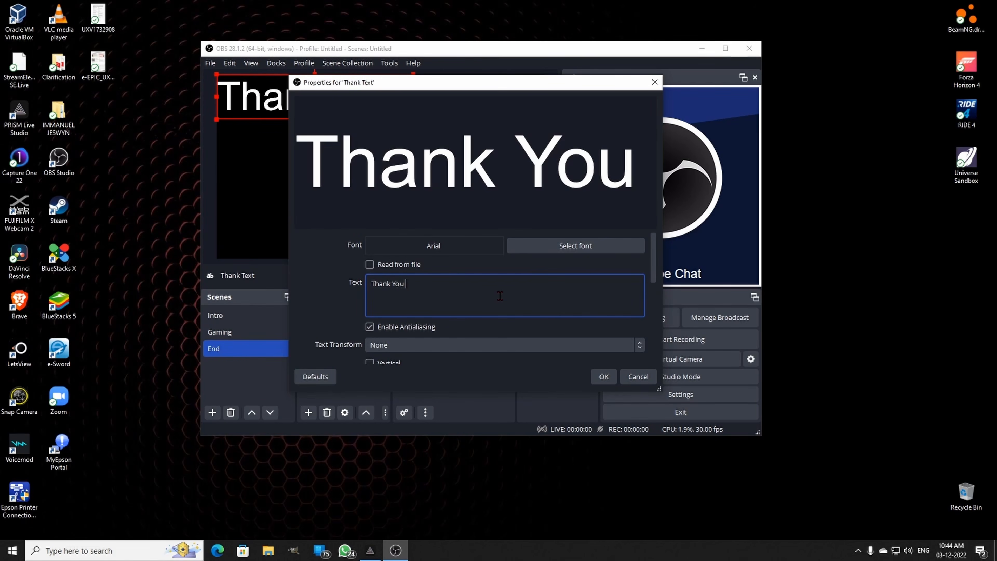
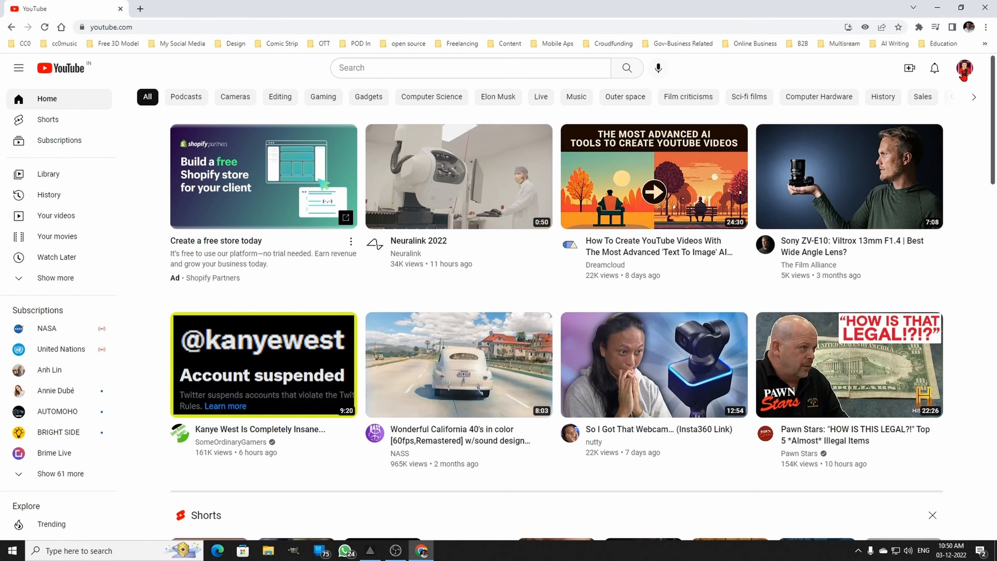
- Open YouTube's live streaming management page and begin scheduling a new stream that uses streaming software
{"action": "left_click", "coordinate": [910, 70]}
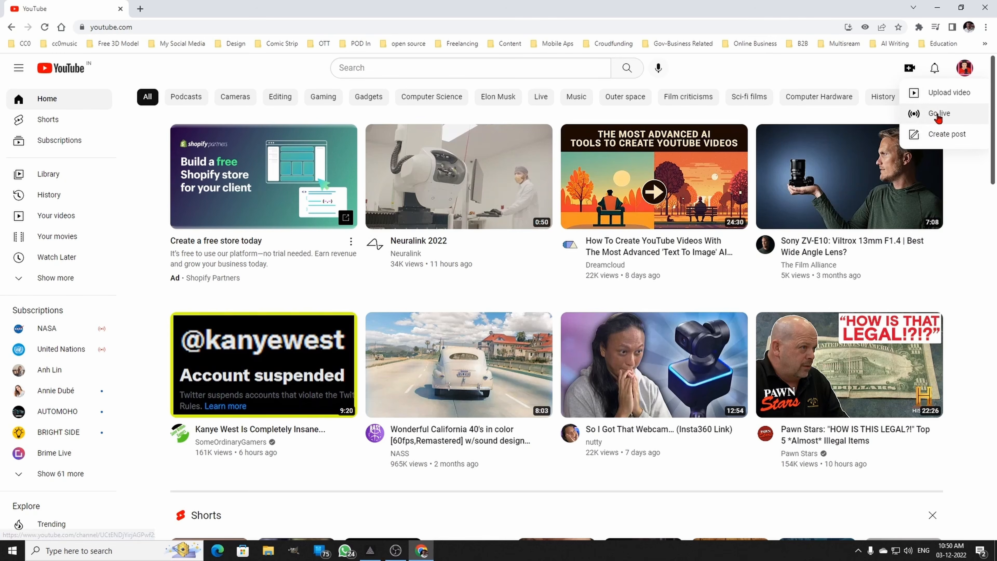
{"action": "left_click", "coordinate": [943, 117]}
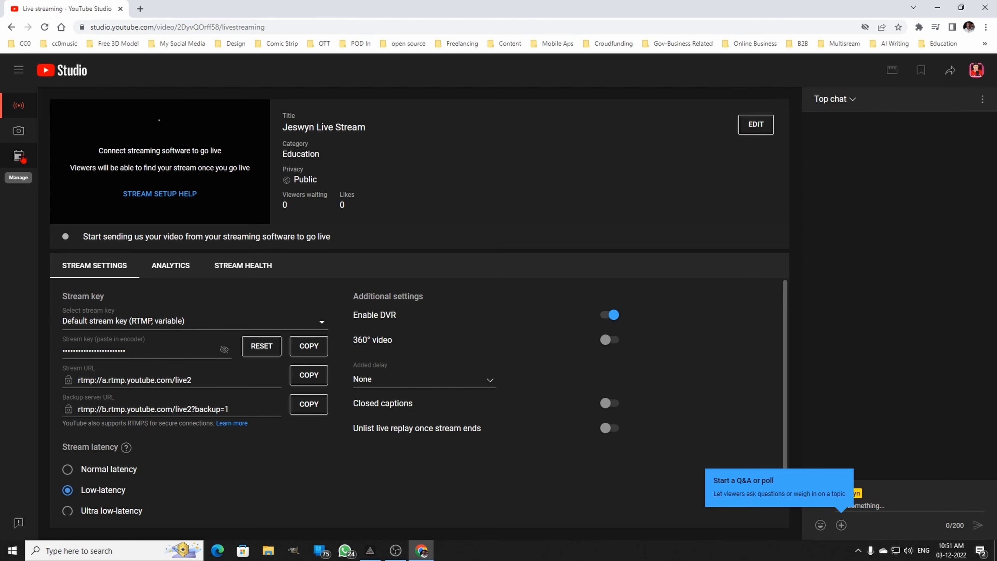
{"action": "left_click", "coordinate": [22, 157]}
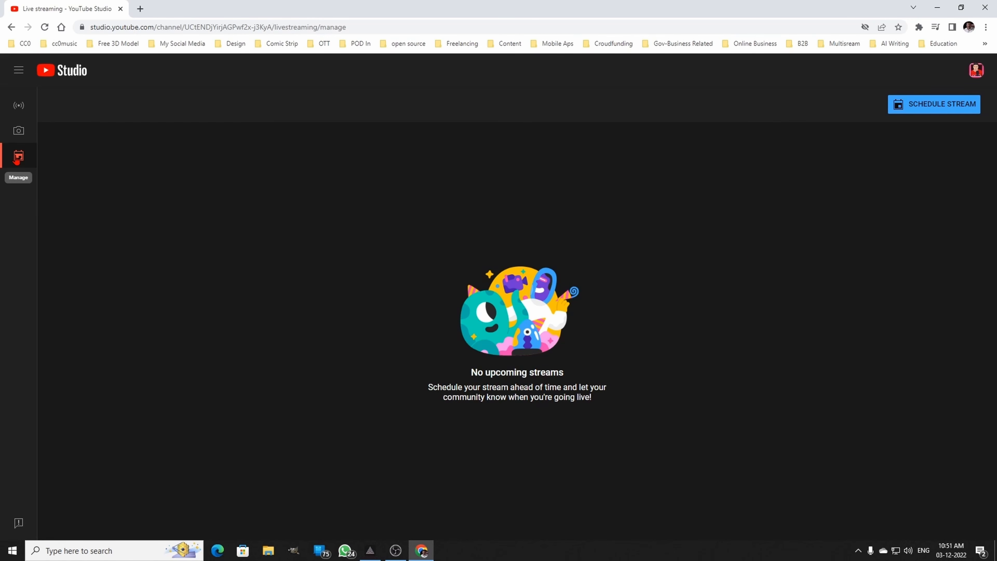
{"action": "left_click", "coordinate": [933, 107]}
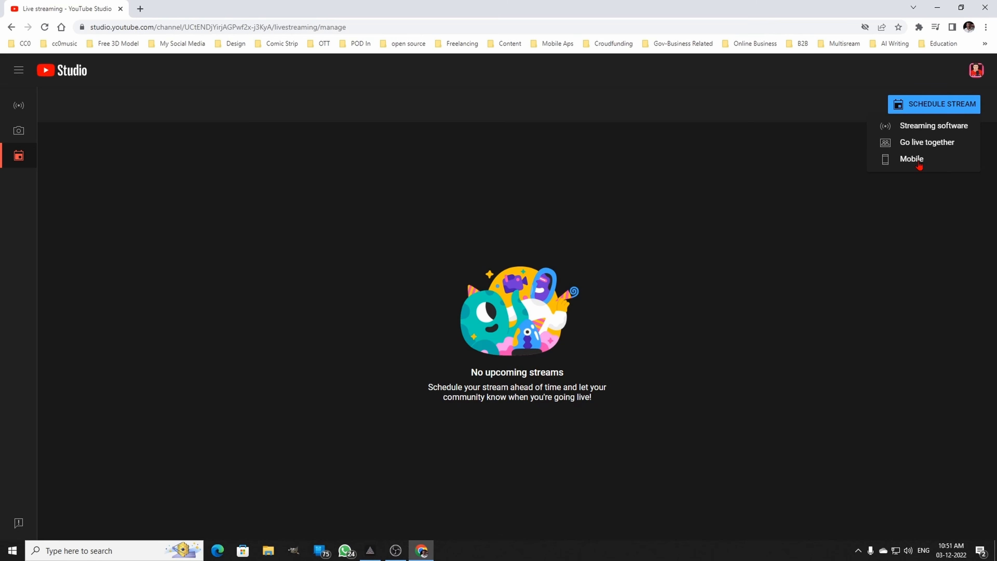
{"action": "left_click", "coordinate": [935, 127]}
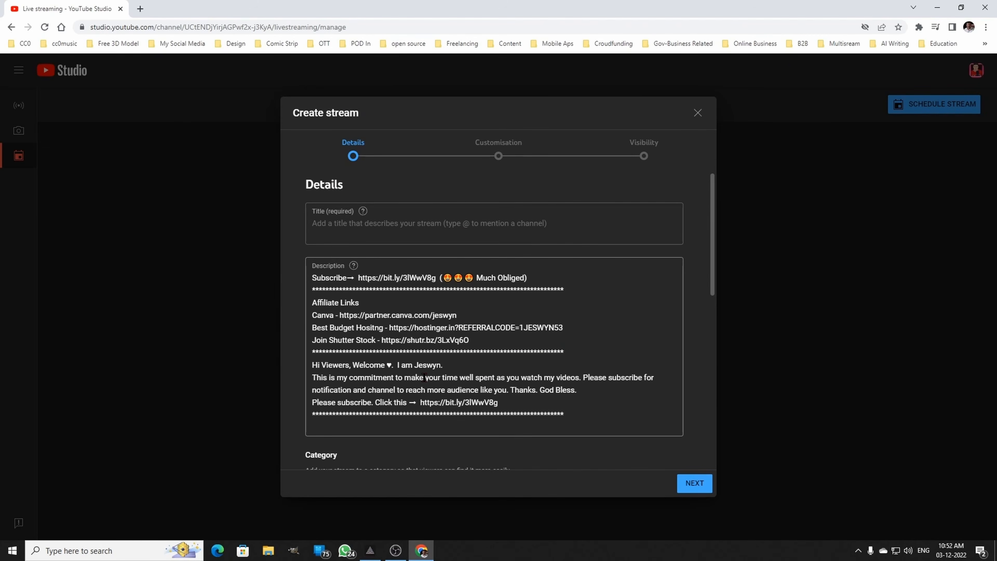
- Enter "Test Stream" as the title of the new stream
{"action": "left_click", "coordinate": [406, 223]}
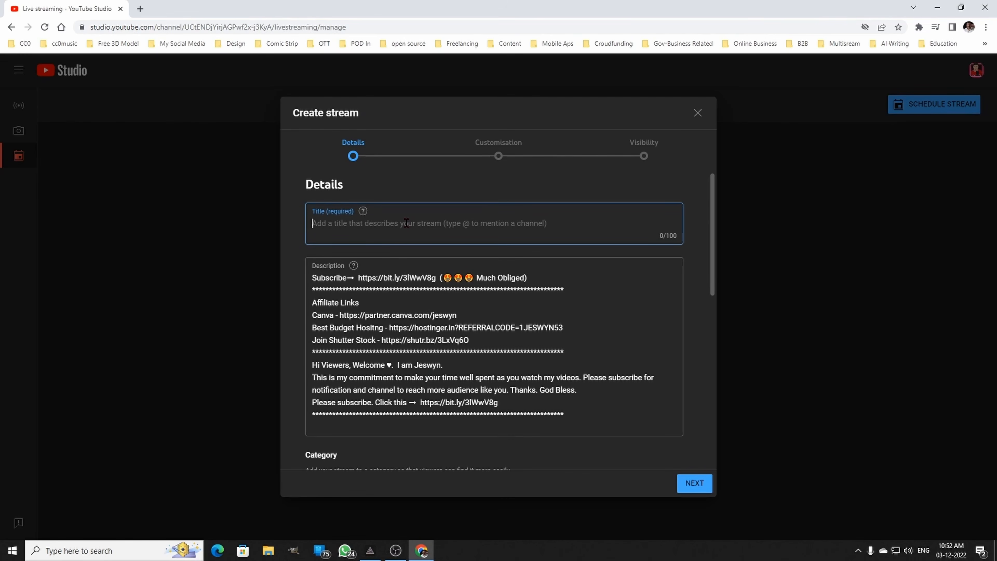
{"action": "type", "text": "Tes"}
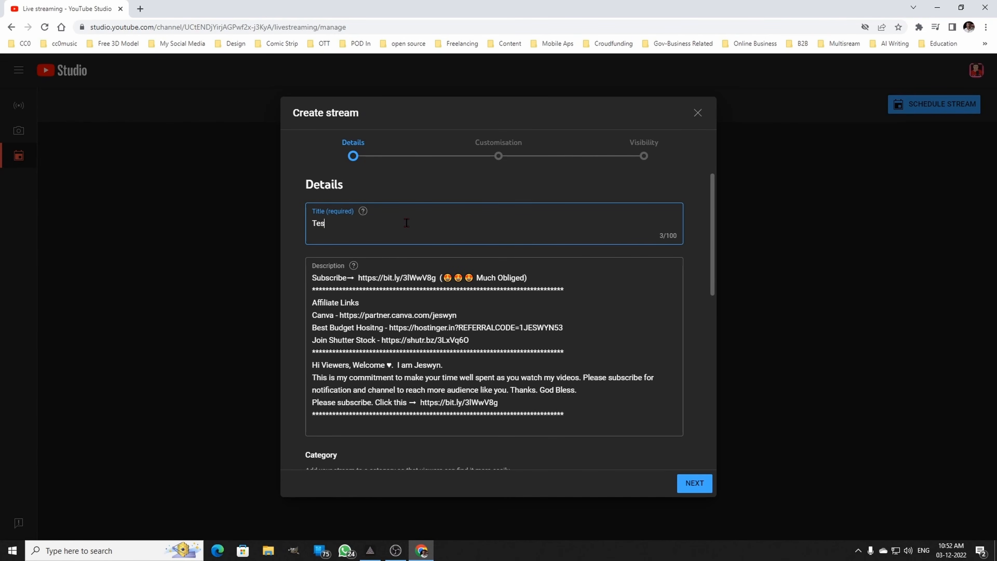
{"action": "type", "text": "t Stream"}
{"action": "scroll", "coordinate": [593, 338], "scroll_direction": "down", "scroll_amount": 4}
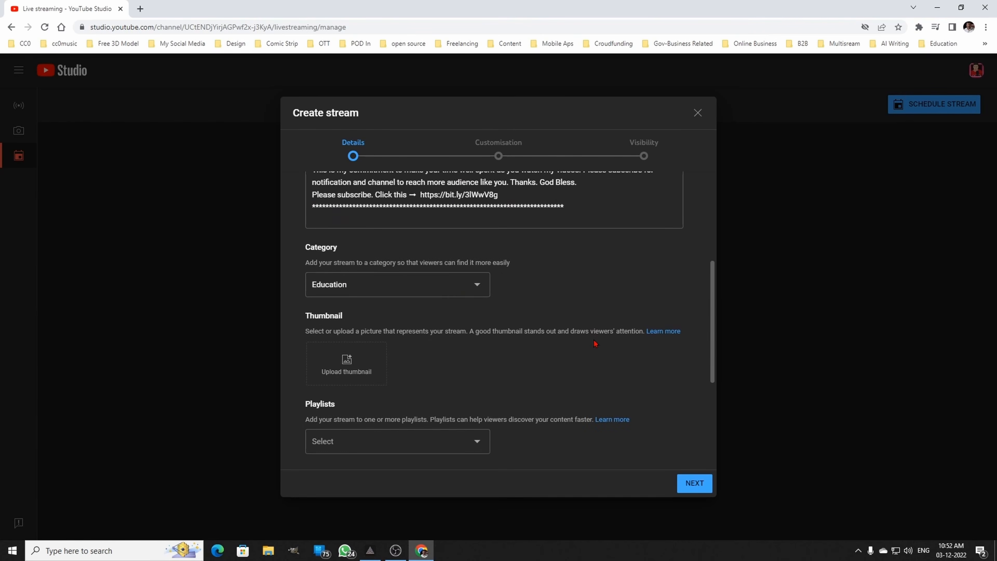
{"action": "left_click", "coordinate": [407, 285]}
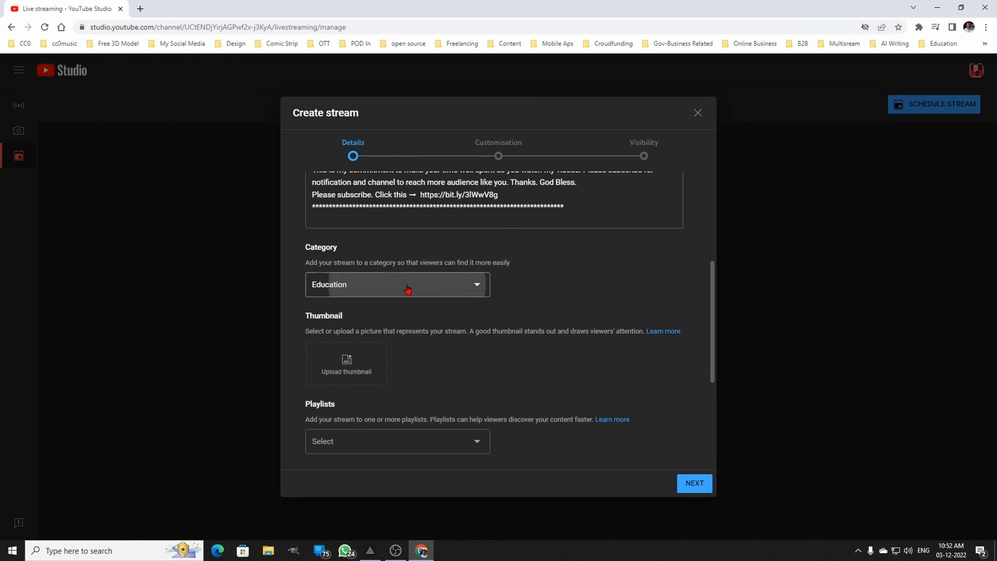
{"action": "left_click", "coordinate": [361, 323]}
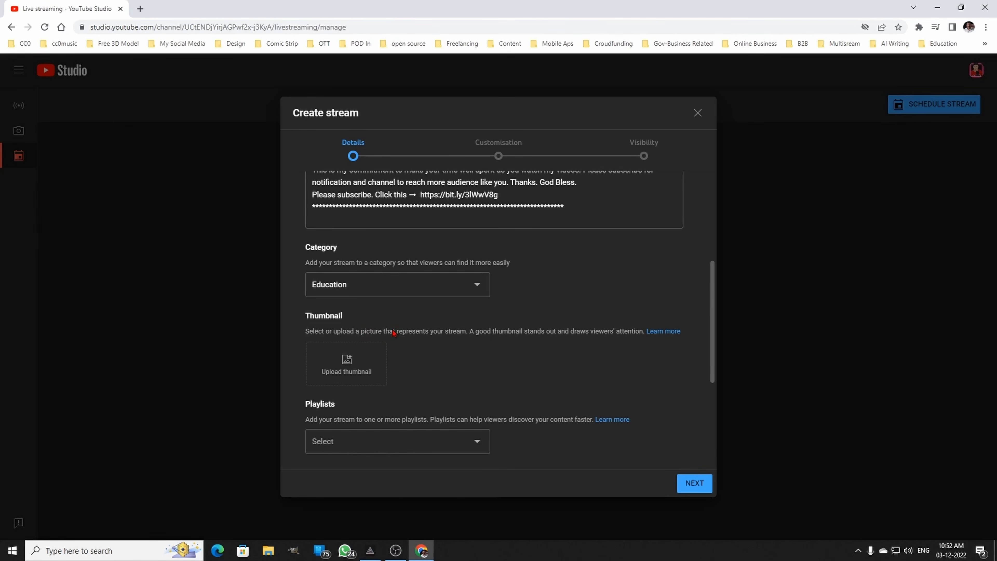
{"action": "left_click", "coordinate": [352, 369]}
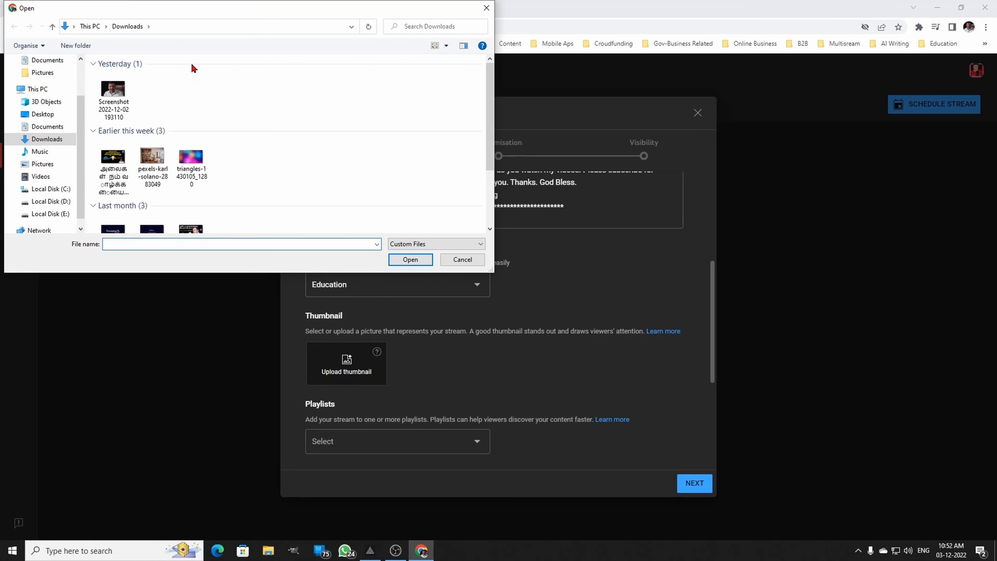
{"action": "left_click", "coordinate": [116, 96]}
{"action": "left_click", "coordinate": [414, 265]}
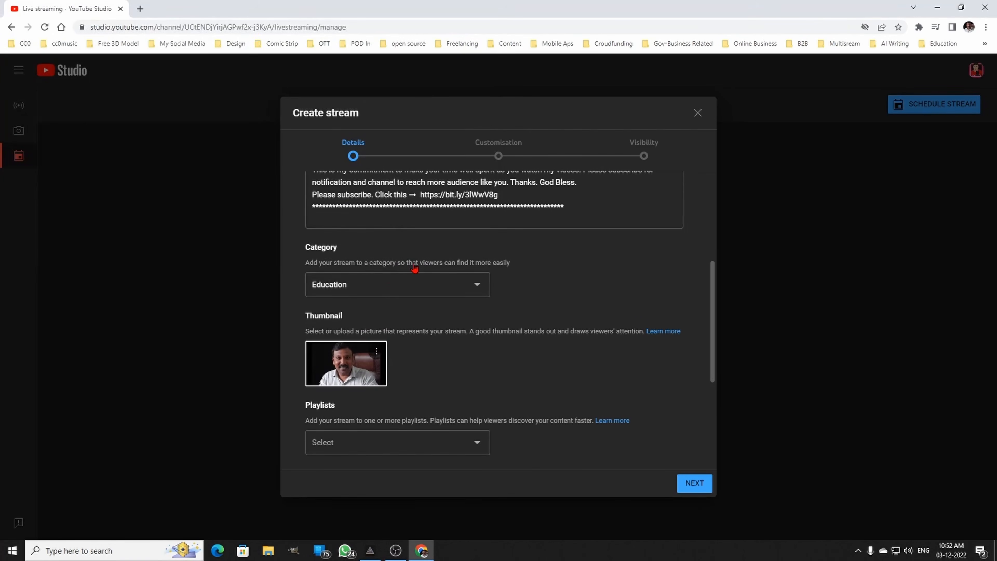
- View the available playlists for the stream without assigning one
{"action": "scroll", "coordinate": [498, 332], "scroll_direction": "down", "scroll_amount": 3}
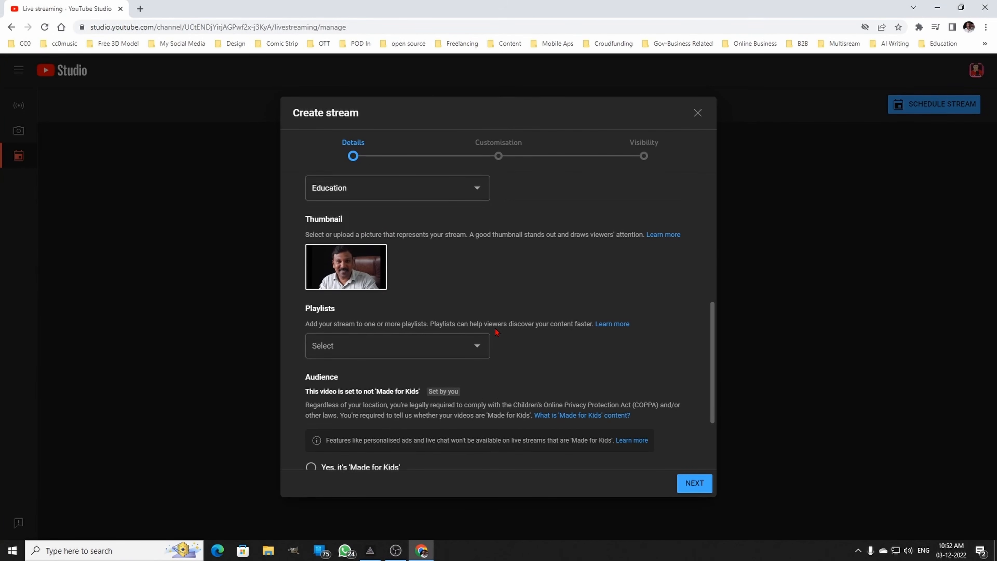
{"action": "left_click", "coordinate": [396, 345]}
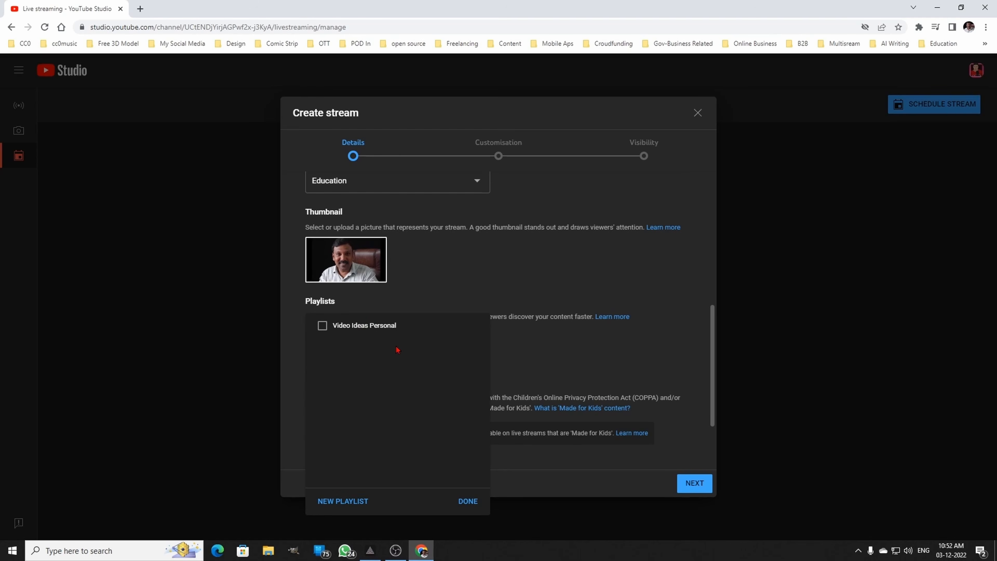
{"action": "left_click", "coordinate": [484, 269]}
- Expand the extra stream details, review the tags, language, licence and comment settings, and continue to Customisation
{"action": "scroll", "coordinate": [485, 275], "scroll_direction": "down", "scroll_amount": 3}
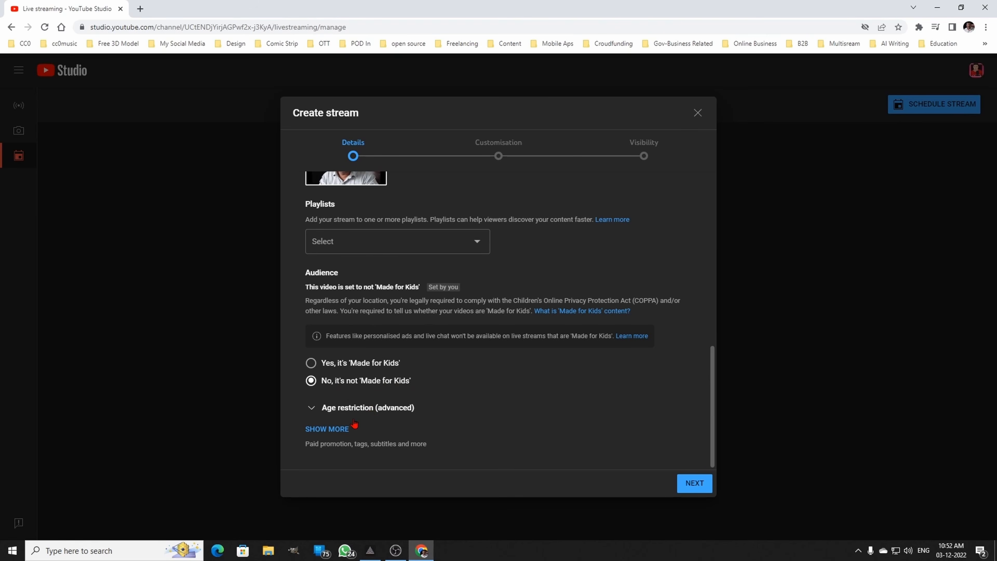
{"action": "left_click", "coordinate": [334, 430]}
{"action": "scroll", "coordinate": [498, 365], "scroll_direction": "down", "scroll_amount": 6}
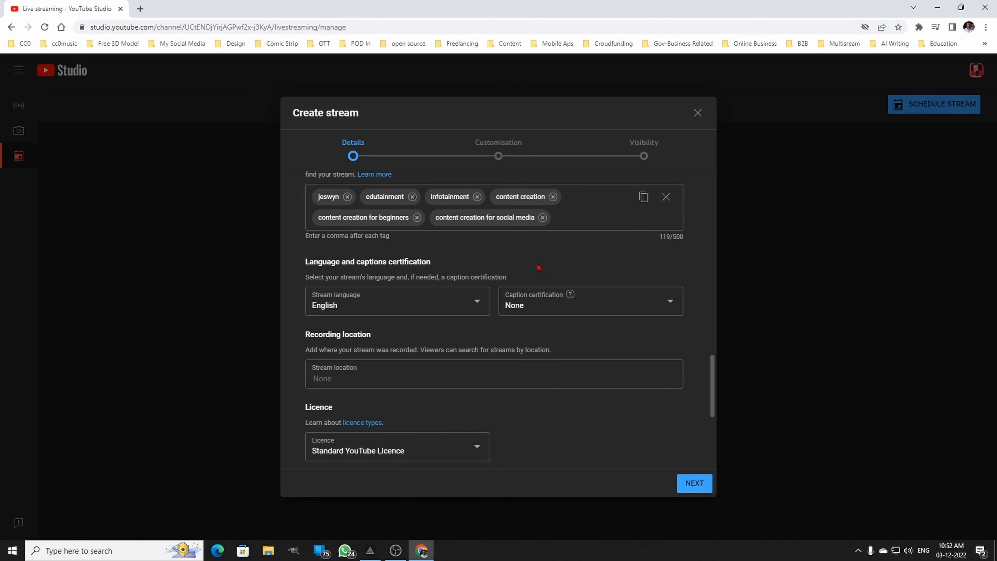
{"action": "scroll", "coordinate": [499, 353], "scroll_direction": "up", "scroll_amount": 3}
{"action": "scroll", "coordinate": [515, 326], "scroll_direction": "down", "scroll_amount": 6}
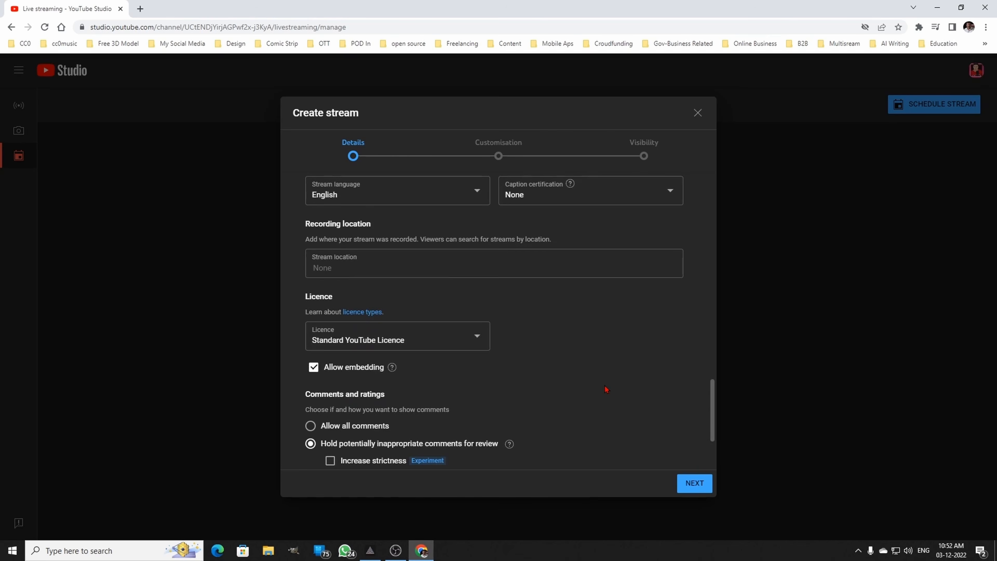
{"action": "scroll", "coordinate": [606, 389], "scroll_direction": "down", "scroll_amount": 3}
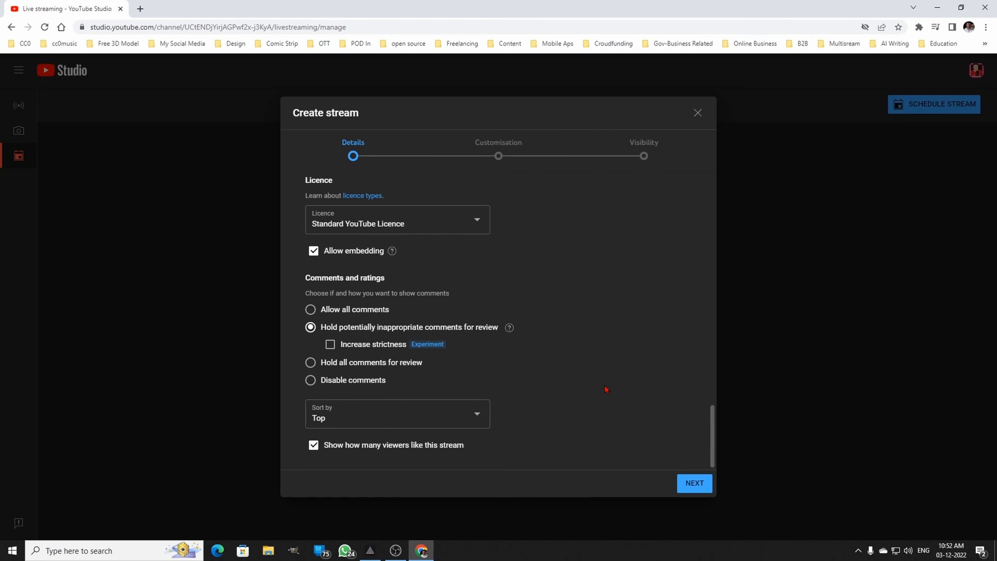
{"action": "left_click", "coordinate": [694, 484]}
- Review the live chat, participant mode and message delay settings, keep them as they are, and continue to Visibility
{"action": "scroll", "coordinate": [552, 309], "scroll_direction": "up", "scroll_amount": 1}
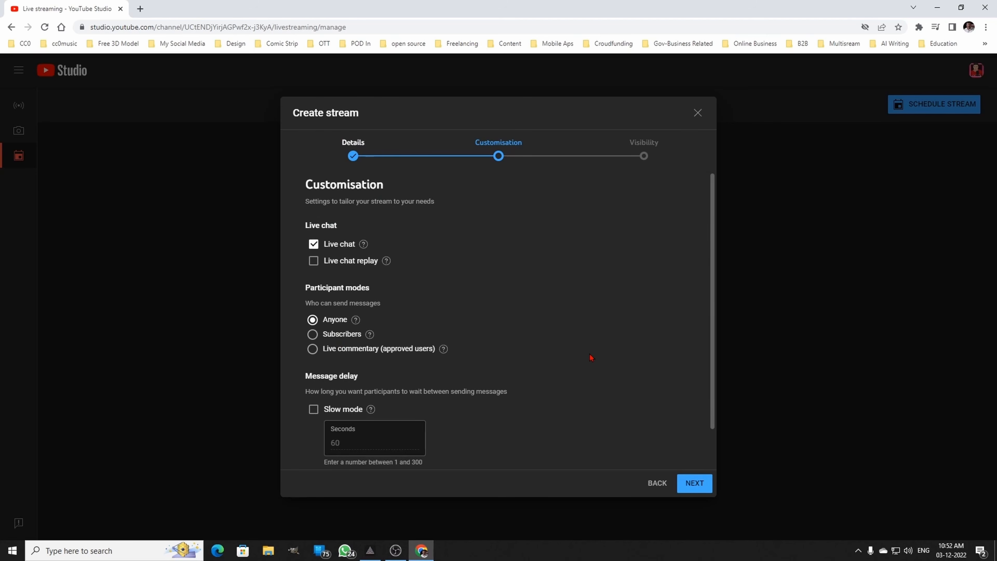
{"action": "scroll", "coordinate": [591, 358], "scroll_direction": "down", "scroll_amount": 1}
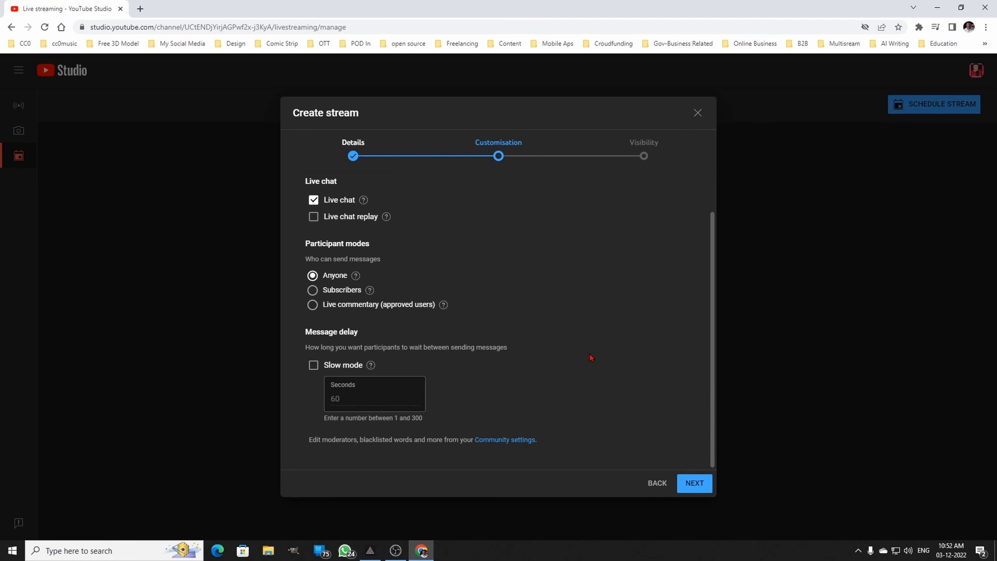
{"action": "left_click", "coordinate": [688, 486]}
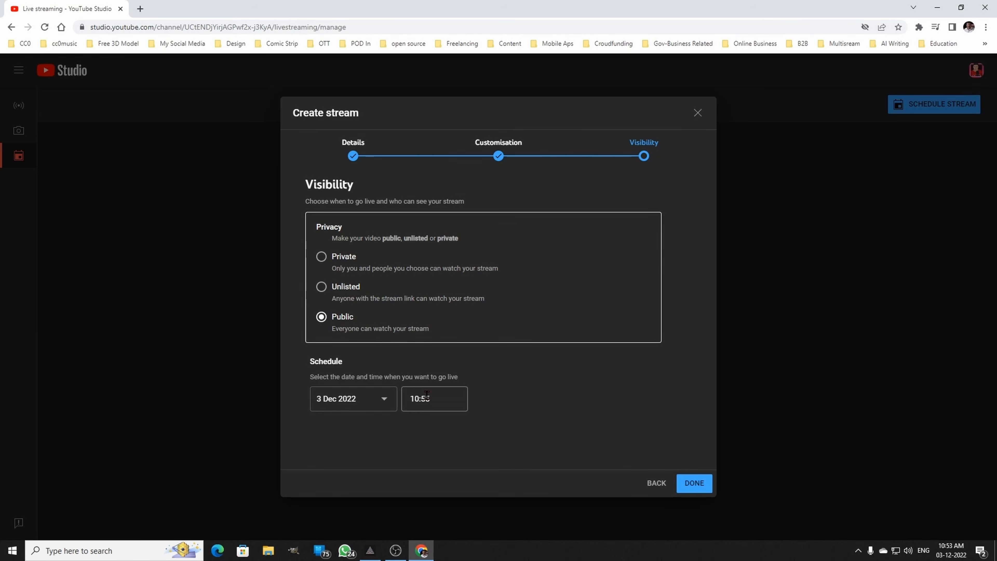
- Schedule the public stream for 3 Dec 2022 at 11:00 and finish creating it
{"action": "left_click", "coordinate": [385, 400]}
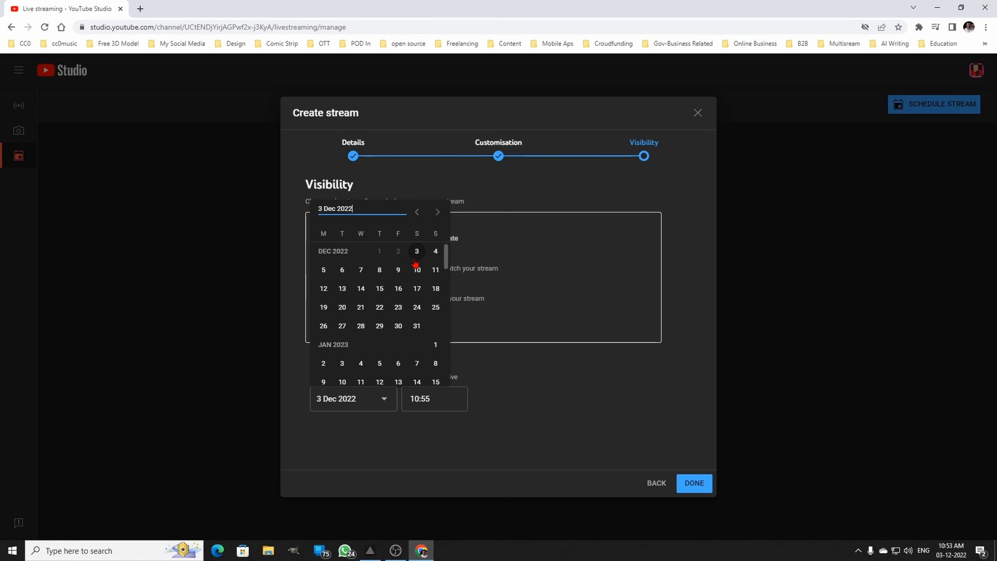
{"action": "left_click", "coordinate": [416, 259]}
{"action": "left_click", "coordinate": [445, 397]}
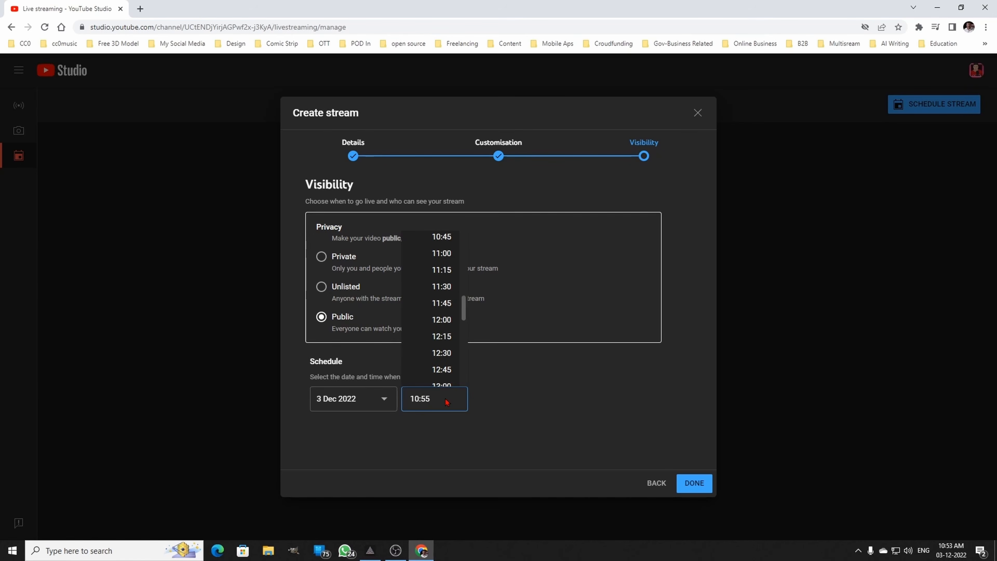
{"action": "left_click", "coordinate": [448, 259]}
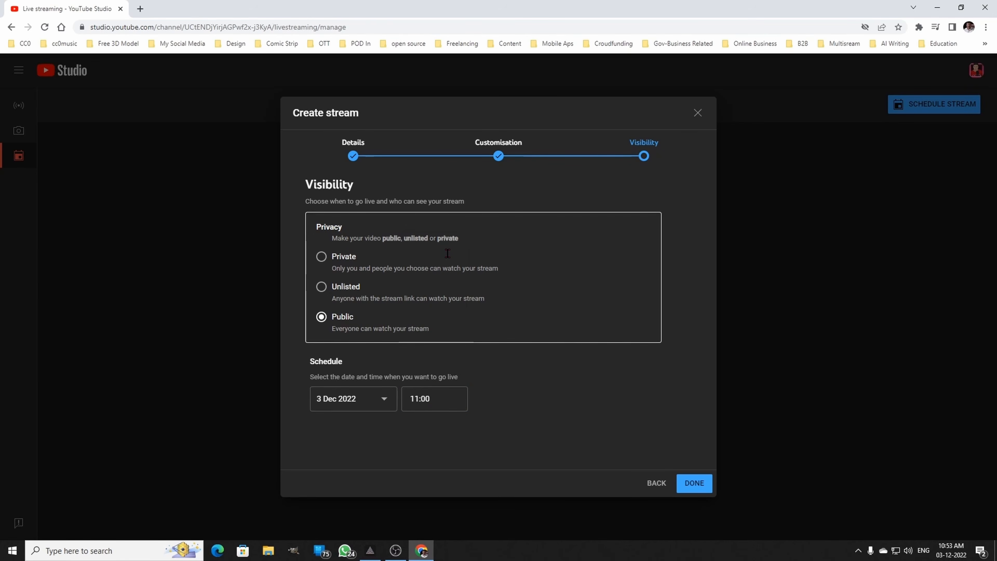
{"action": "left_click", "coordinate": [694, 484]}
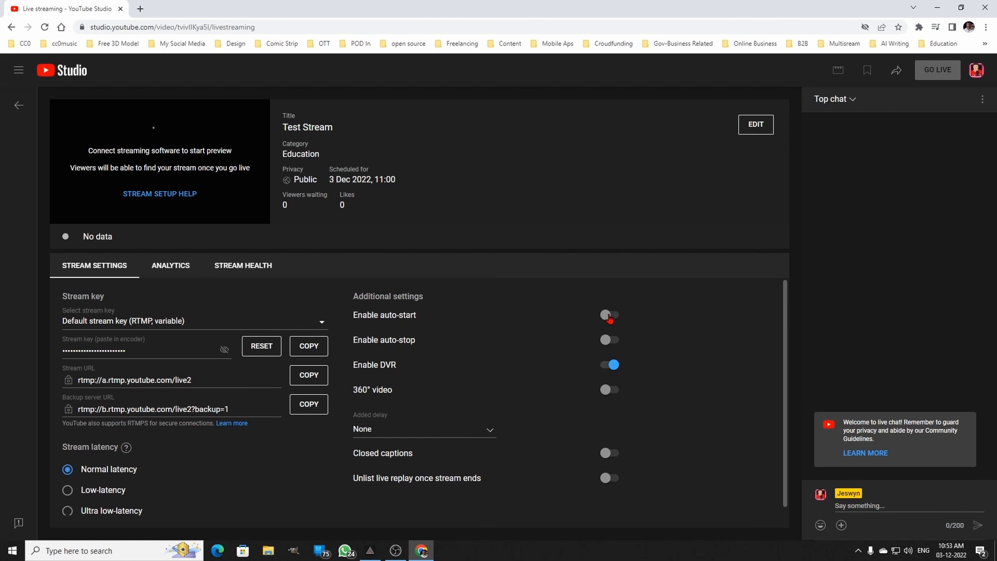
- Switch to OBS Studio, minimise the browser, and select the existing Test Stream broadcast in the YouTube Broadcast Setup
{"action": "left_click", "coordinate": [396, 550]}
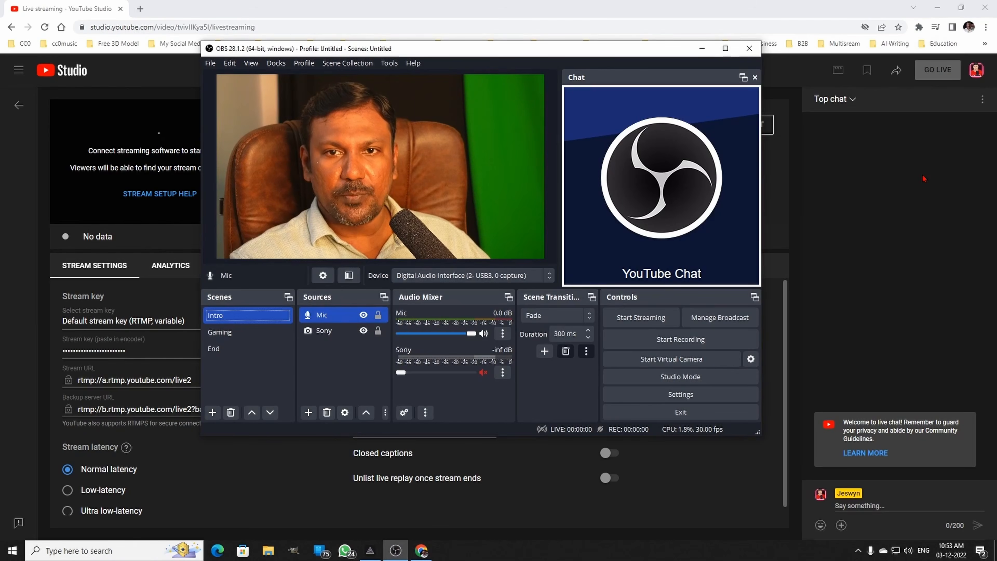
{"action": "left_click", "coordinate": [939, 7]}
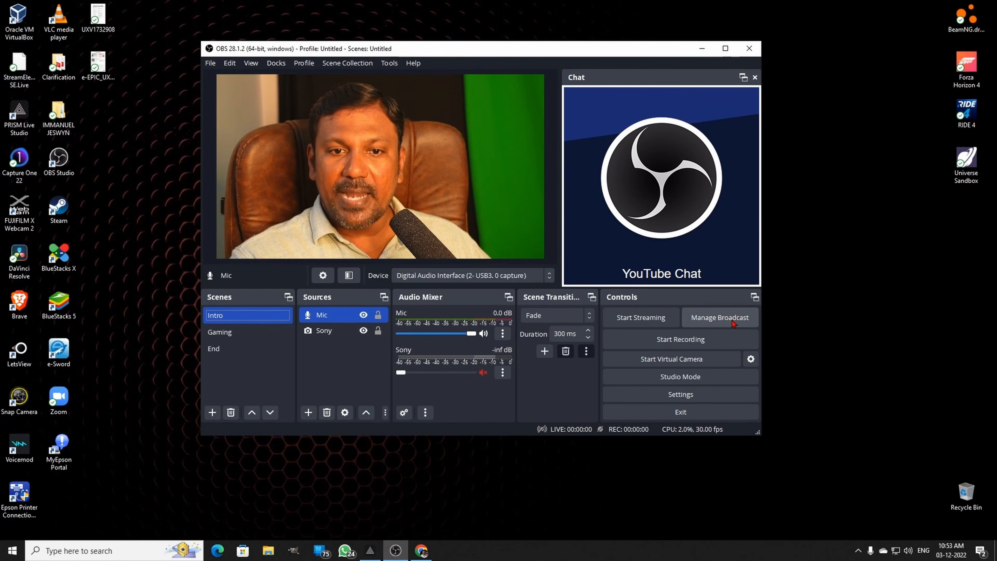
{"action": "left_click", "coordinate": [719, 318]}
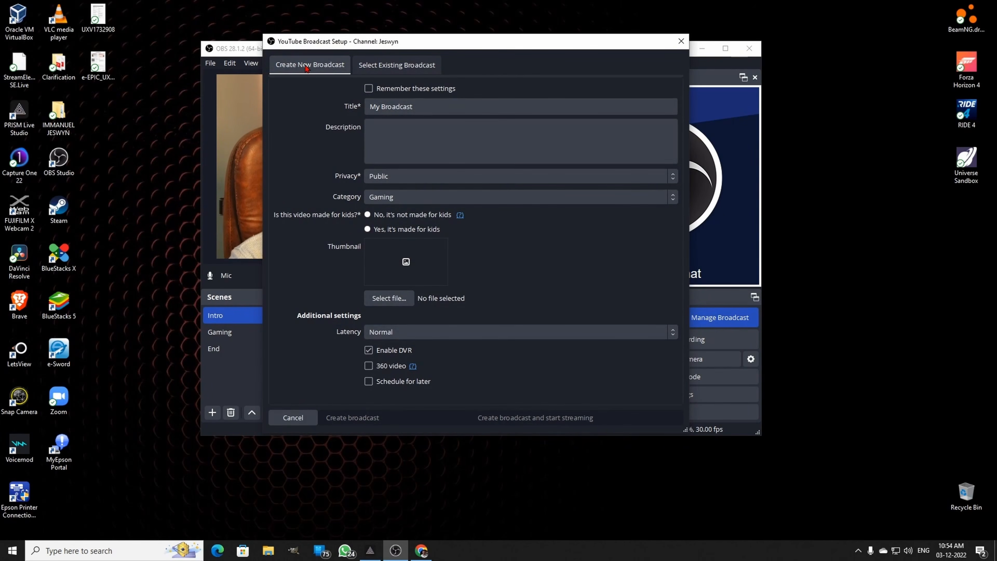
{"action": "left_click", "coordinate": [407, 67]}
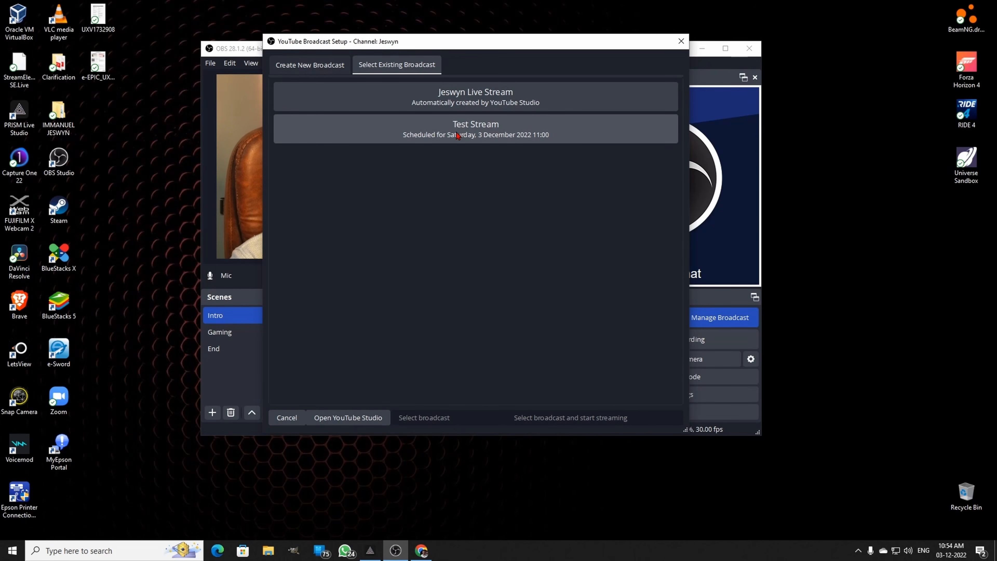
{"action": "left_click", "coordinate": [471, 134]}
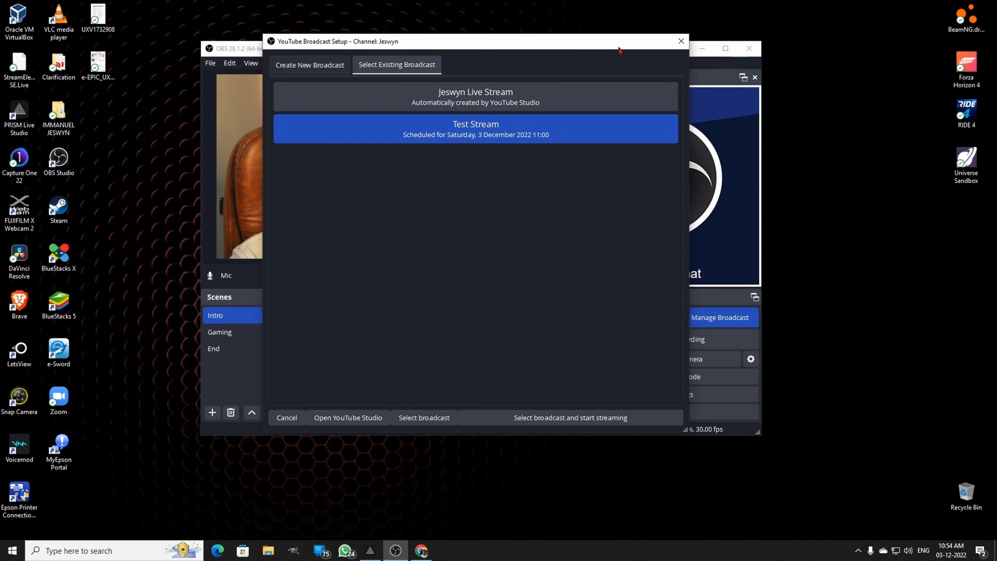
- Move the broadcast setup window aside, examine the form for creating a new broadcast, and return to the existing broadcasts
{"action": "left_click_drag", "start_coordinate": [618, 48], "coordinate": [781, 87]}
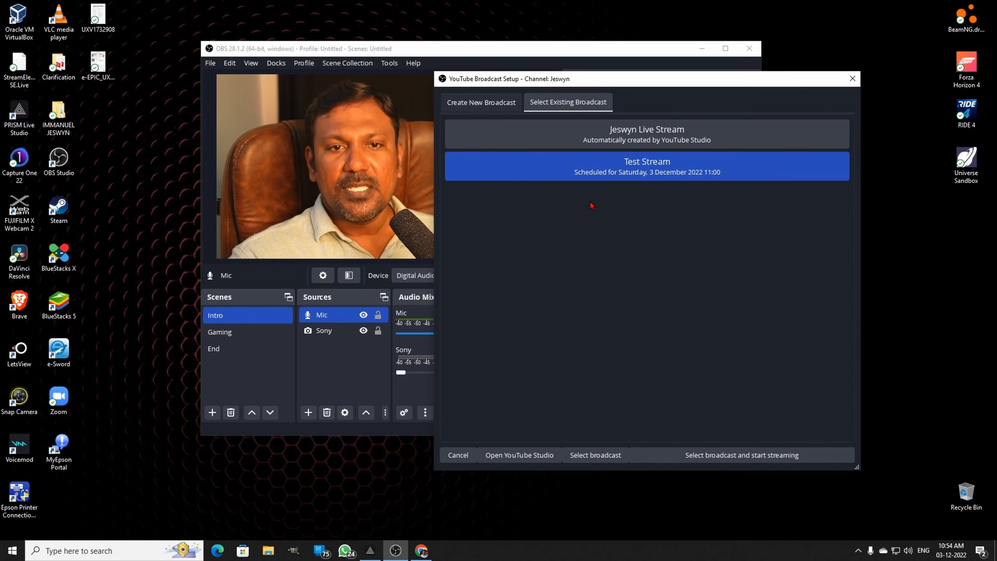
{"action": "left_click", "coordinate": [502, 103]}
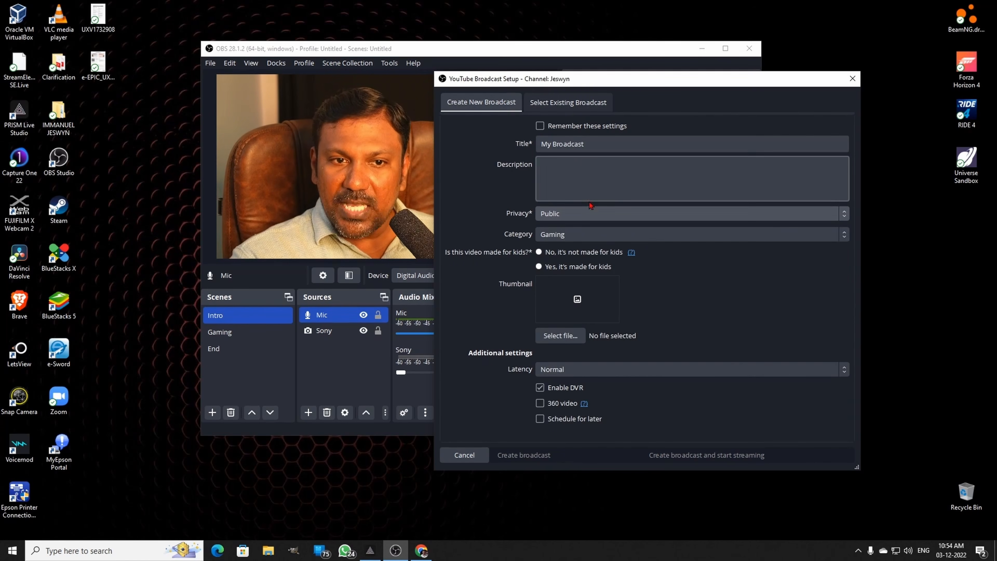
{"action": "left_click", "coordinate": [616, 145]}
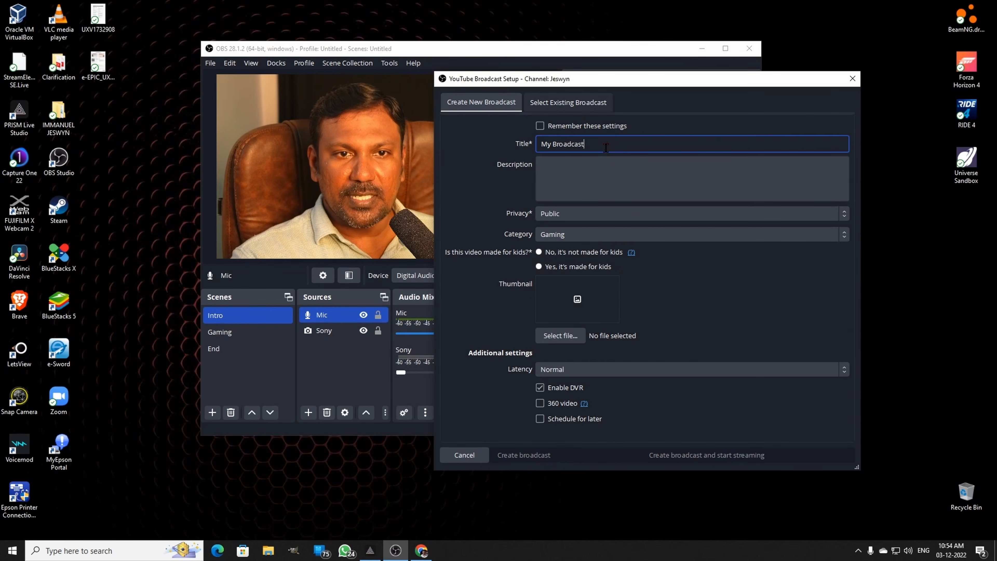
{"action": "left_click", "coordinate": [636, 164]}
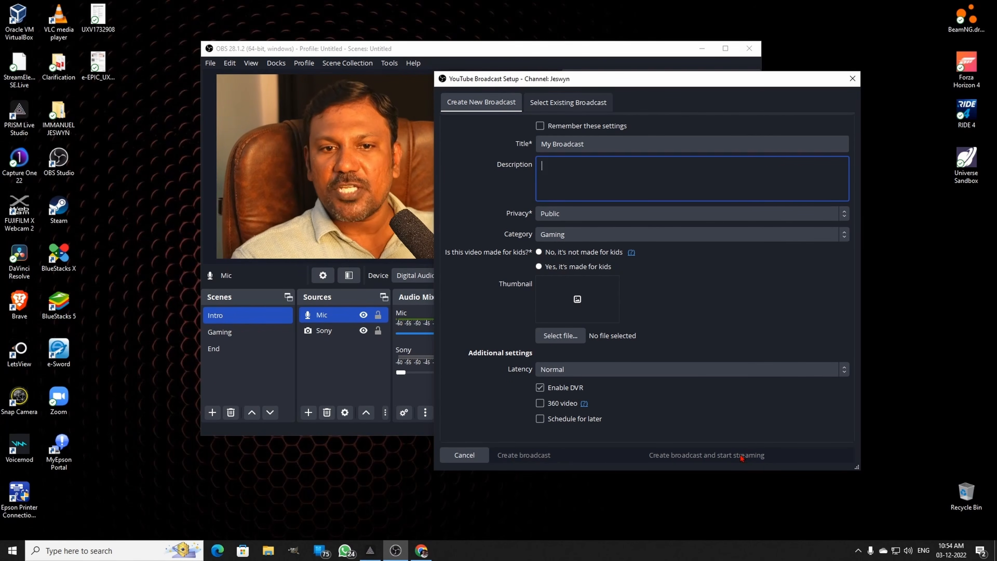
{"action": "left_click", "coordinate": [578, 110]}
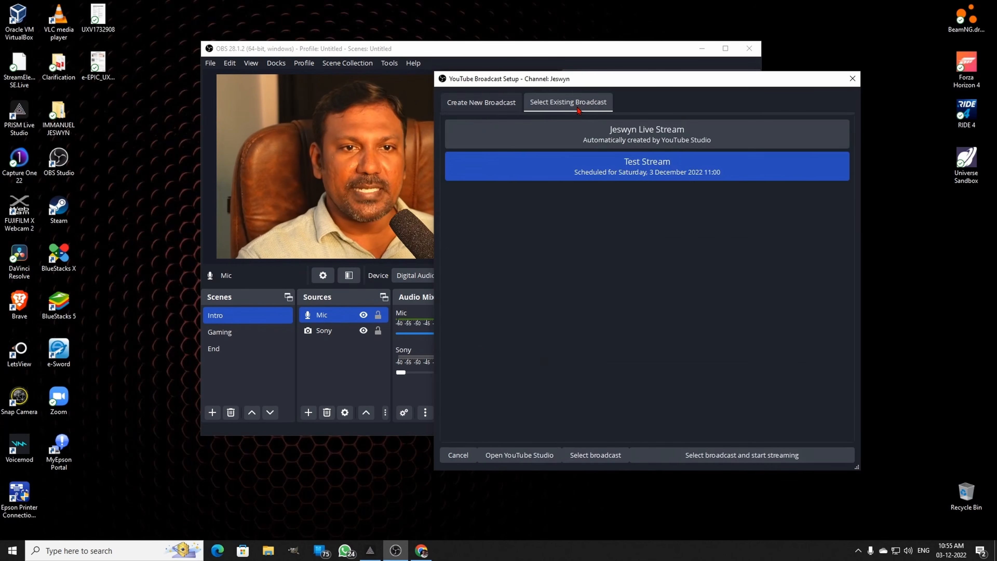
- Look over the new-broadcast form, return to the existing broadcasts, start streaming to Test Stream, and acknowledge the manual start notice
{"action": "left_click", "coordinate": [498, 103]}
{"action": "left_click", "coordinate": [706, 196]}
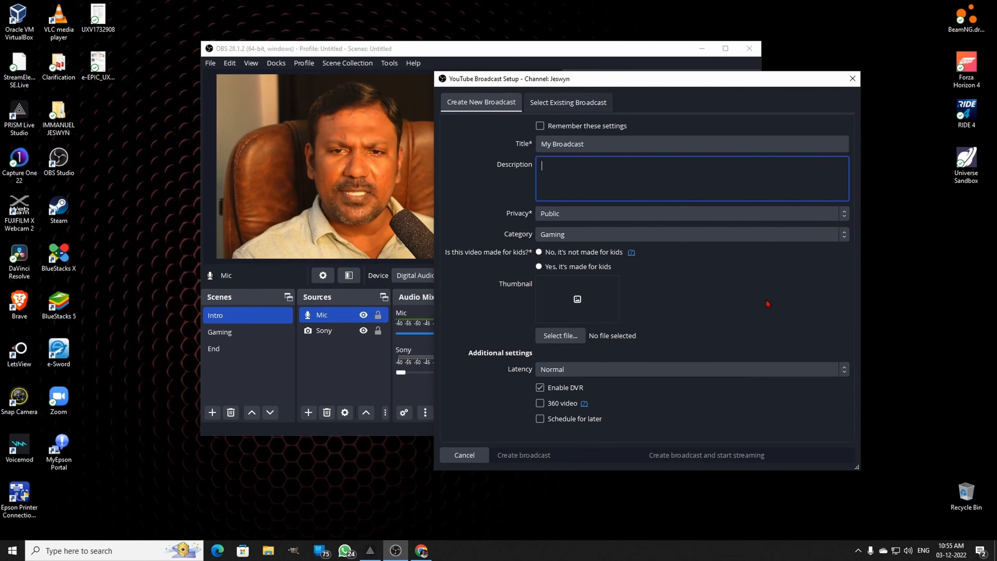
{"action": "left_click", "coordinate": [580, 103]}
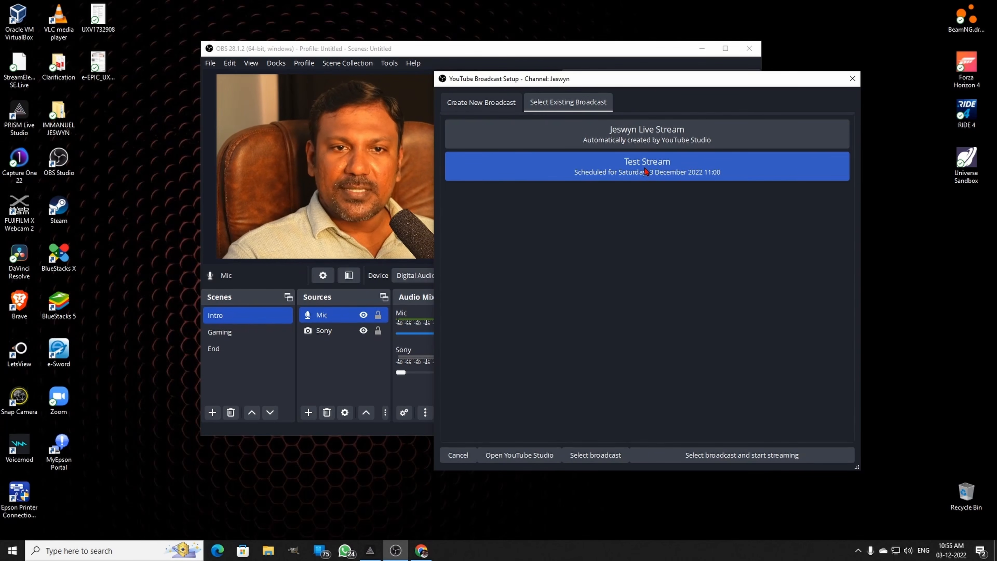
{"action": "left_click", "coordinate": [741, 456]}
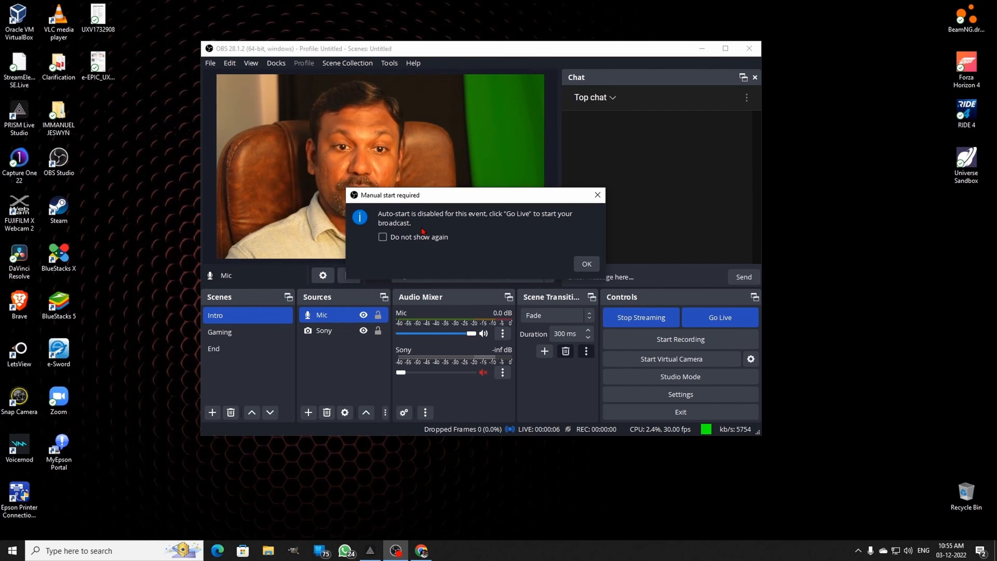
{"action": "left_click", "coordinate": [586, 264]}
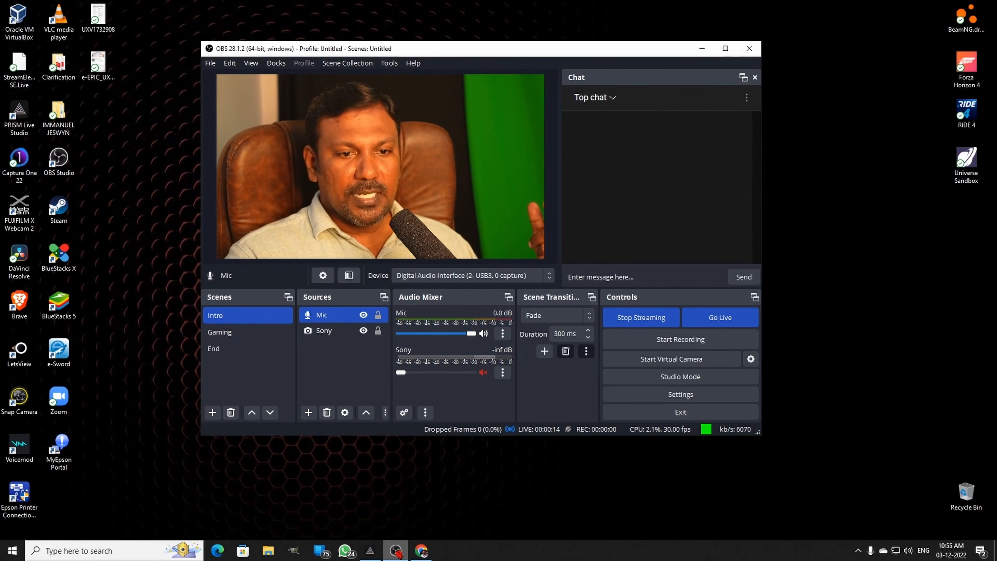
- Switch to YouTube Studio in the browser, dismiss the ready-to-stream tip, and take Test Stream live
{"action": "mouse_move", "coordinate": [427, 556]}
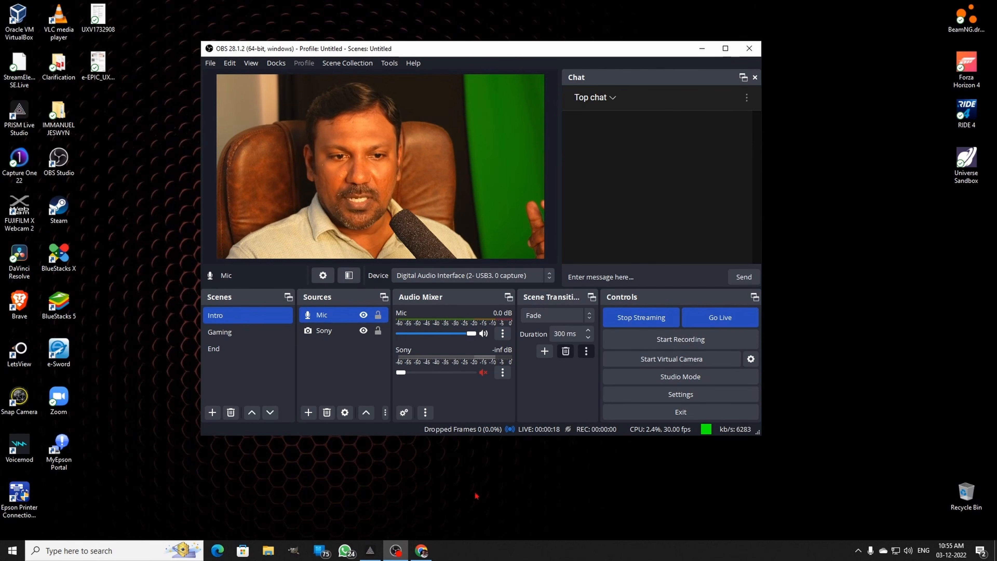
{"action": "left_click", "coordinate": [421, 550]}
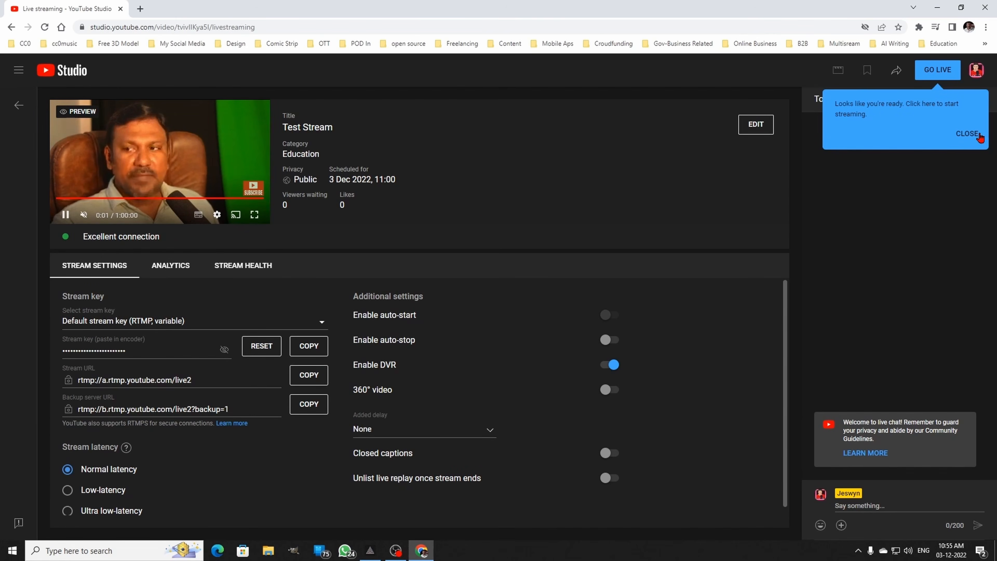
{"action": "left_click", "coordinate": [970, 135]}
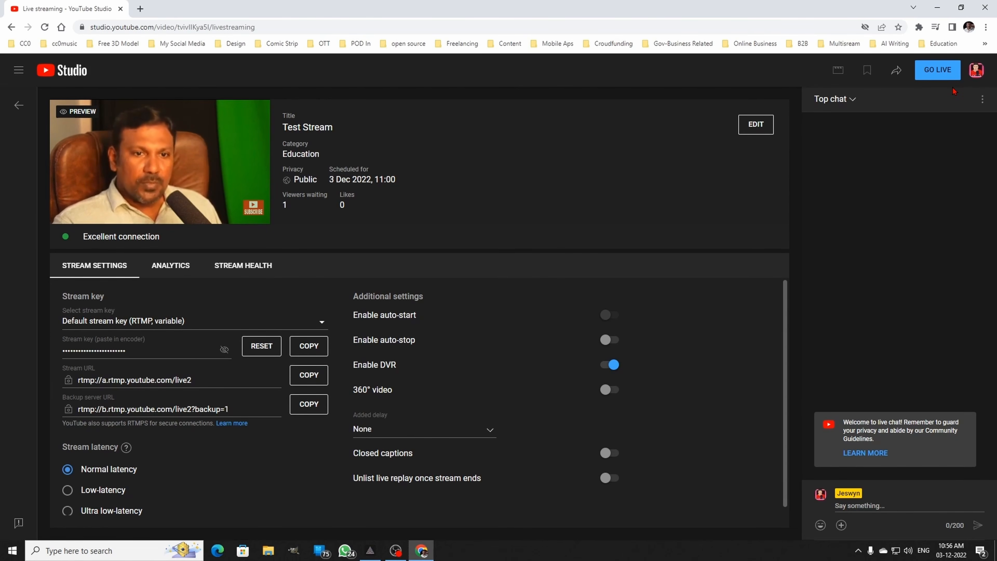
{"action": "left_click", "coordinate": [937, 72]}
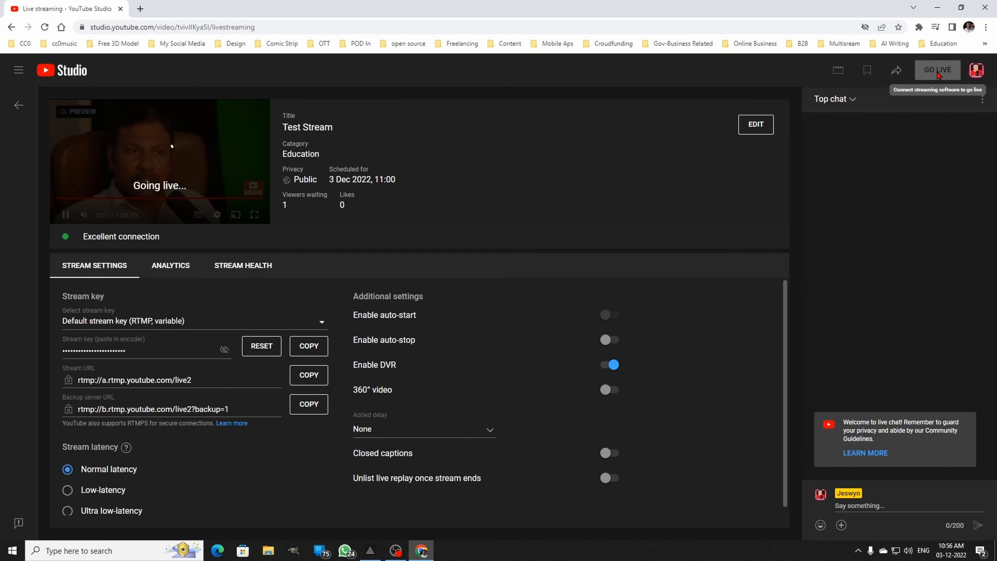
- Alternate between OBS Studio and YouTube Studio to compare the Intro scene with the live stream preview
{"action": "left_click", "coordinate": [396, 551]}
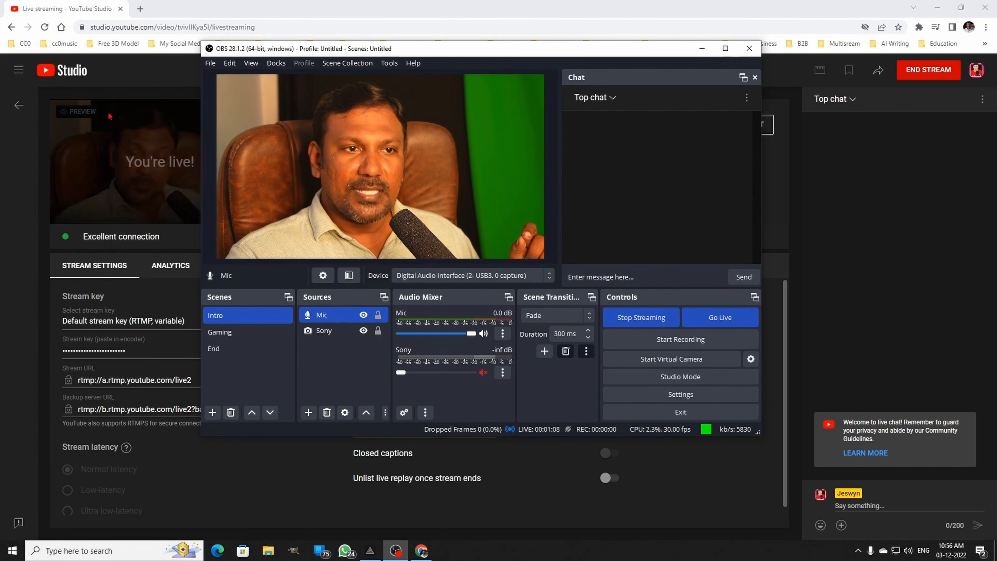
{"action": "left_click", "coordinate": [171, 164]}
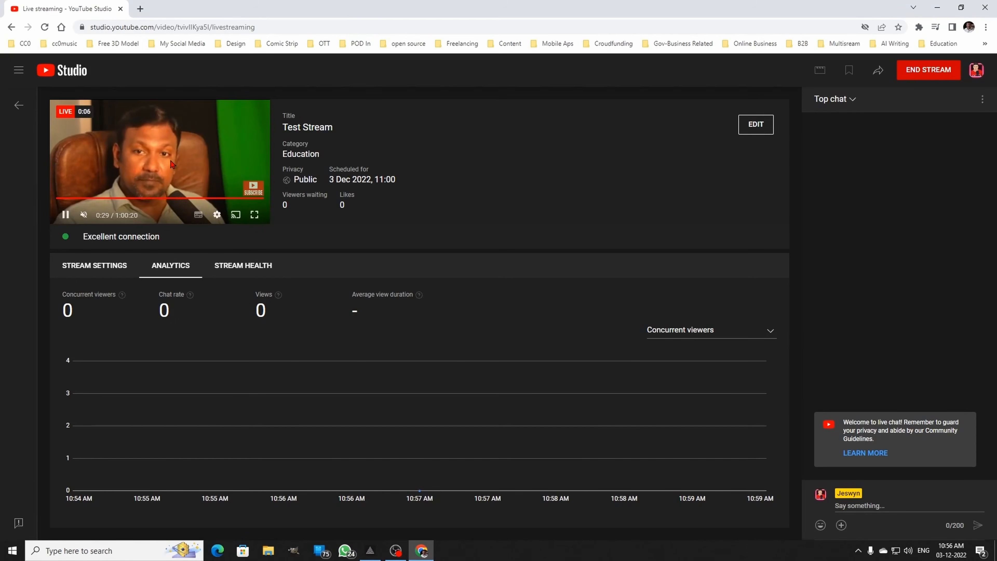
{"action": "left_click", "coordinate": [394, 551]}
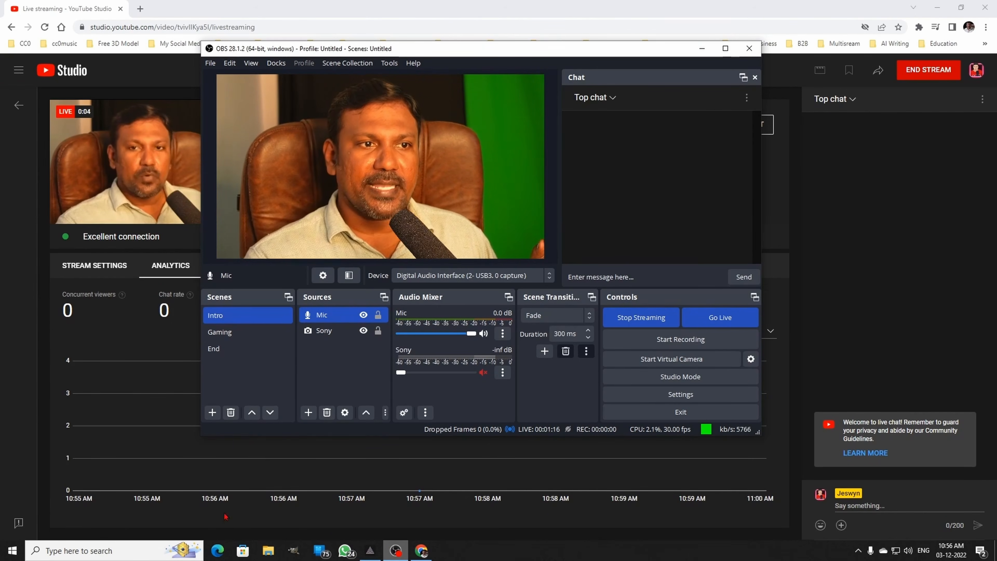
{"action": "left_click", "coordinate": [27, 200]}
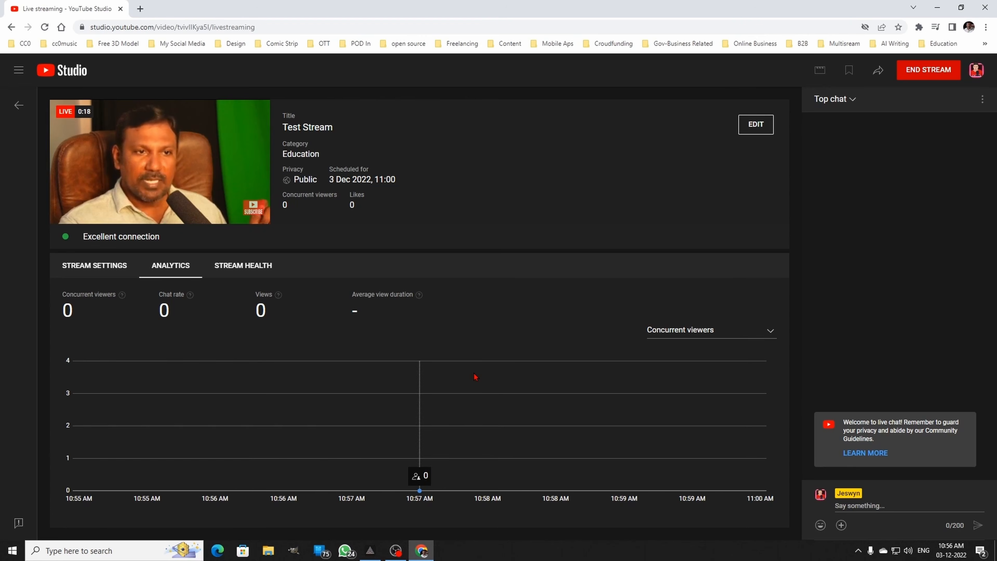
{"action": "mouse_move", "coordinate": [235, 222]}
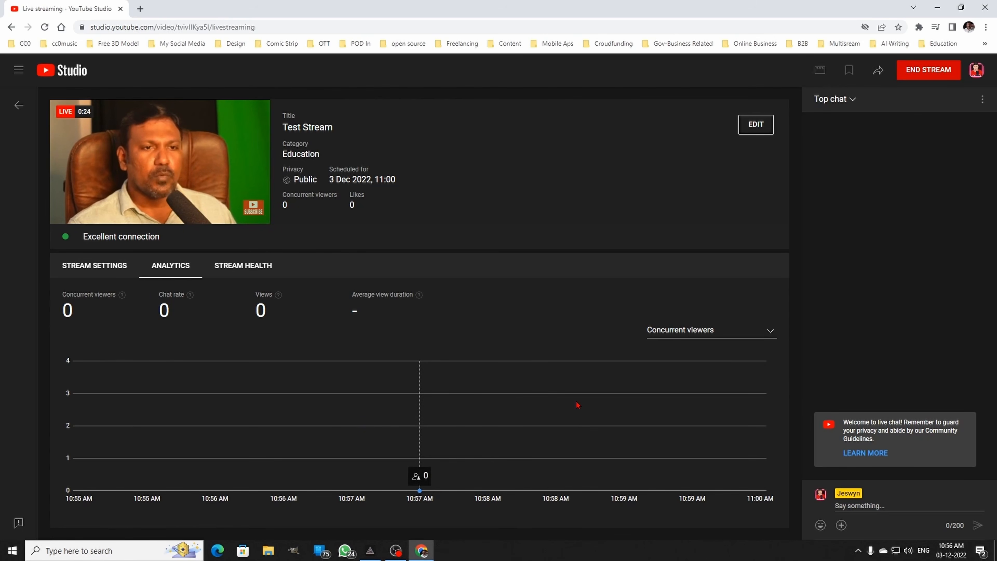
- Switch to OBS Studio, change the live scene from Intro to Gaming, and check the stream preview in YouTube Studio
{"action": "left_click", "coordinate": [397, 551]}
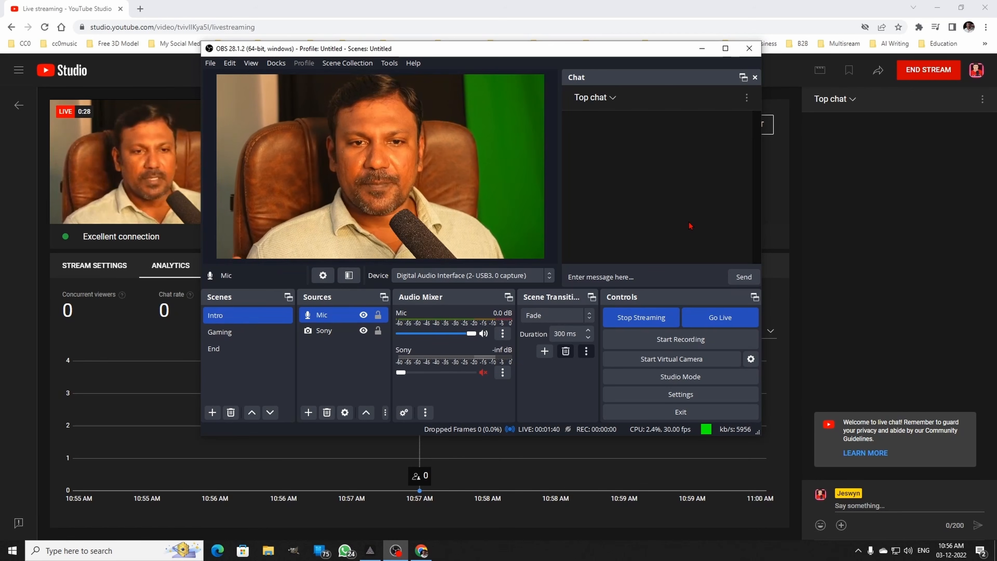
{"action": "left_click", "coordinate": [262, 317]}
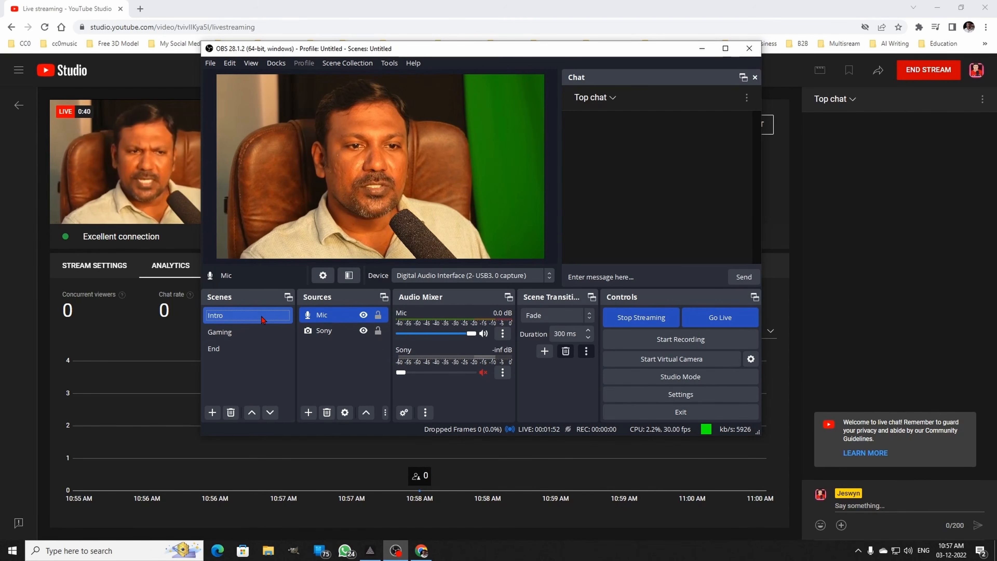
{"action": "left_click", "coordinate": [258, 334]}
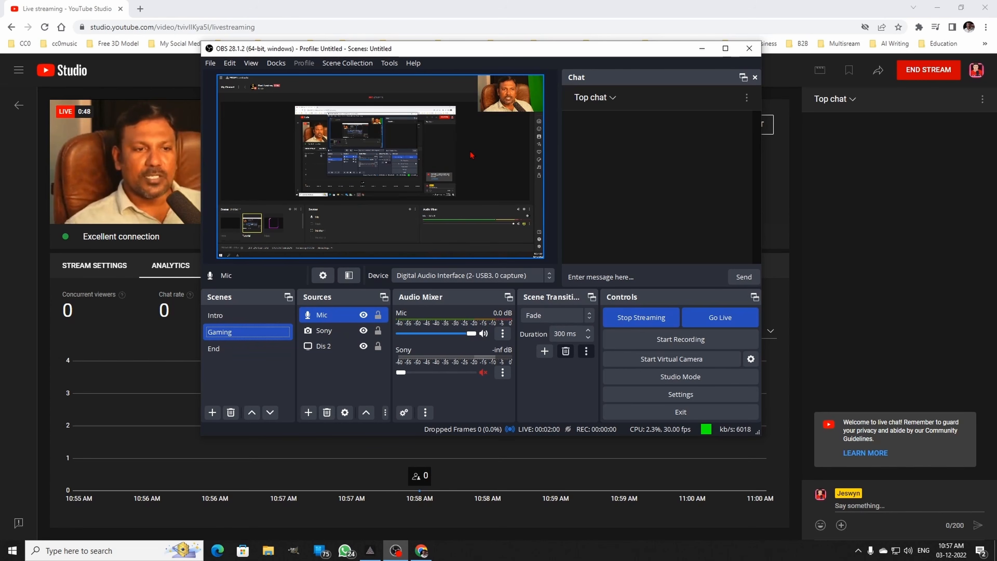
{"action": "left_click", "coordinate": [413, 15]}
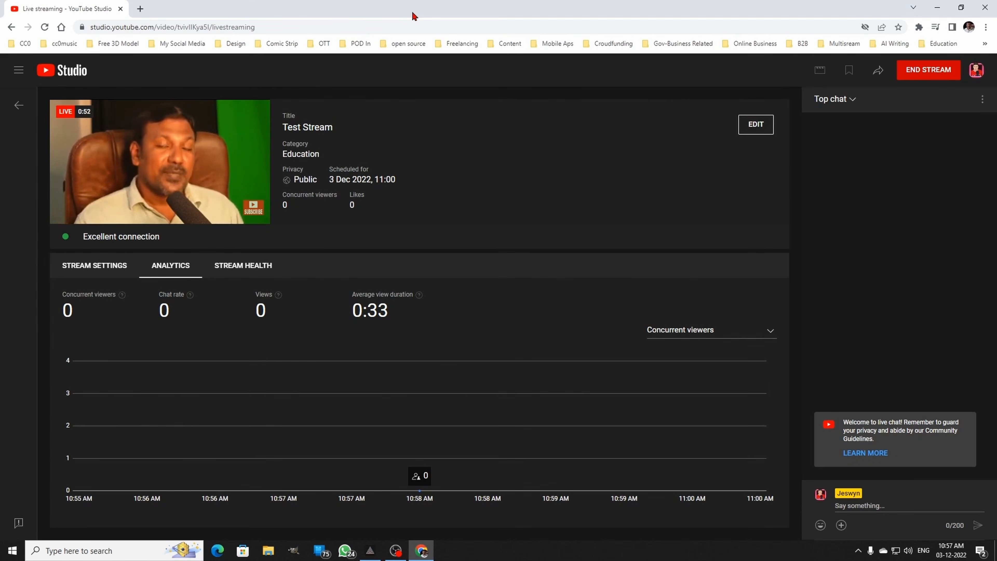
{"action": "mouse_move", "coordinate": [170, 159]}
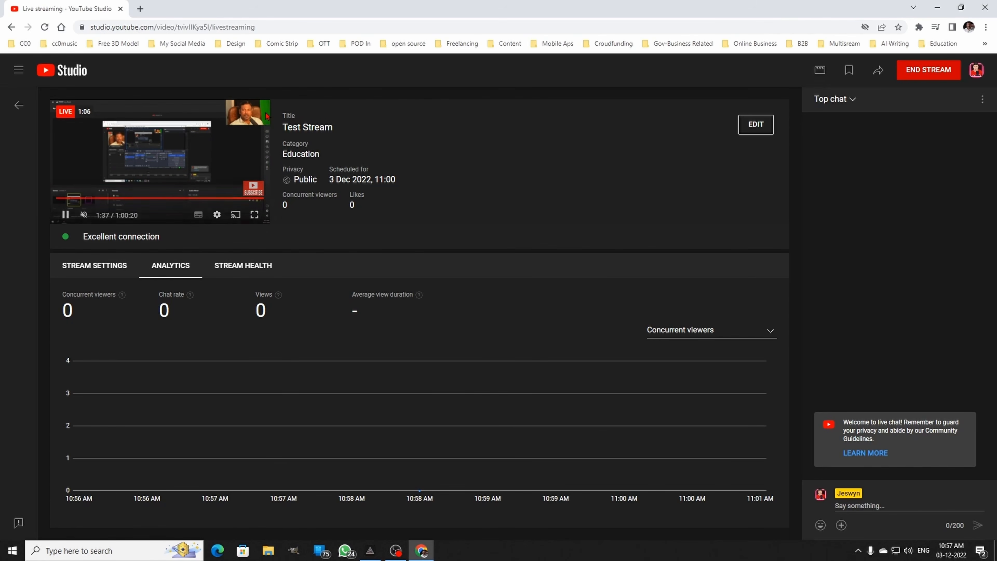
- Compare the Gaming scene in OBS Studio with the live player in YouTube Studio
{"action": "mouse_move", "coordinate": [396, 550]}
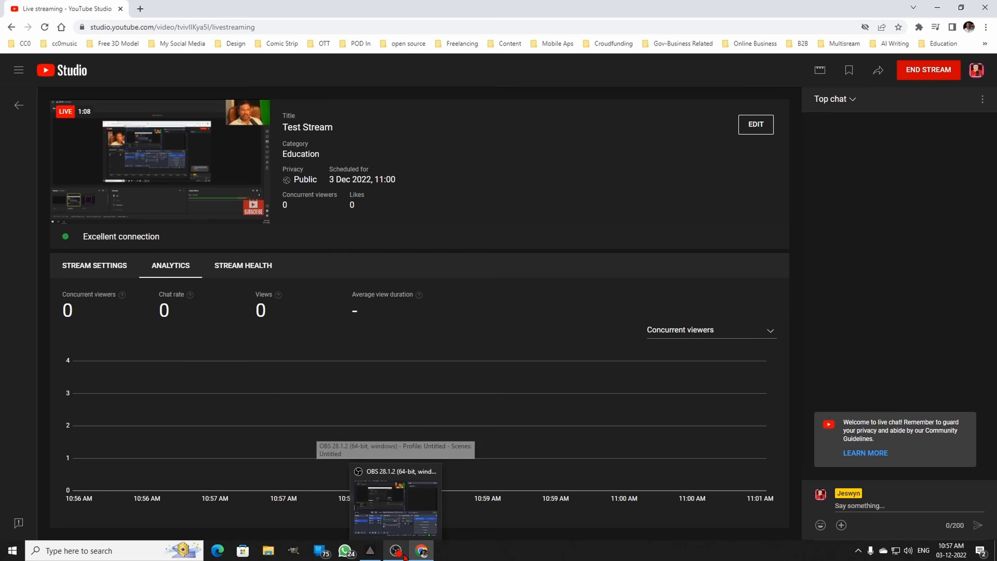
{"action": "left_click", "coordinate": [396, 518]}
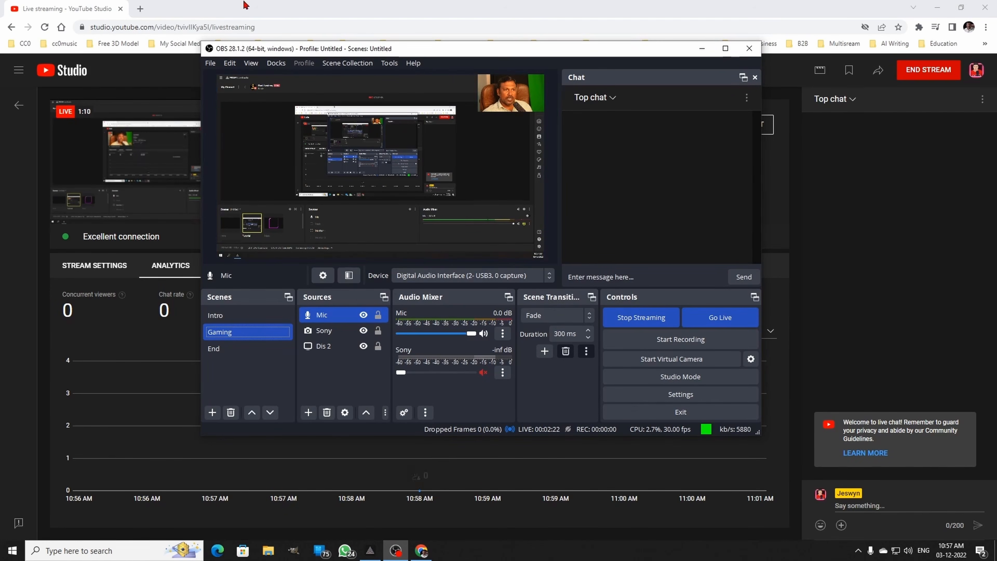
{"action": "left_click", "coordinate": [242, 10]}
{"action": "mouse_move", "coordinate": [212, 154]}
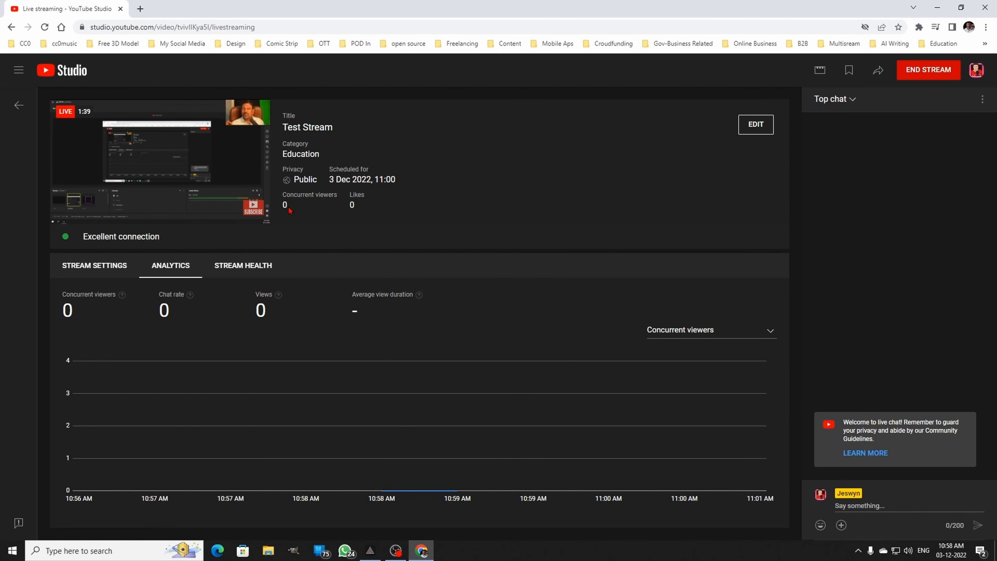
- Look at the chat dock in OBS Studio, return to YouTube Studio, and post "Hi I like your video" in the live chat
{"action": "left_click", "coordinate": [396, 551]}
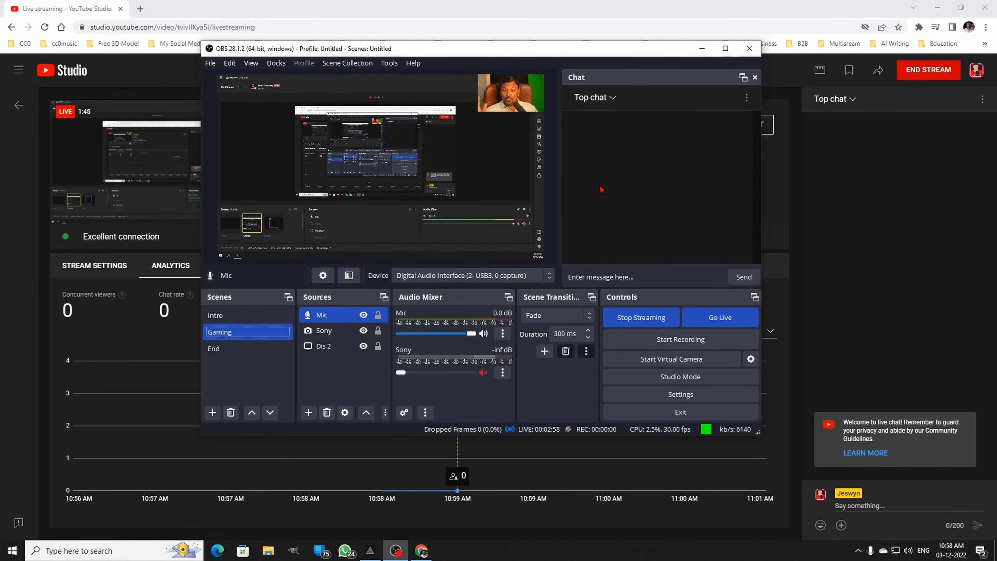
{"action": "left_click", "coordinate": [763, 15]}
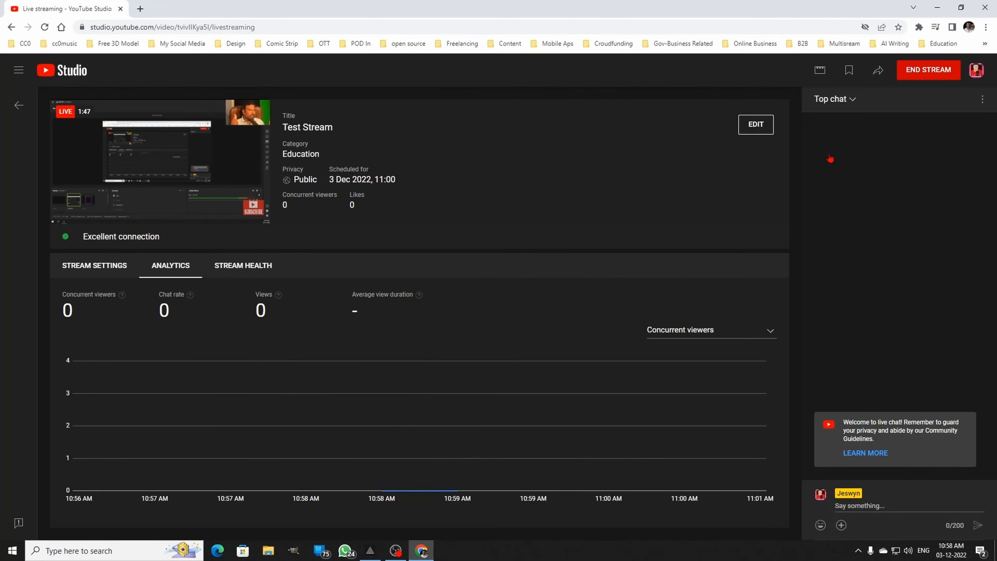
{"action": "left_click", "coordinate": [892, 503]}
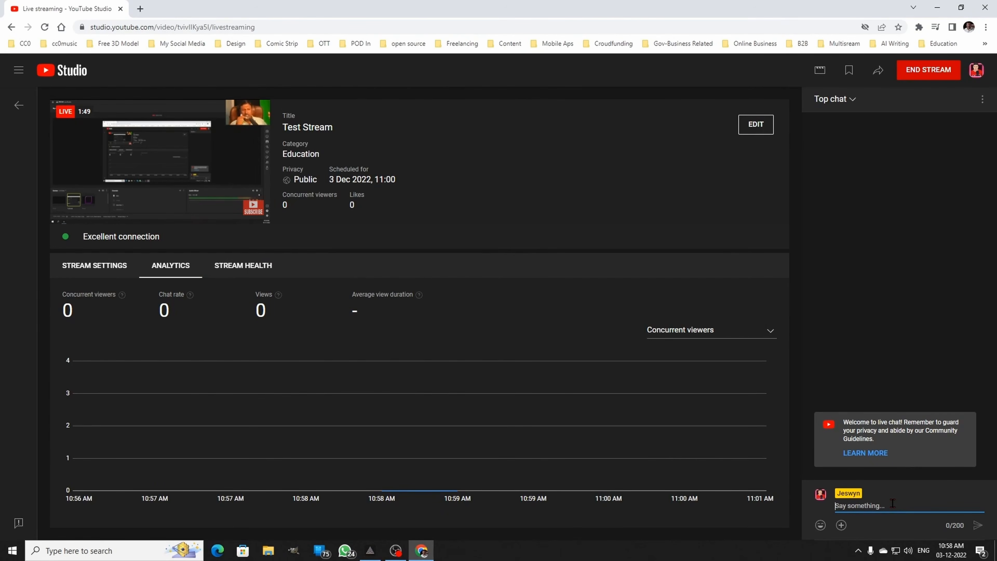
{"action": "type", "text": "Hi I like your"}
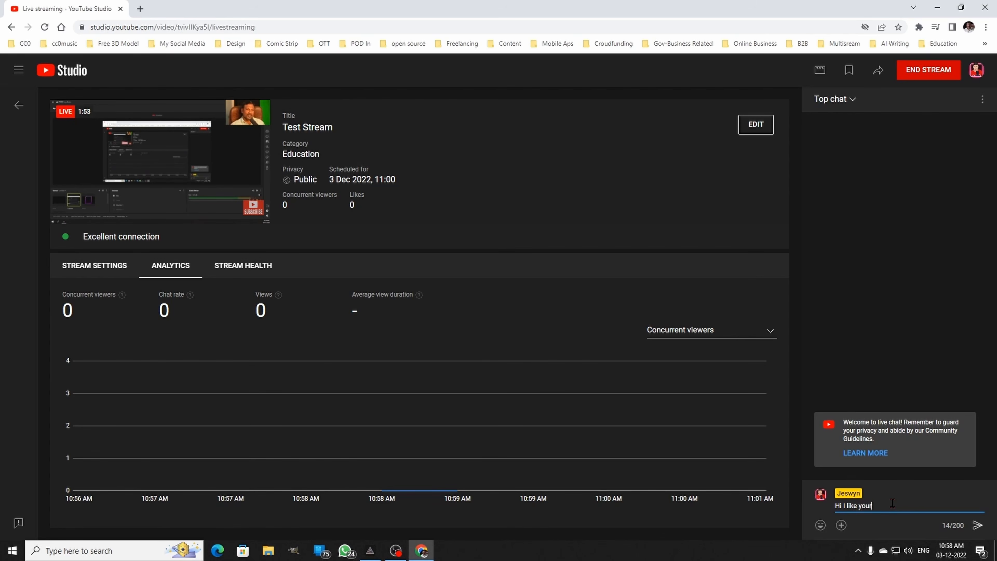
{"action": "type", "text": " video"}
{"action": "key", "text": "Return"}
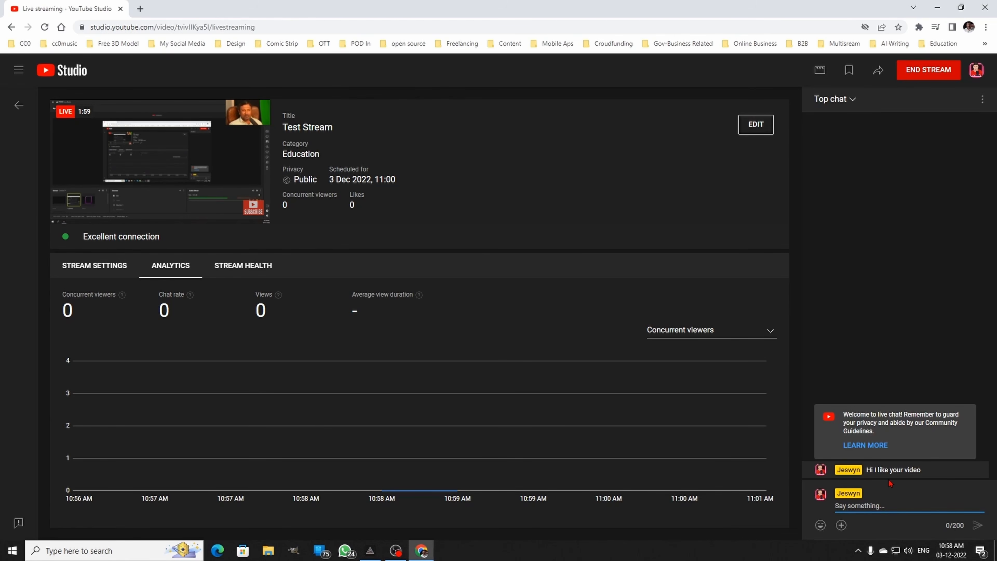
- Switch to OBS Studio, read the new chat message, minimise the browser, and send the reply "Thank You" from the chat dock
{"action": "left_click", "coordinate": [397, 551]}
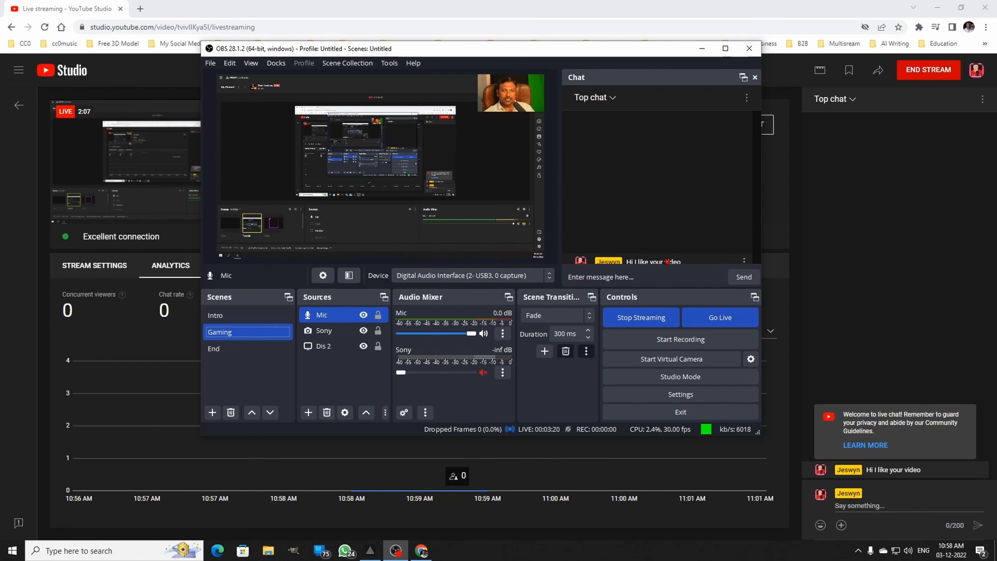
{"action": "left_click_drag", "start_coordinate": [629, 80], "coordinate": [736, 125]}
{"action": "left_click", "coordinate": [663, 277]}
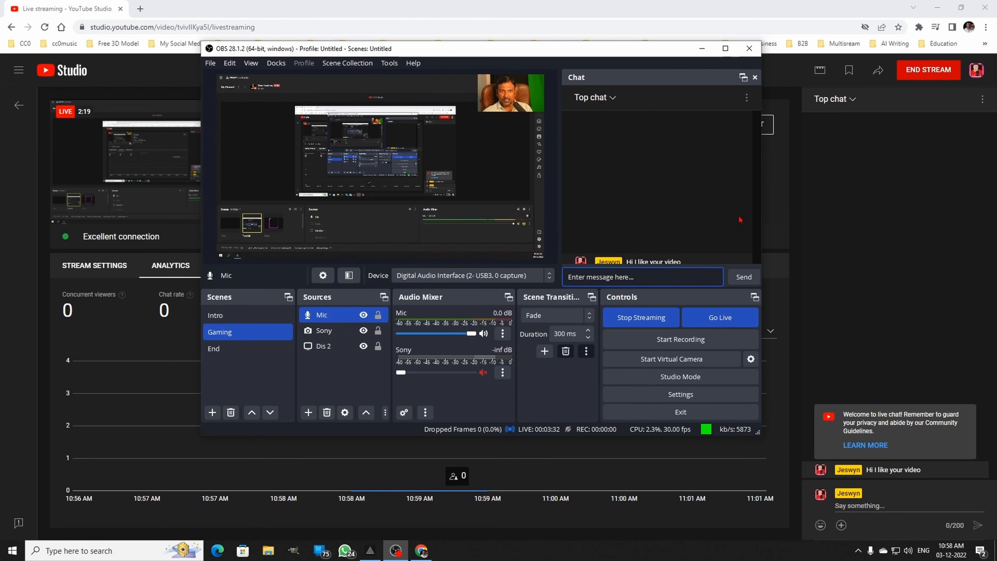
{"action": "left_click", "coordinate": [937, 11]}
{"action": "left_click", "coordinate": [681, 280]}
{"action": "type", "text": "Thank "}
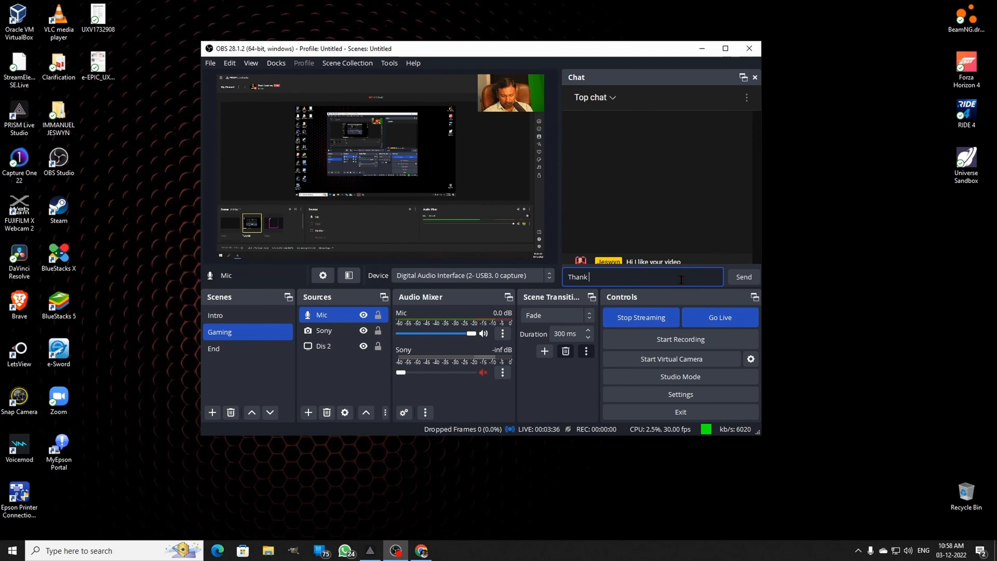
{"action": "type", "text": "You"}
{"action": "key", "text": "Return"}
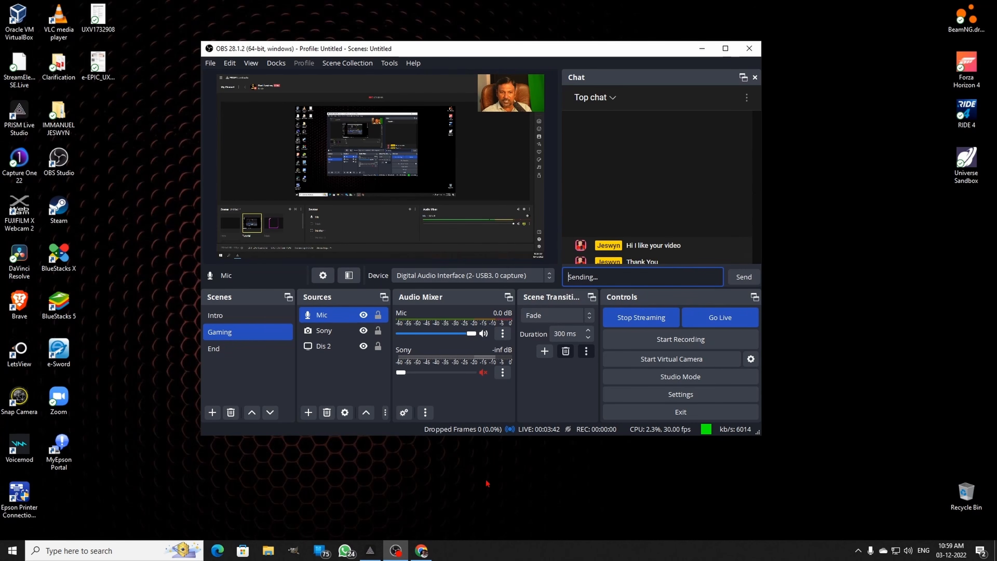
- Check the reply in YouTube Studio's live chat, return to OBS Studio, and switch the live scene to End
{"action": "left_click", "coordinate": [427, 553]}
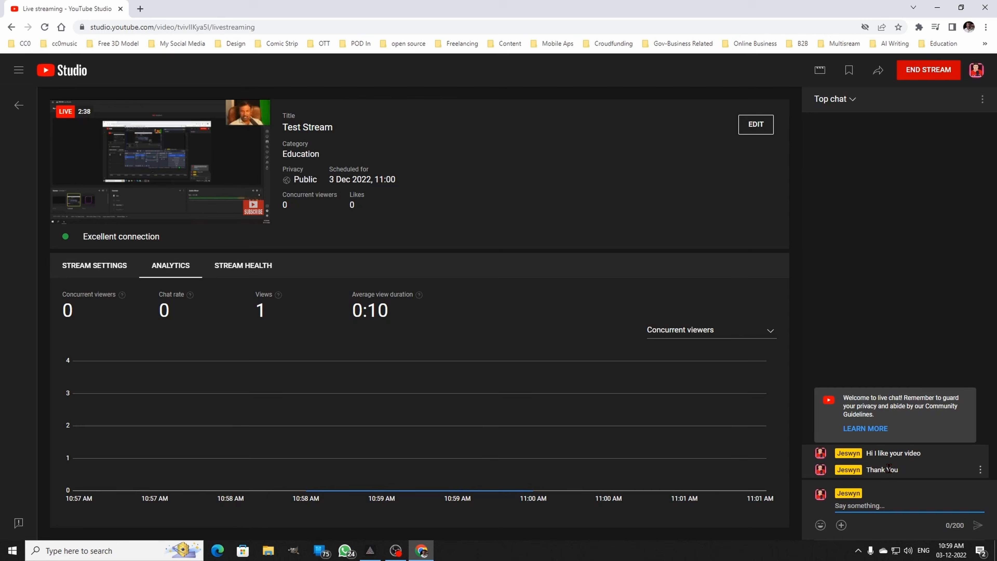
{"action": "left_click", "coordinate": [401, 552]}
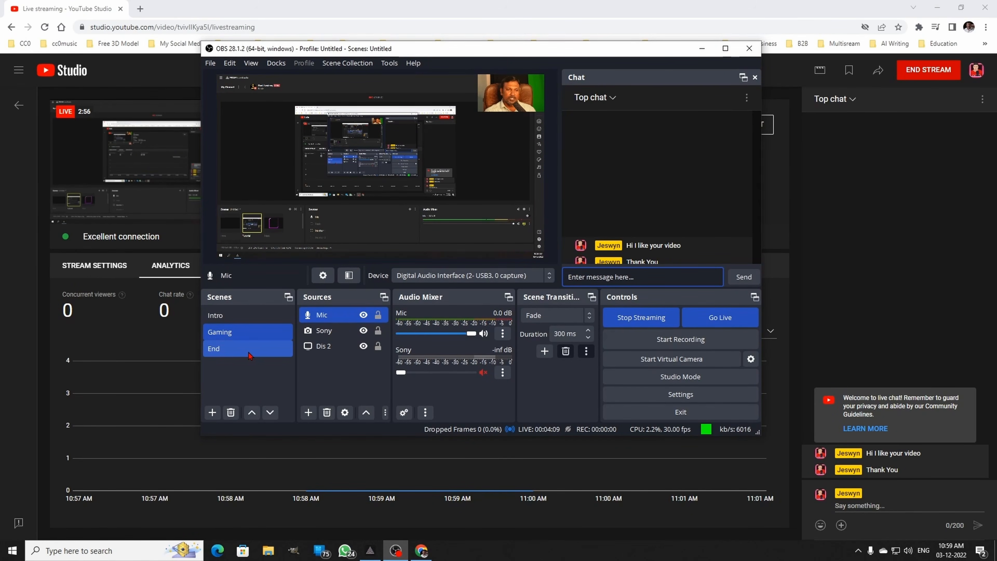
{"action": "left_click", "coordinate": [248, 350]}
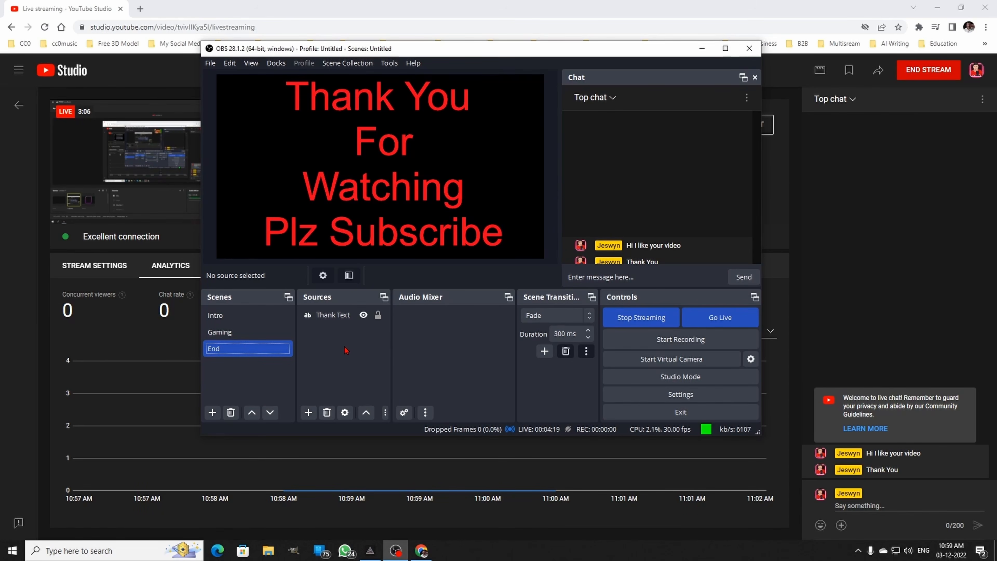
- Return to YouTube Studio, check the End scene in the stream preview, and end Test Stream, confirming the prompt
{"action": "left_click", "coordinate": [132, 77]}
{"action": "mouse_move", "coordinate": [205, 167]}
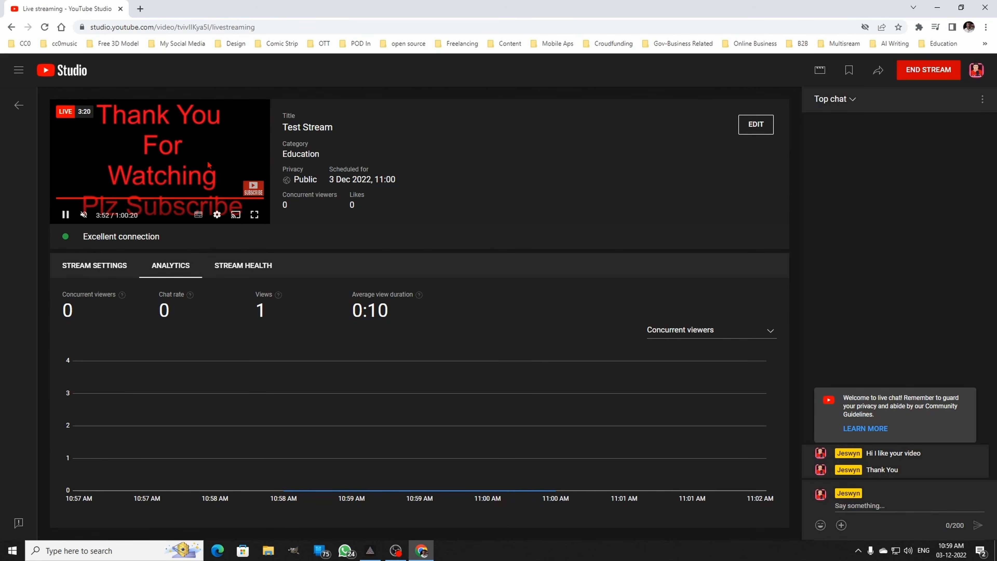
{"action": "left_click", "coordinate": [919, 74]}
{"action": "left_click", "coordinate": [593, 344]}
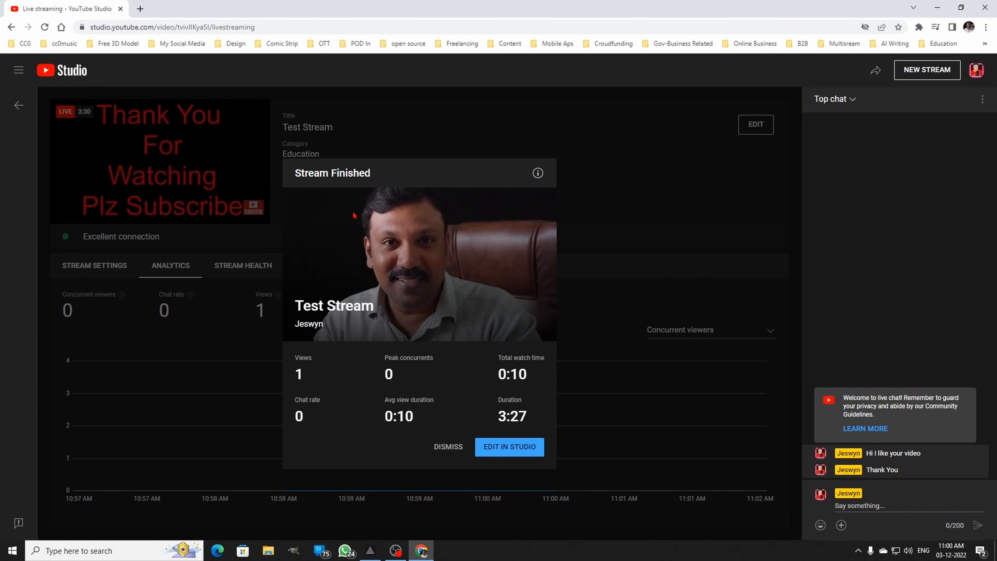
- Switch to OBS Studio and stop streaming
{"action": "left_click", "coordinate": [395, 550]}
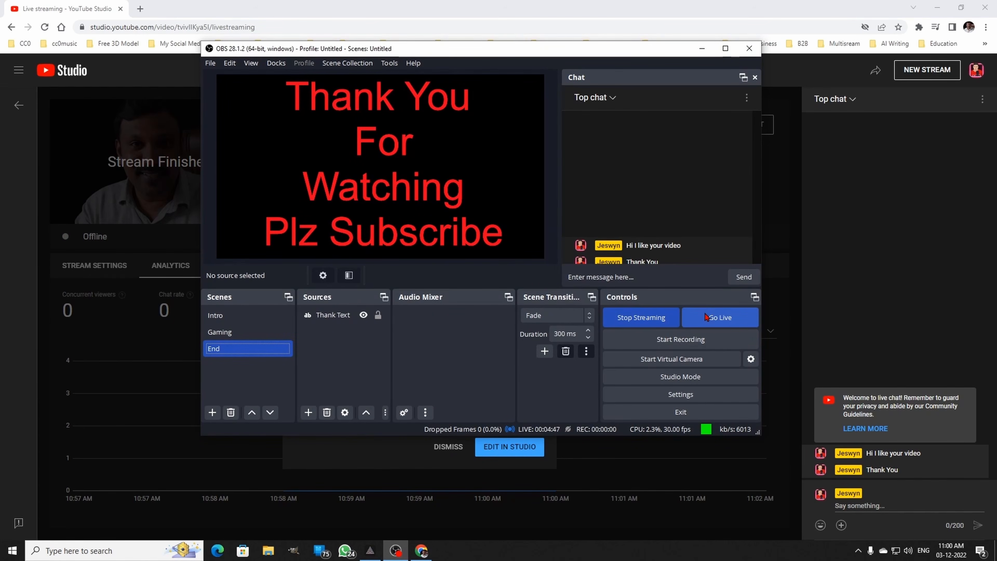
{"action": "left_click", "coordinate": [651, 322]}
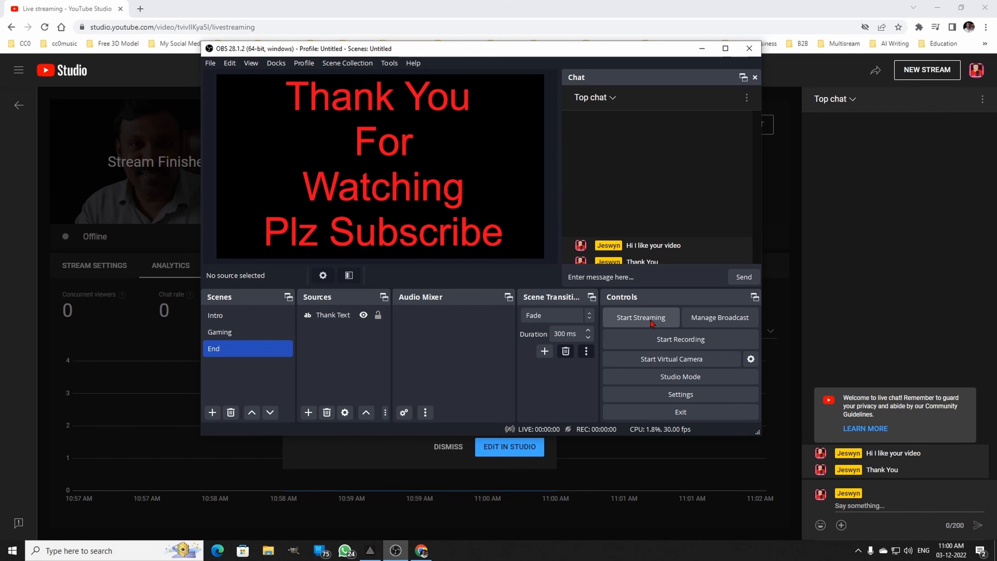
- Record a short clip that starts on the Intro scene and switches to Gaming and End, and stop the recording
{"action": "left_click", "coordinate": [269, 317]}
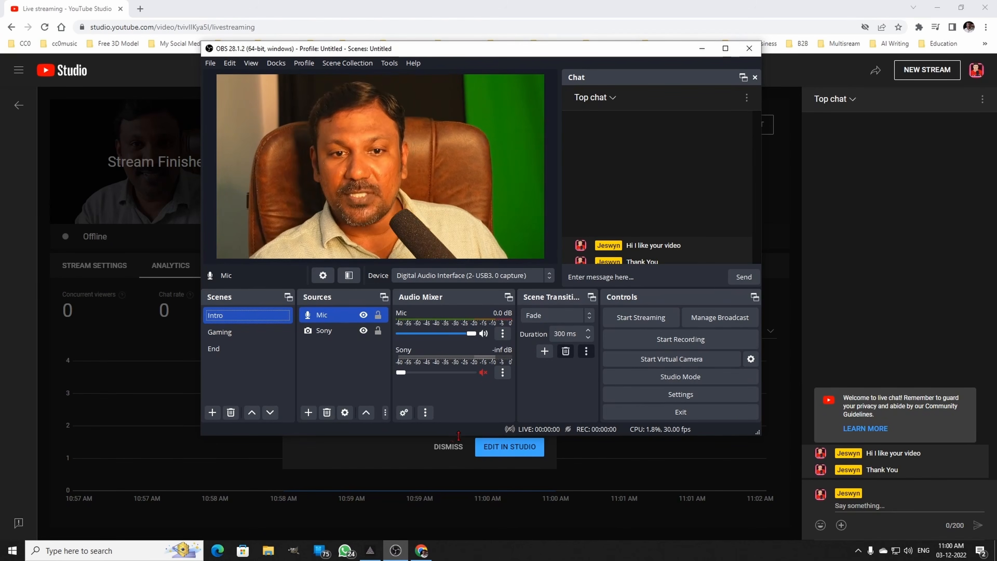
{"action": "left_click", "coordinate": [695, 341]}
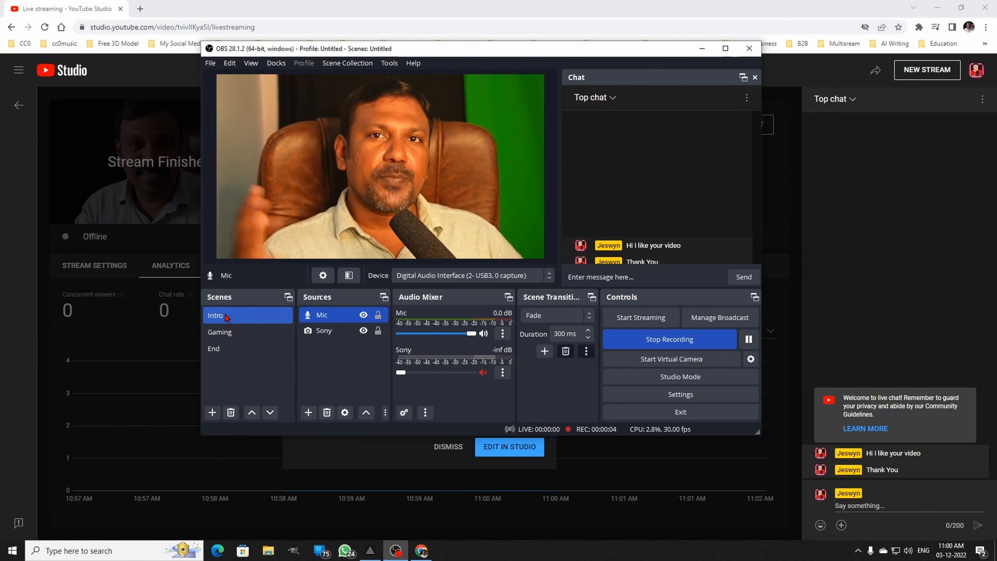
{"action": "left_click", "coordinate": [221, 332]}
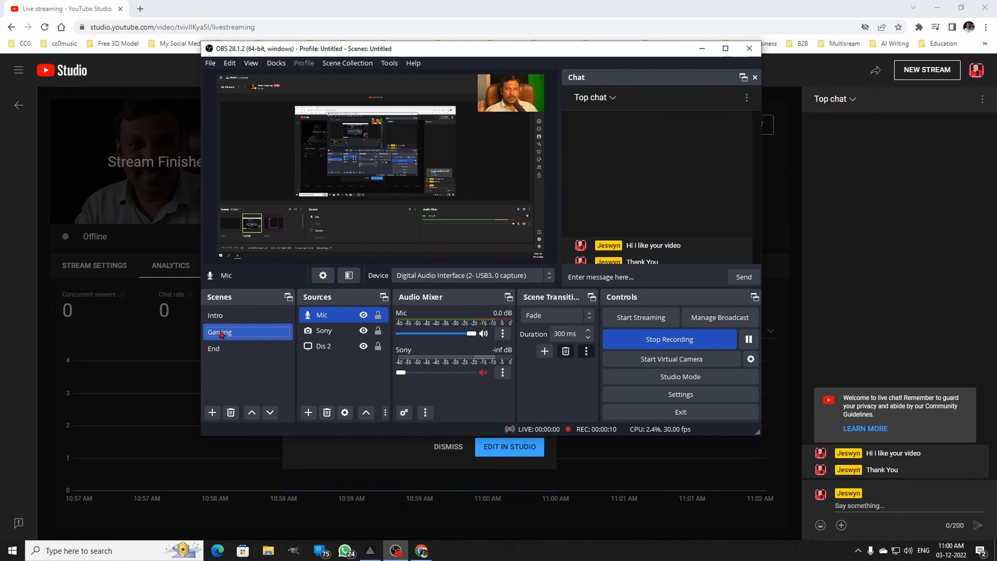
{"action": "left_click", "coordinate": [225, 350]}
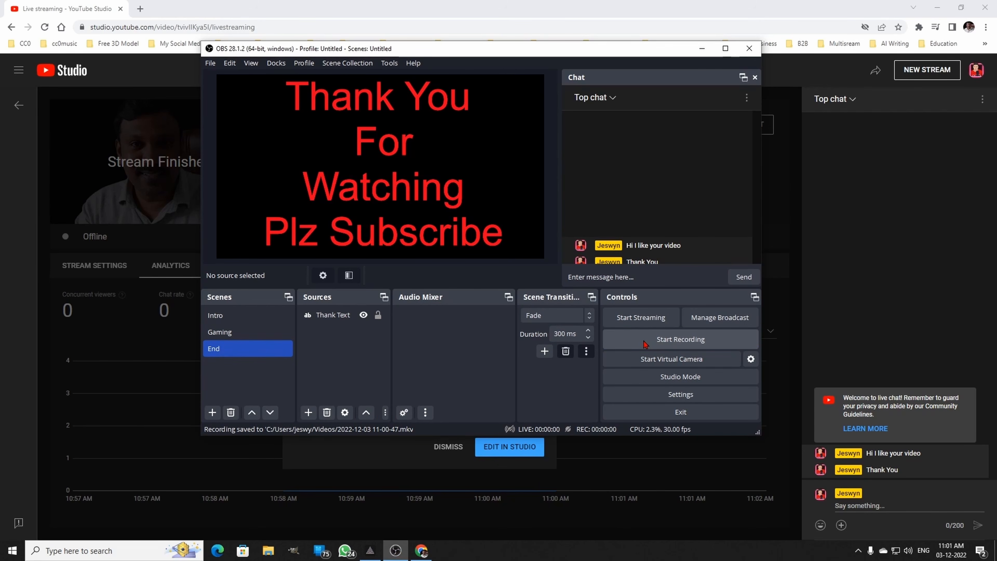
{"action": "left_click", "coordinate": [268, 551]}
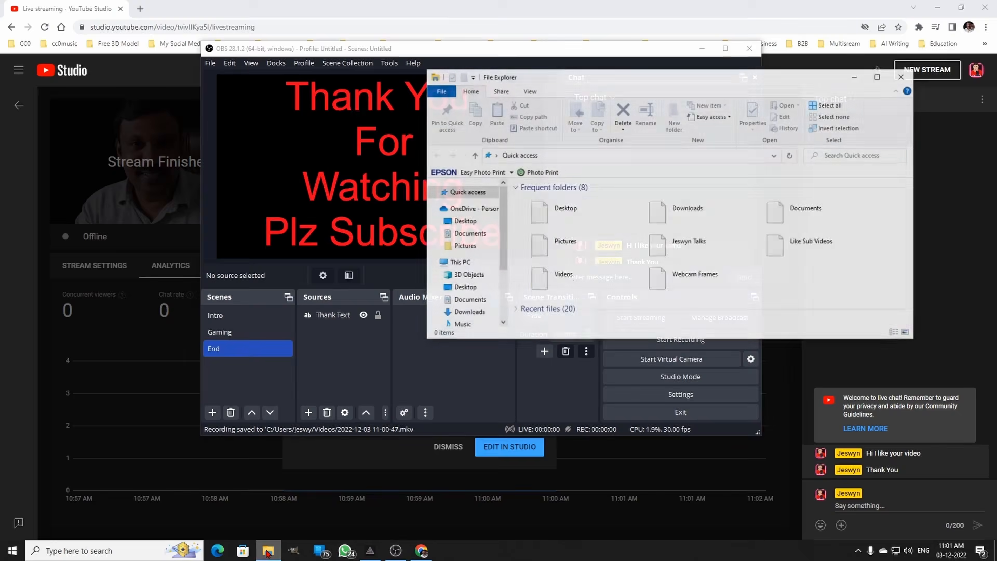
{"action": "scroll", "coordinate": [464, 311], "scroll_direction": "down", "scroll_amount": 2}
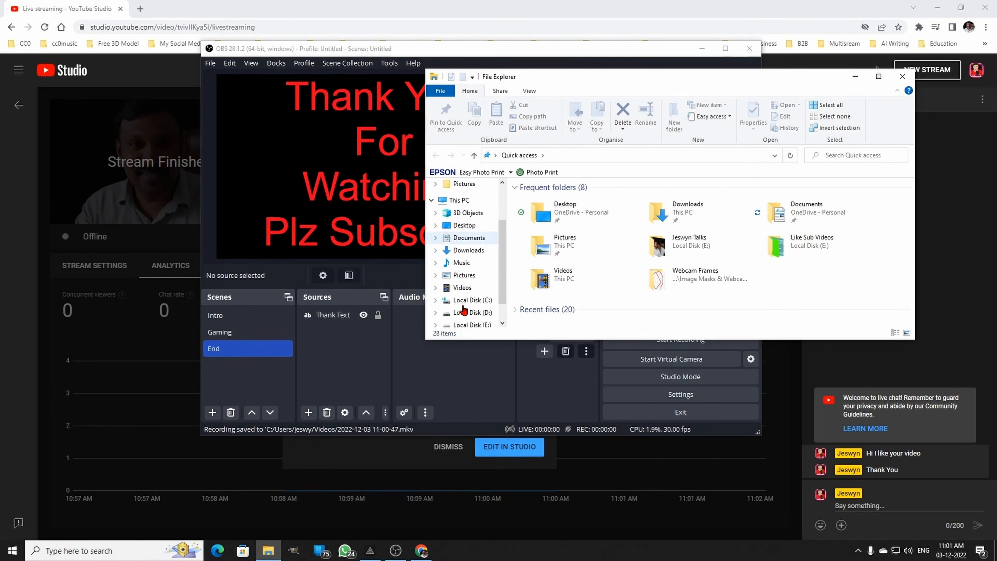
{"action": "left_click", "coordinate": [462, 287]}
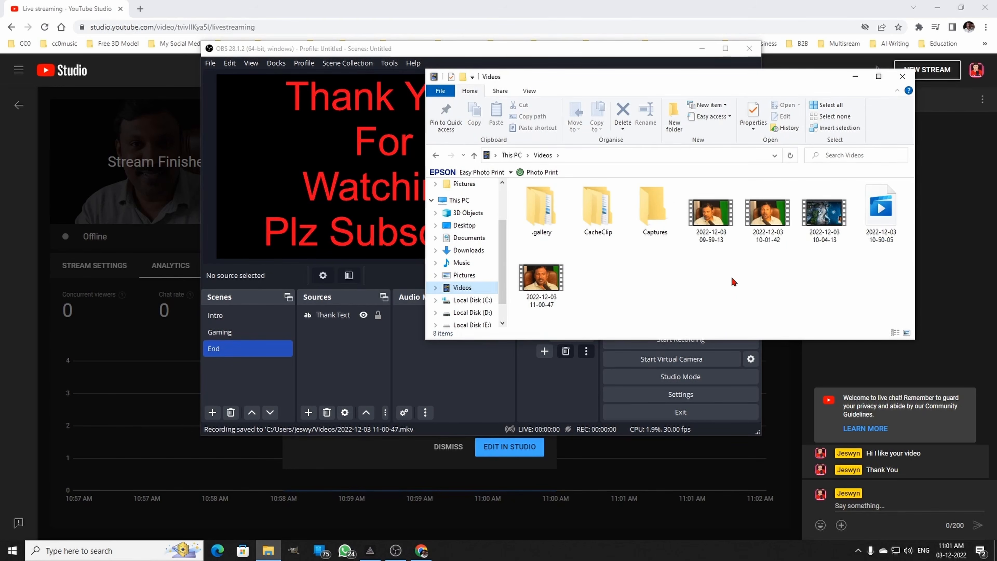
{"action": "right_click", "coordinate": [767, 277]}
{"action": "left_click", "coordinate": [728, 314]}
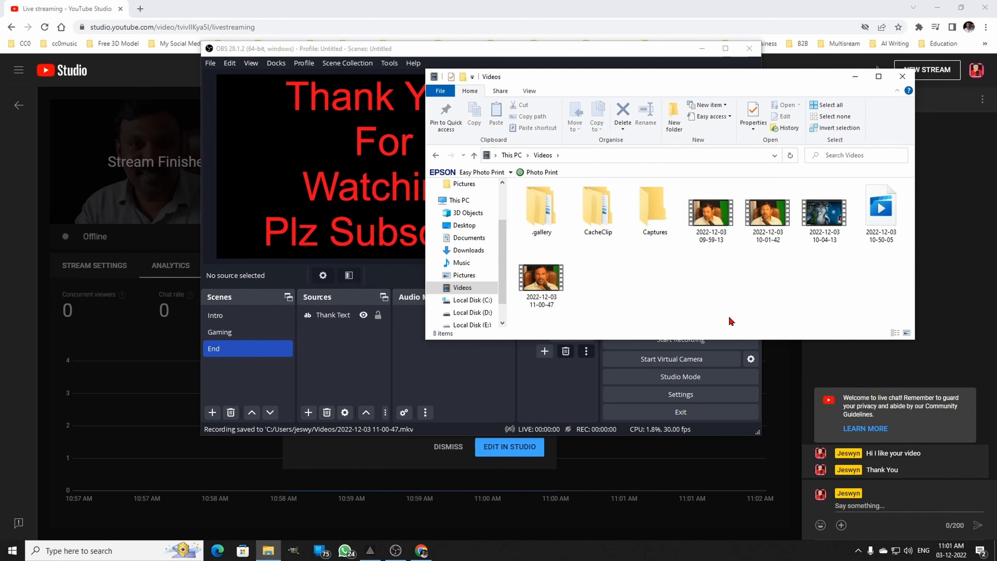
{"action": "left_click", "coordinate": [548, 279]}
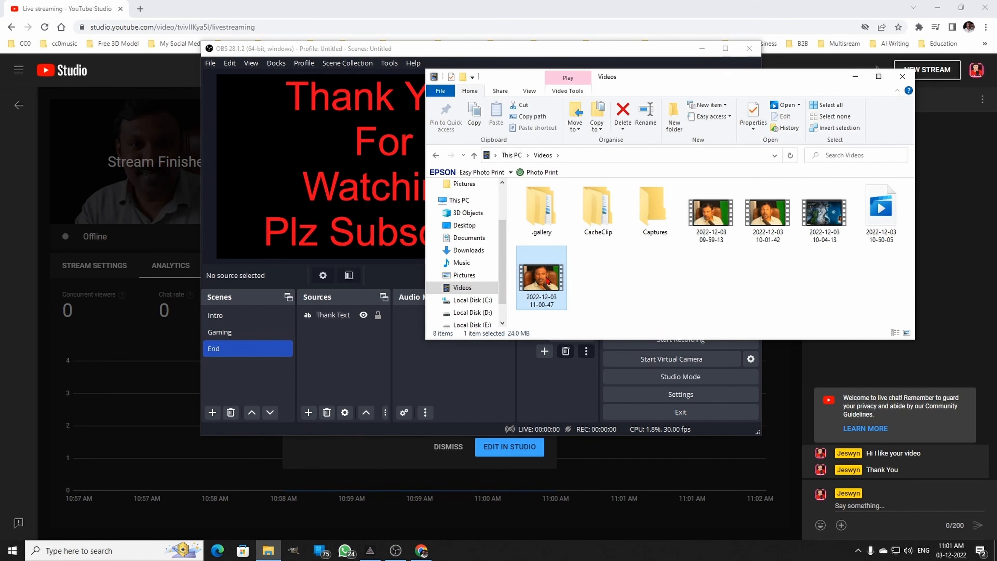
{"action": "double_click", "coordinate": [548, 279]}
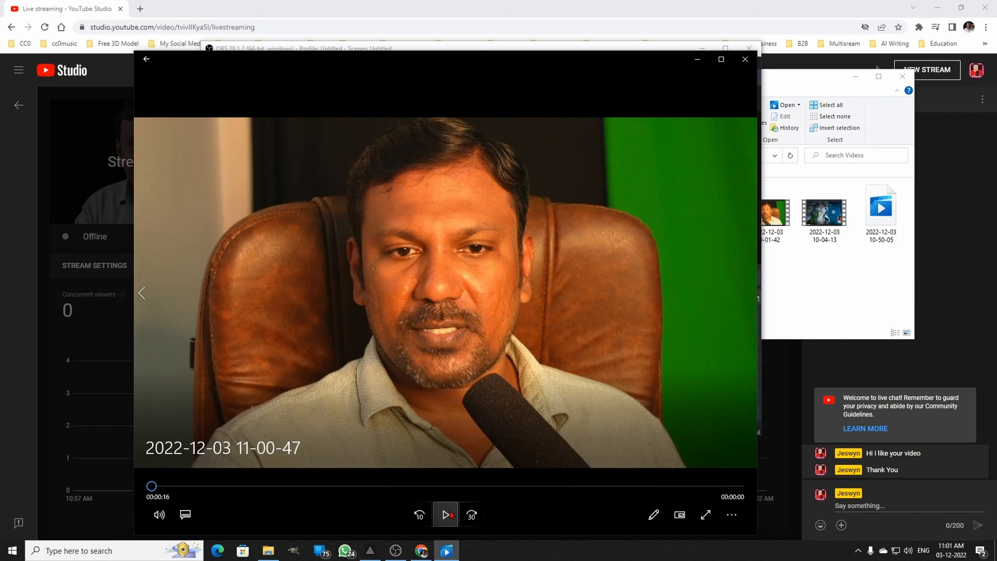
{"action": "left_click", "coordinate": [447, 514]}
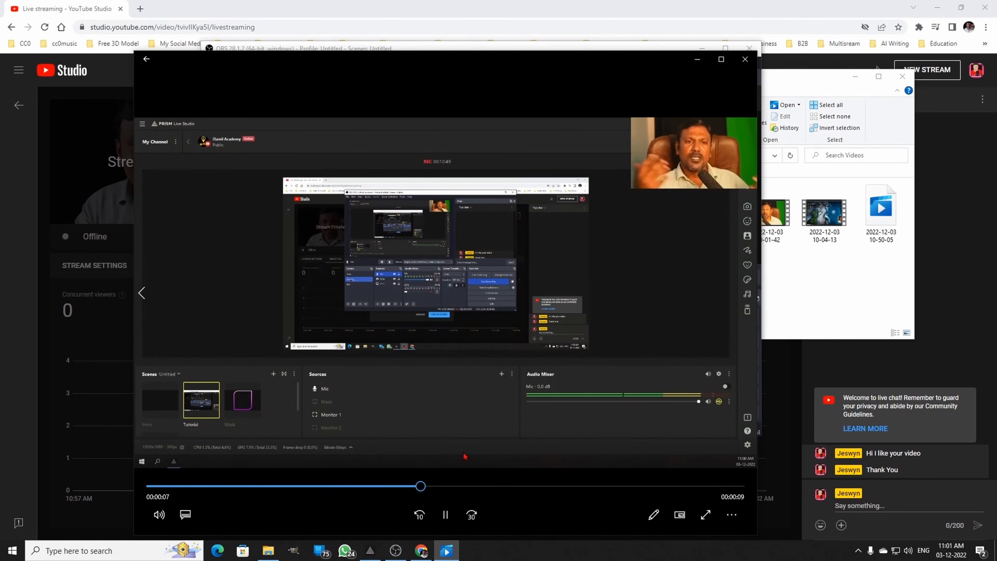
{"action": "left_click", "coordinate": [533, 486]}
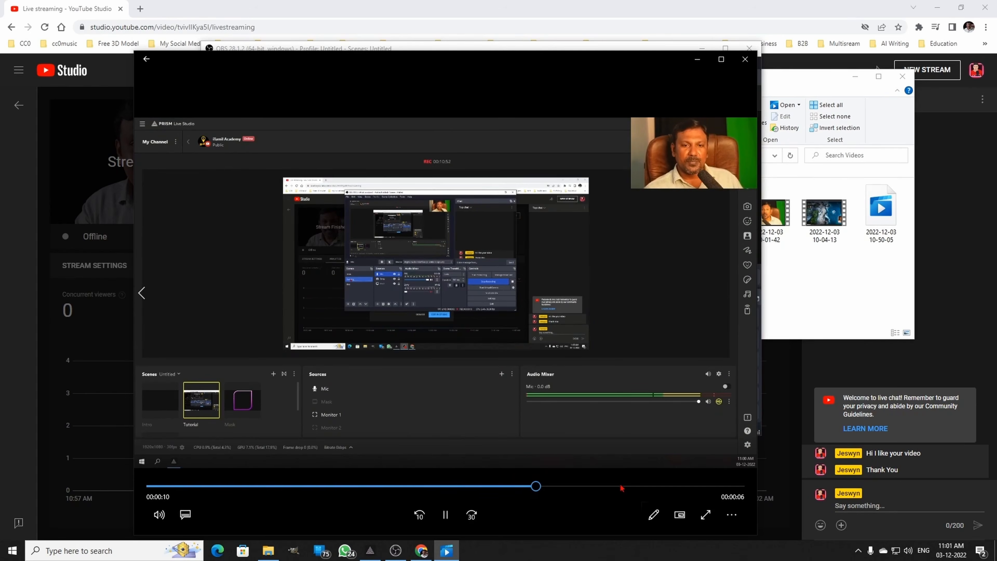
{"action": "left_click", "coordinate": [620, 487]}
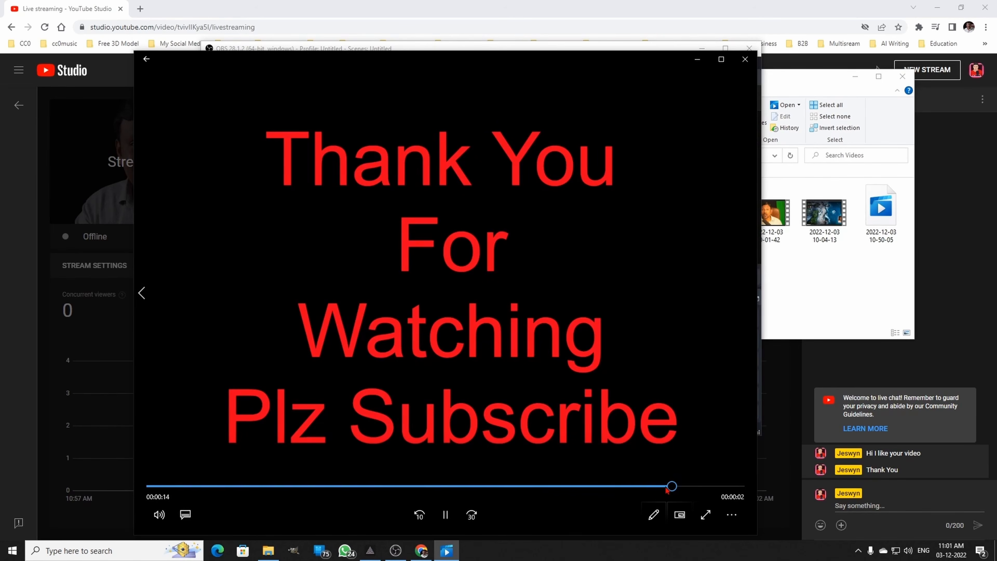
{"action": "left_click", "coordinate": [743, 60]}
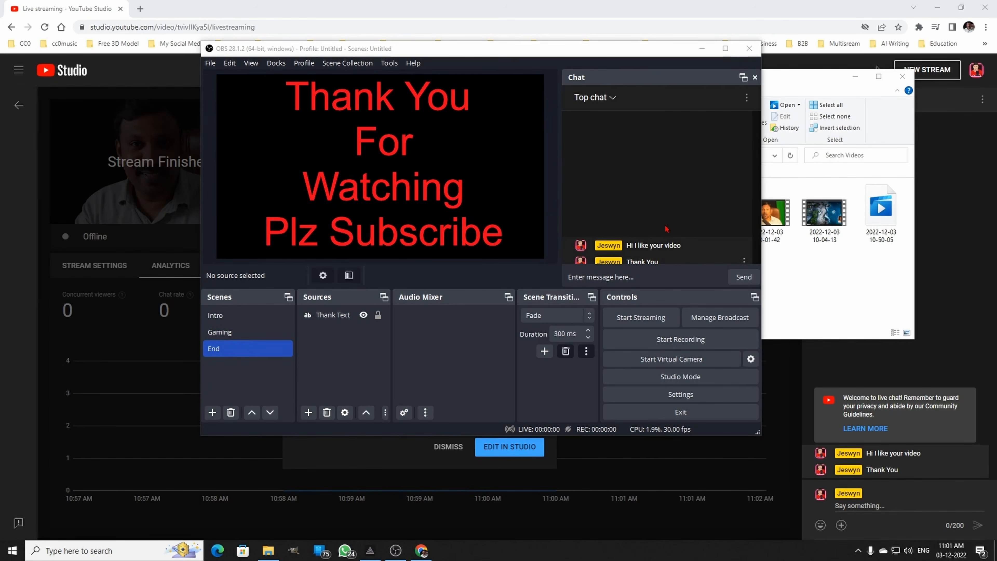
- Start the OBS virtual camera on the Intro scene and open Google Meet in a new browser tab
{"action": "left_click", "coordinate": [266, 320]}
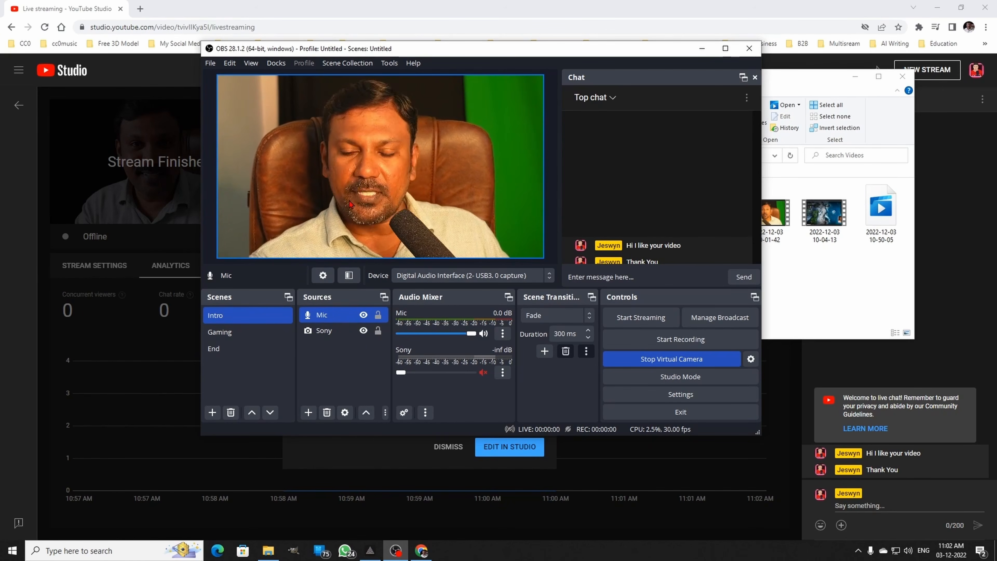
{"action": "left_click", "coordinate": [139, 9]}
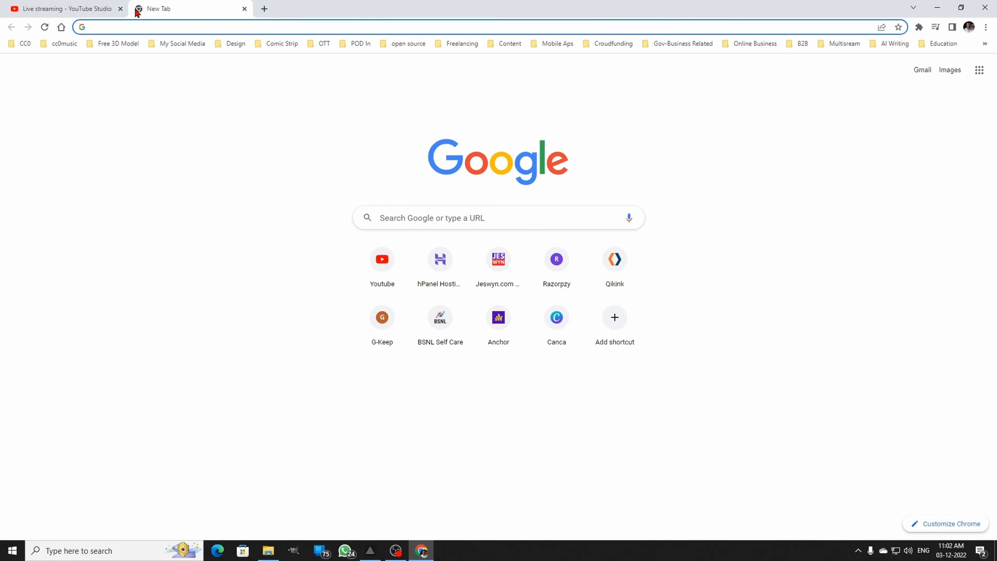
{"action": "type", "text": "go"}
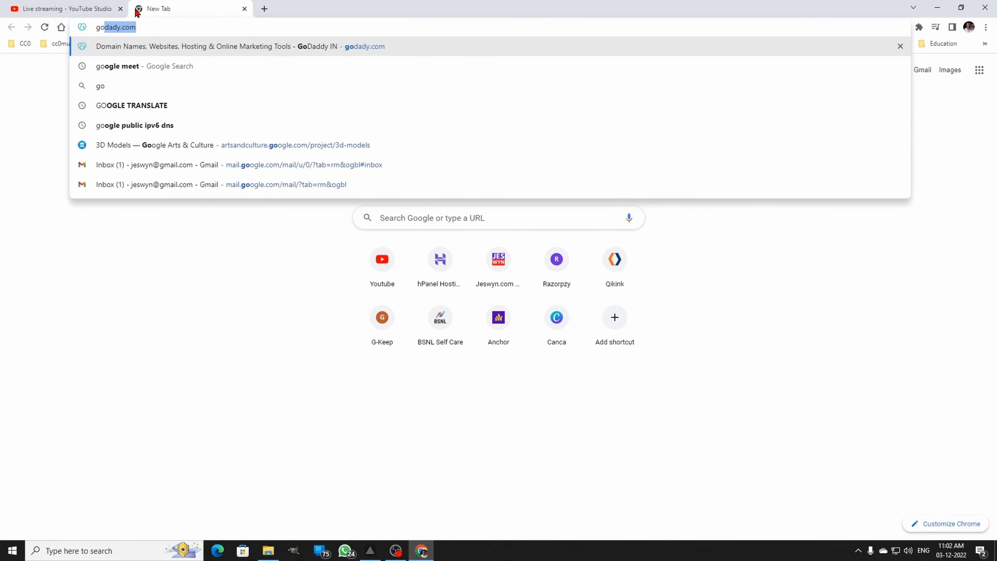
{"action": "type", "text": "ogle.m"}
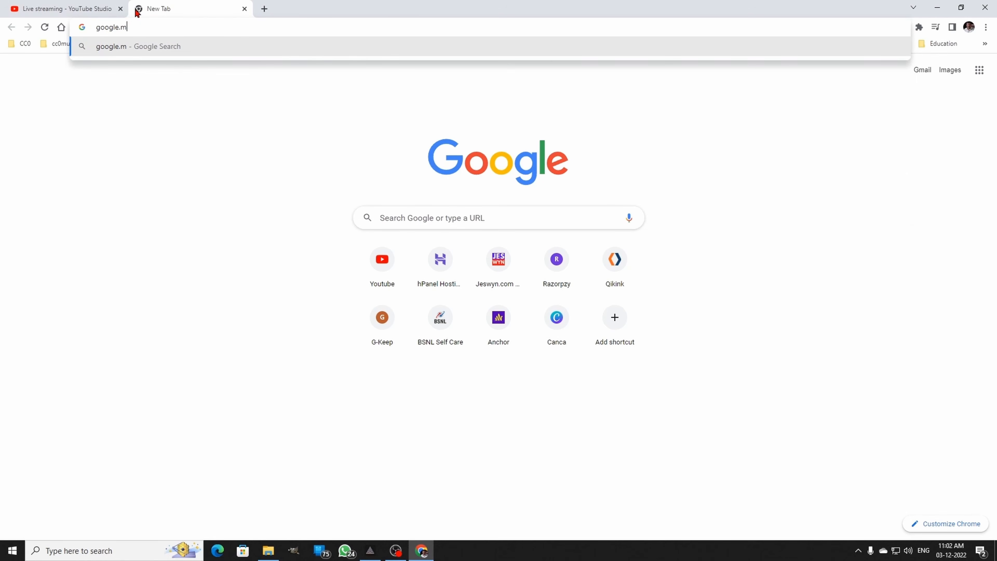
{"action": "type", "text": "eet"}
{"action": "key", "text": "Return"}
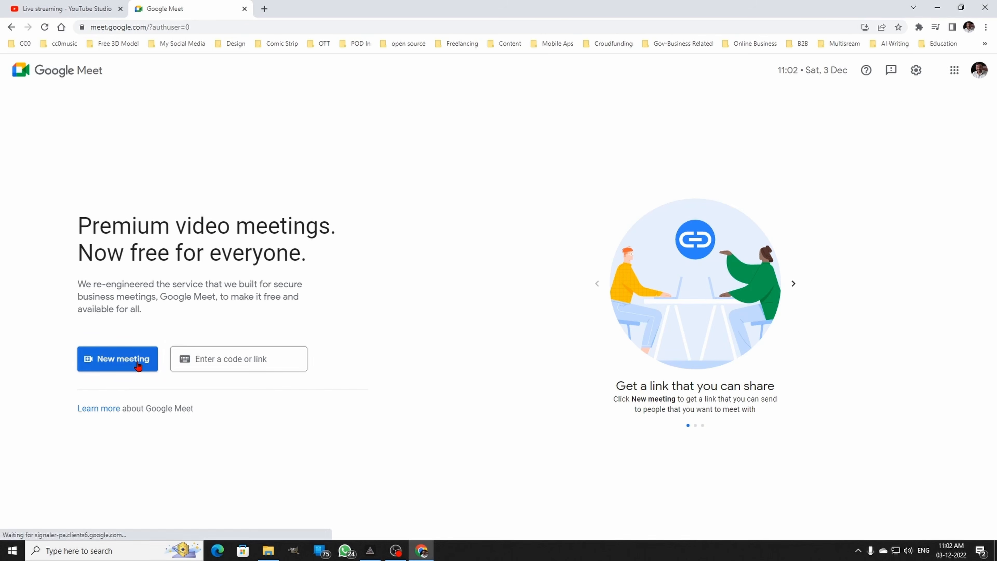
- Start an instant Google Meet meeting and close the meeting details
{"action": "left_click", "coordinate": [138, 366]}
{"action": "left_click", "coordinate": [160, 391]}
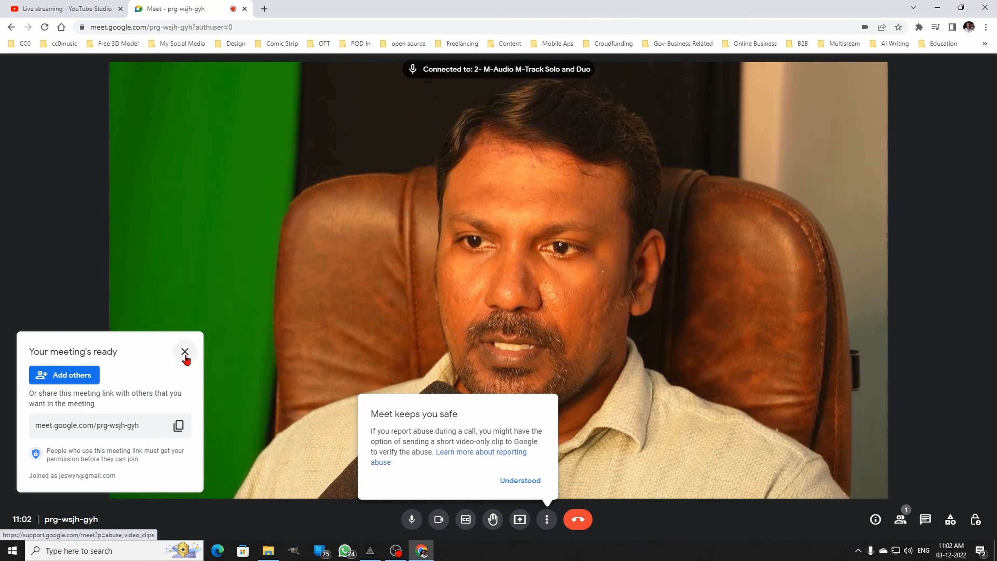
{"action": "left_click", "coordinate": [185, 353]}
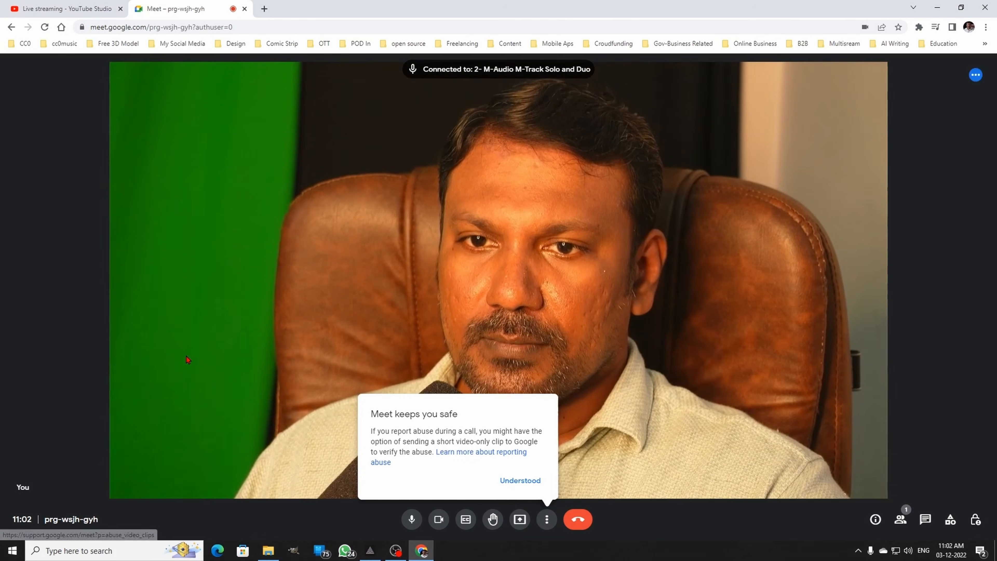
- Choose OBS Virtual Camera as the camera in the meeting's video settings and dismiss the safety notice
{"action": "left_click", "coordinate": [547, 519]}
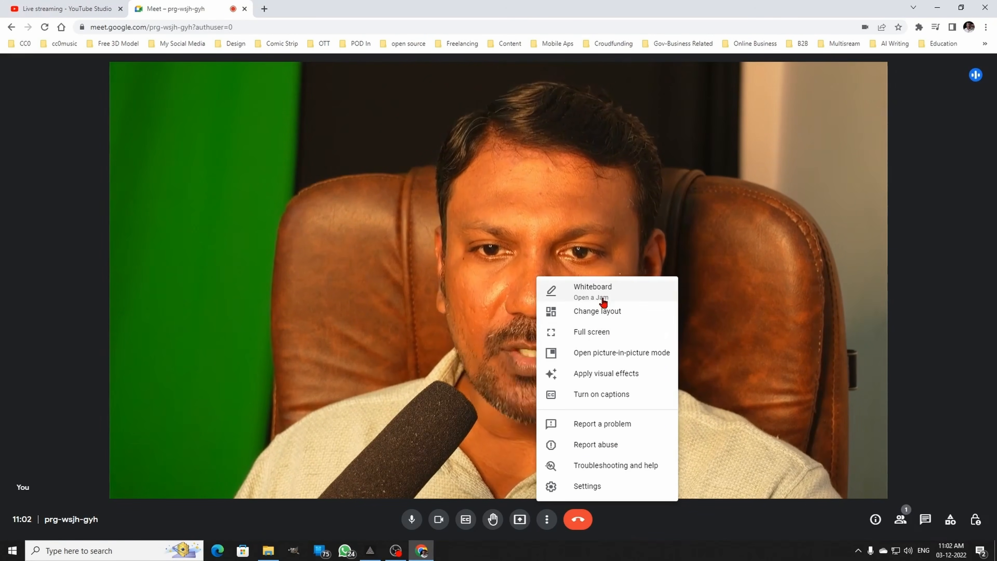
{"action": "left_click", "coordinate": [616, 486]}
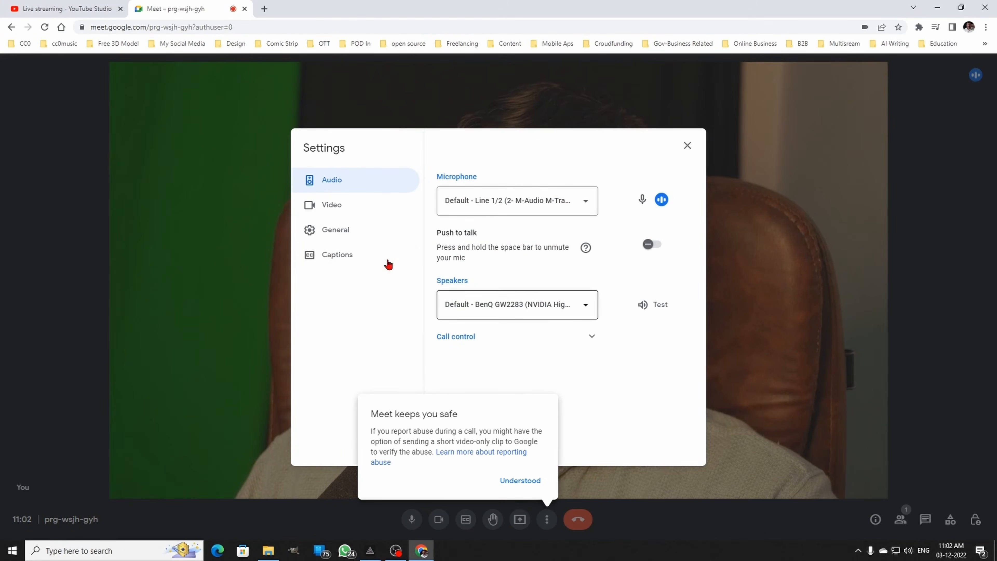
{"action": "left_click", "coordinate": [345, 213]}
{"action": "left_click", "coordinate": [583, 205]}
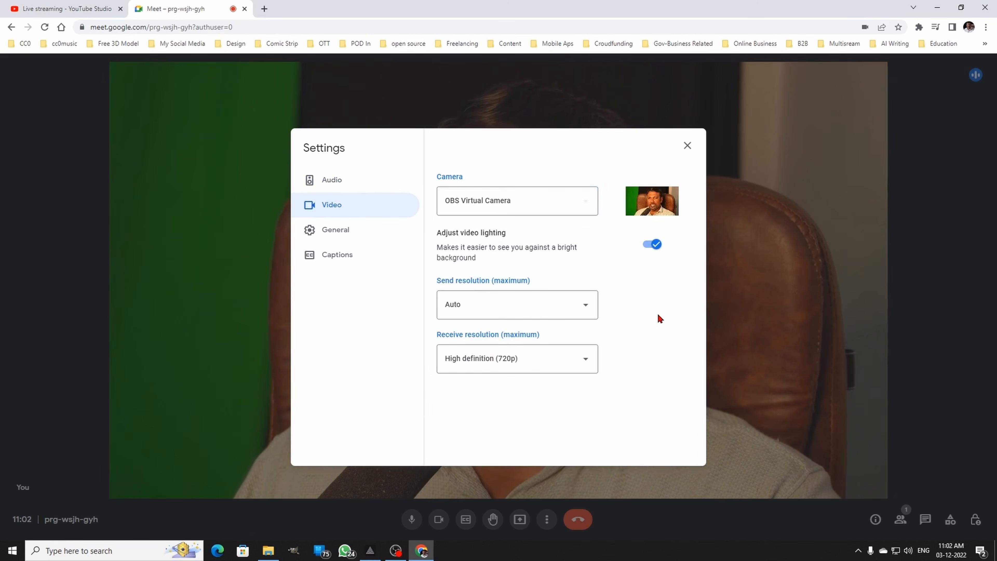
{"action": "left_click", "coordinate": [567, 205]}
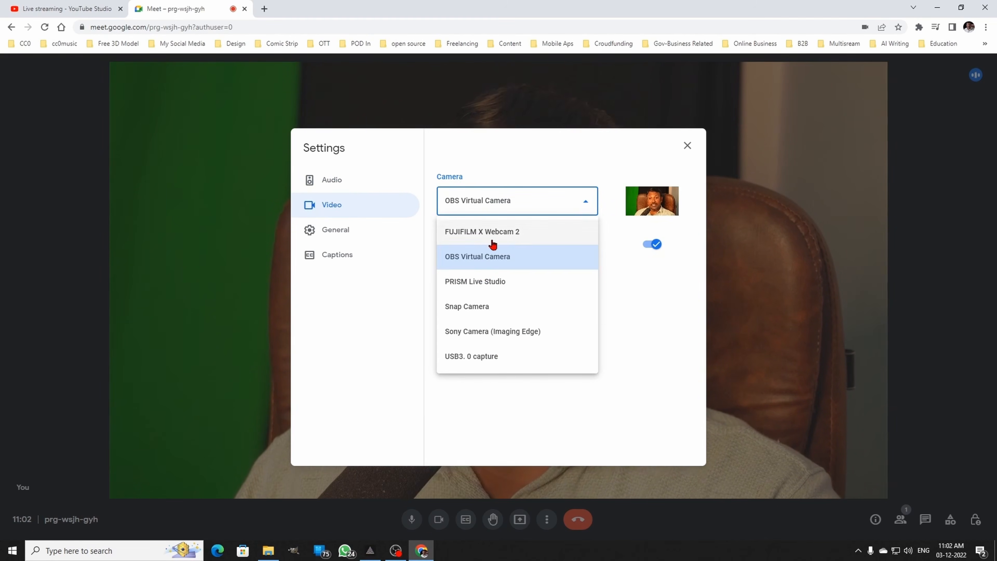
{"action": "left_click", "coordinate": [480, 259]}
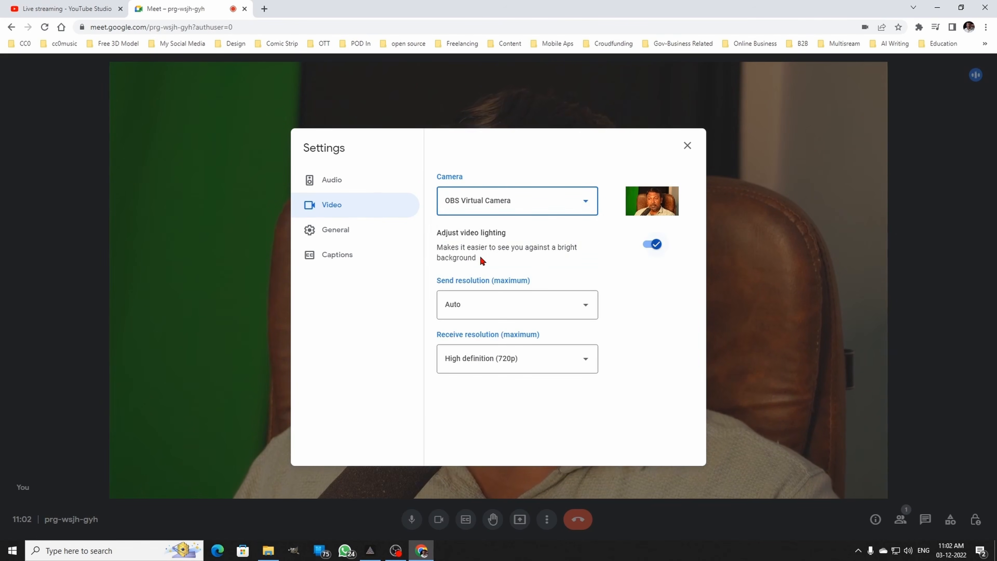
{"action": "left_click", "coordinate": [686, 147]}
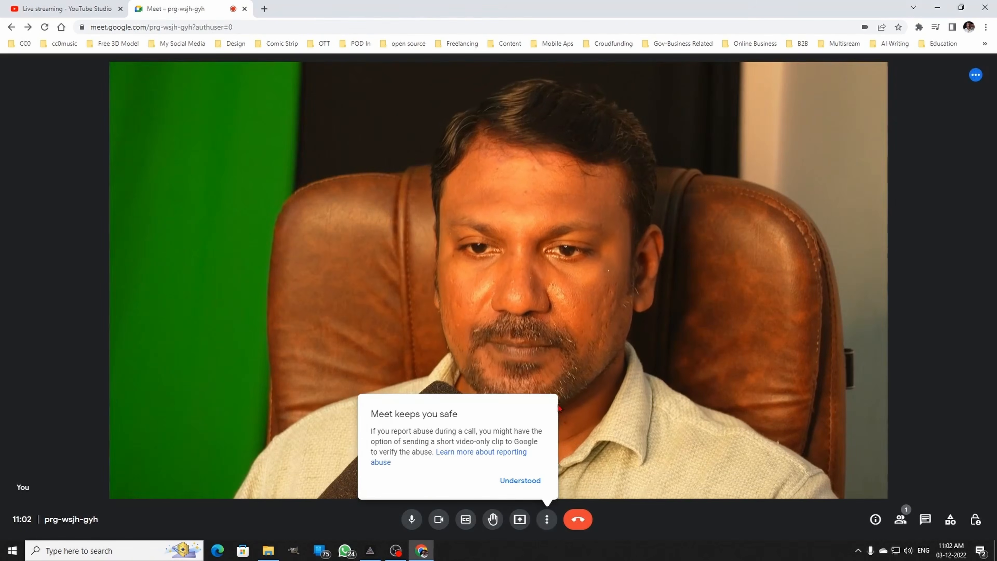
{"action": "left_click", "coordinate": [521, 481]}
- Compare the Intro scene in OBS Studio and Meet, switch to the Gaming scene, and view it in the meeting
{"action": "left_click", "coordinate": [396, 551]}
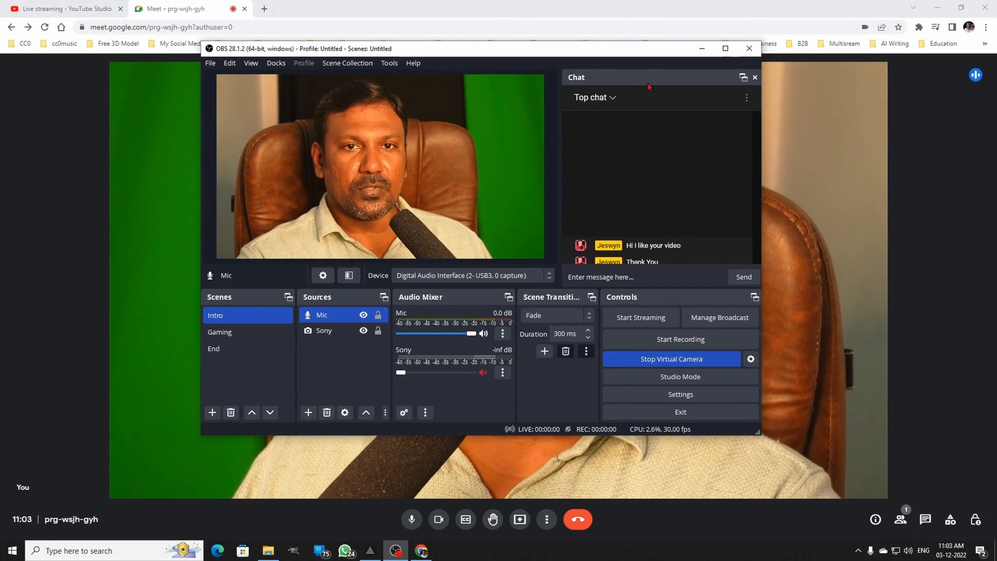
{"action": "left_click", "coordinate": [630, 13]}
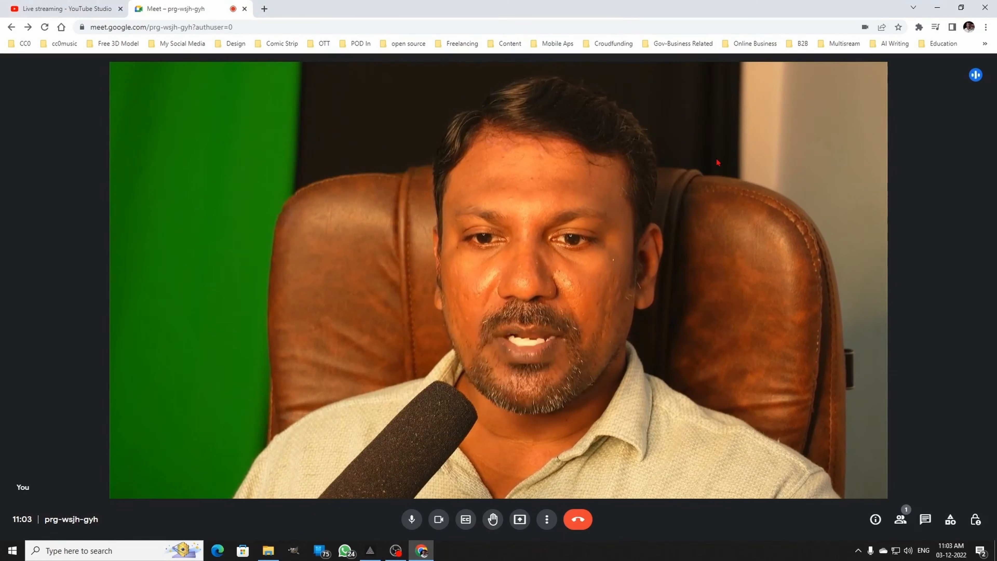
{"action": "left_click", "coordinate": [395, 551]}
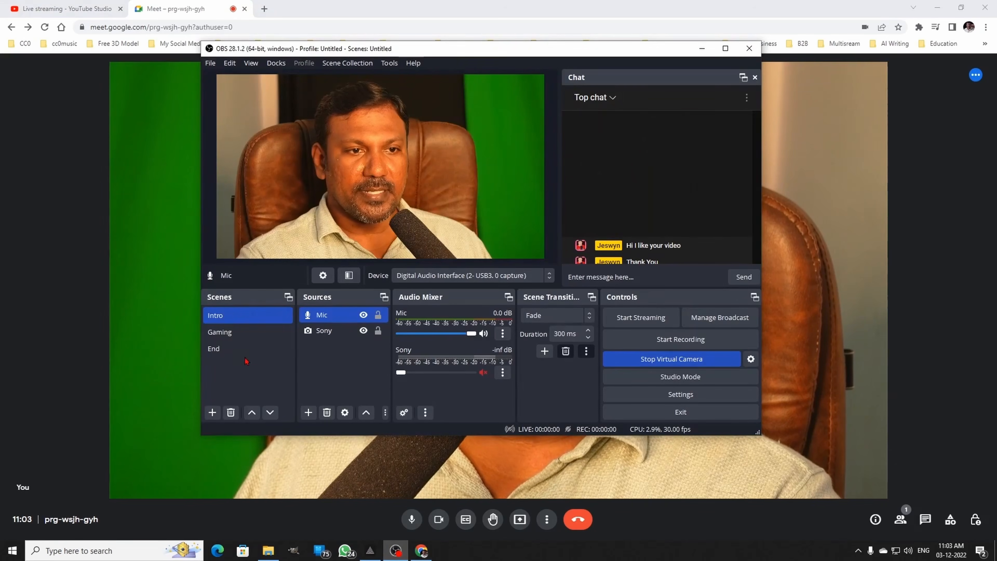
{"action": "left_click", "coordinate": [236, 333]}
{"action": "left_click", "coordinate": [185, 13]}
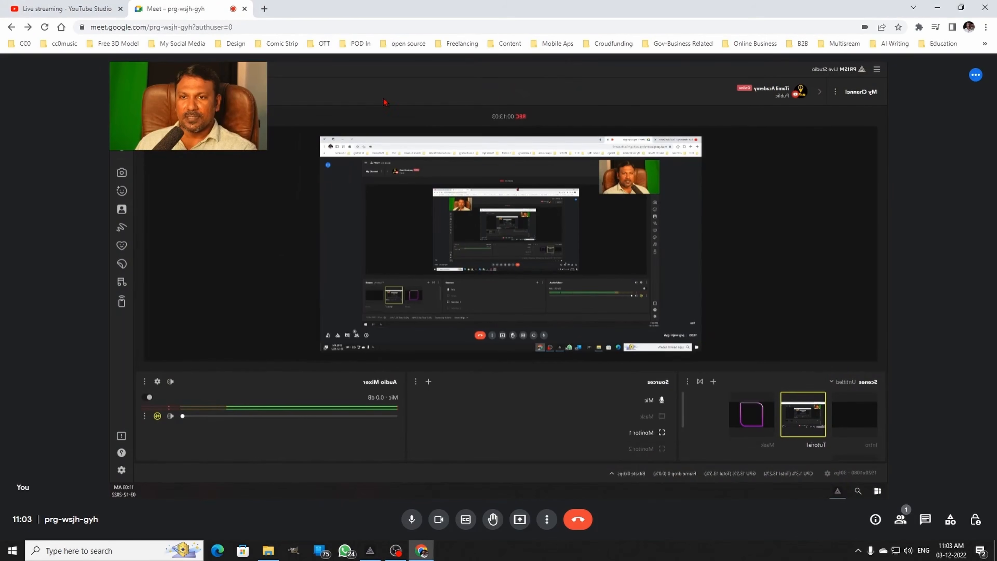
- Switch the virtual camera output to the End scene in OBS Studio and view it in the meeting
{"action": "left_click", "coordinate": [396, 551]}
{"action": "left_click", "coordinate": [235, 349]}
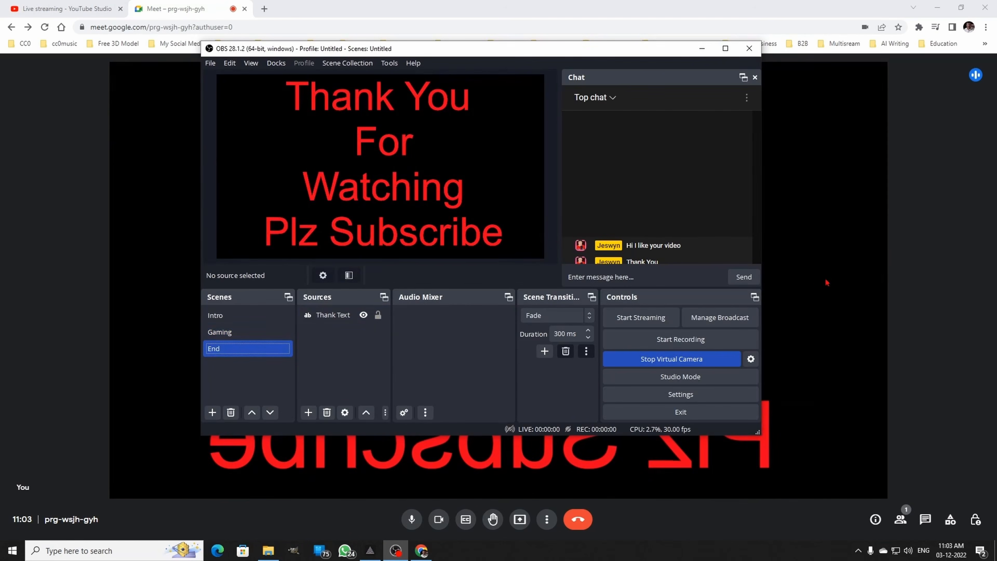
{"action": "left_click", "coordinate": [904, 285]}
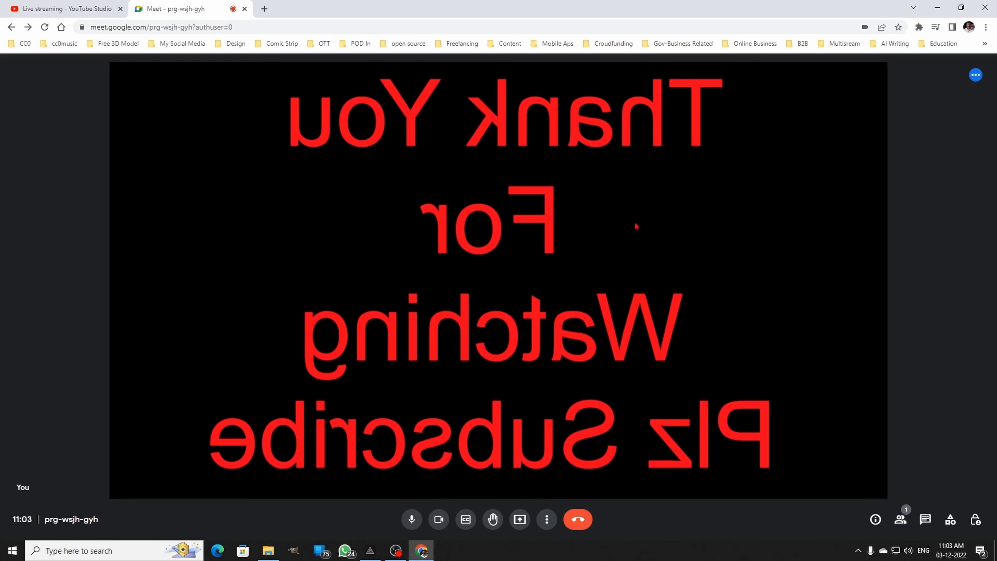
- Return the virtual camera output to the Intro scene in OBS Studio and check it in the meeting
{"action": "left_click", "coordinate": [397, 550]}
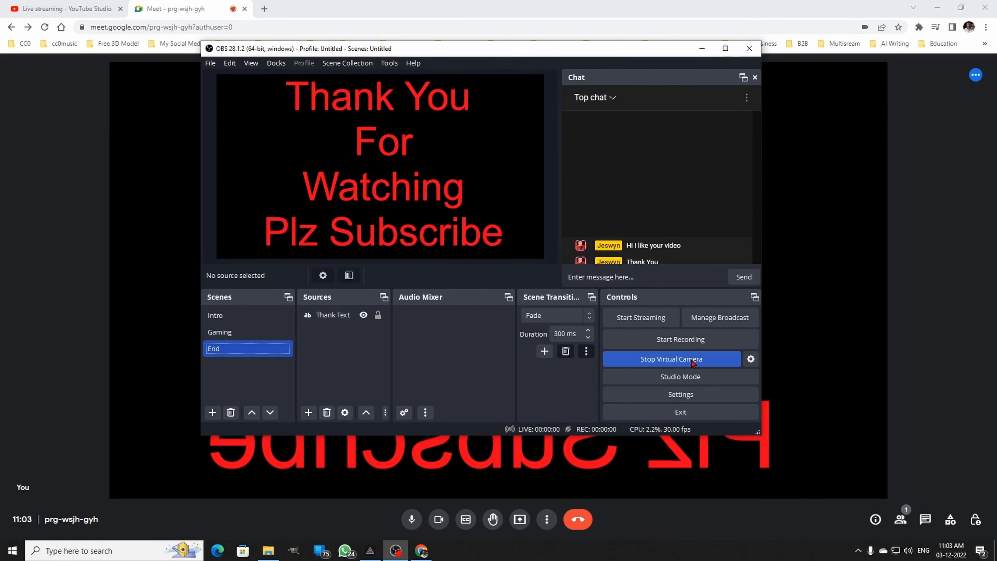
{"action": "left_click", "coordinate": [260, 318]}
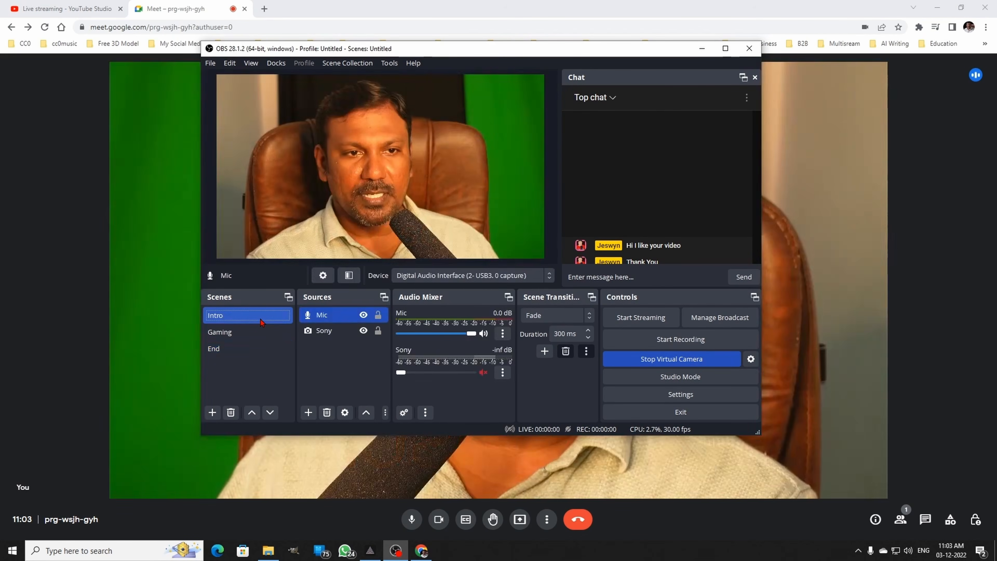
{"action": "left_click", "coordinate": [899, 260]}
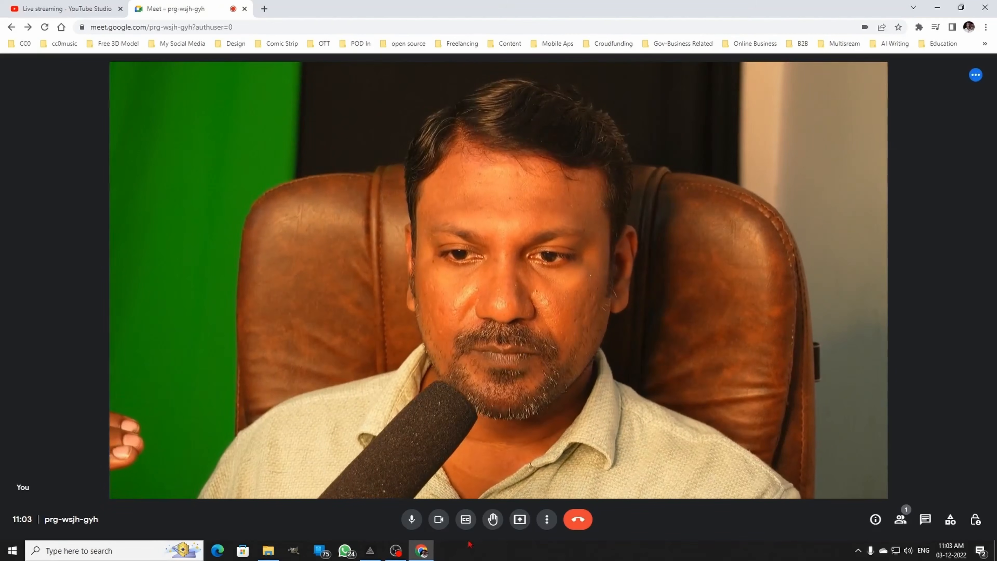
- Bring OBS Studio forward and move its window aside to compare its preview with the Meet video
{"action": "left_click", "coordinate": [396, 550]}
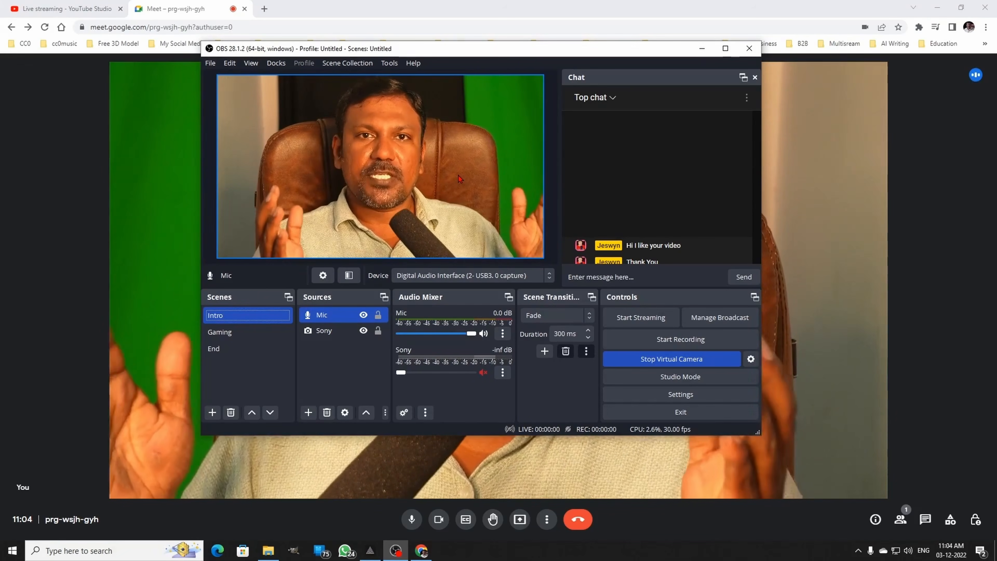
{"action": "left_click_drag", "start_coordinate": [492, 51], "coordinate": [158, 46]}
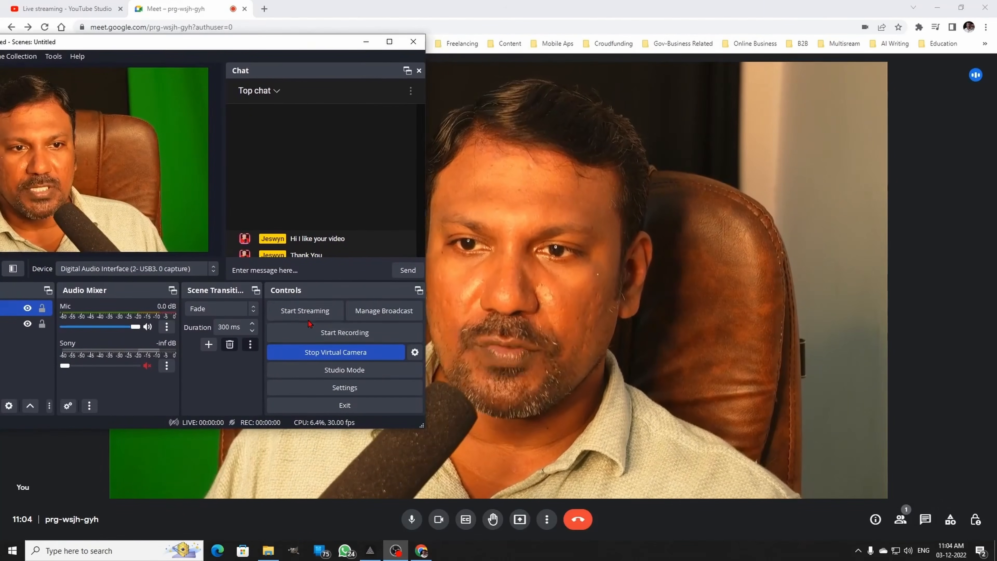
{"action": "left_click_drag", "start_coordinate": [231, 43], "coordinate": [193, 60]}
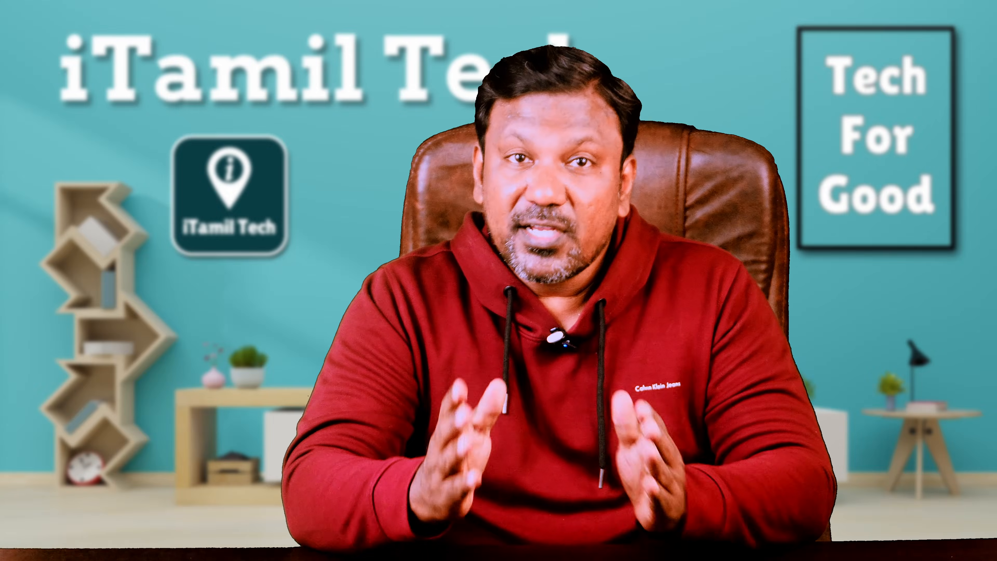